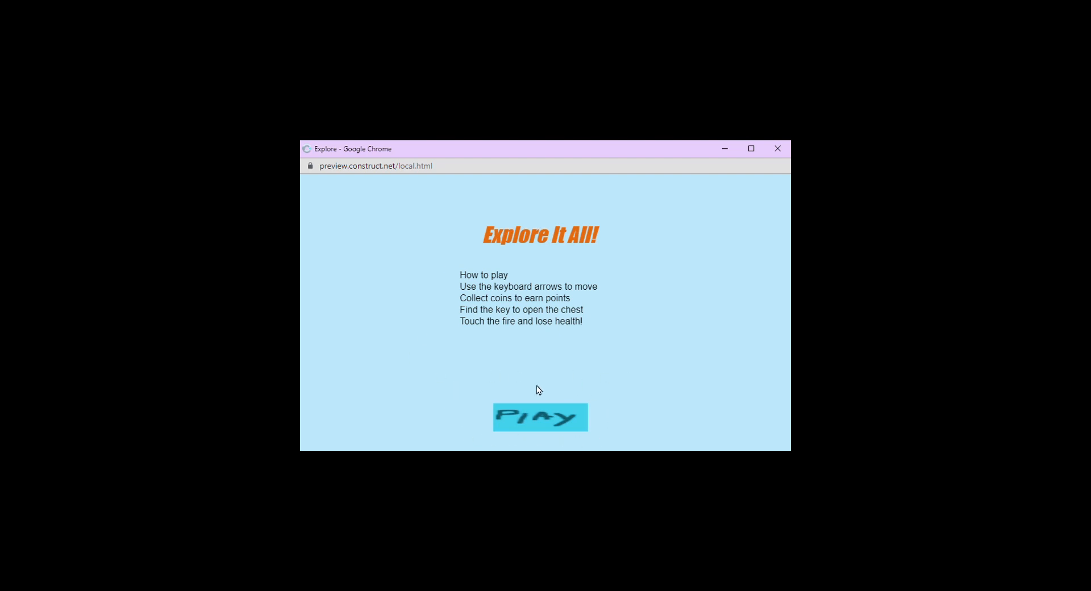
# Start the Explore It All! preview and move the player through the maze to collect coins.
pyautogui.click(546, 420)
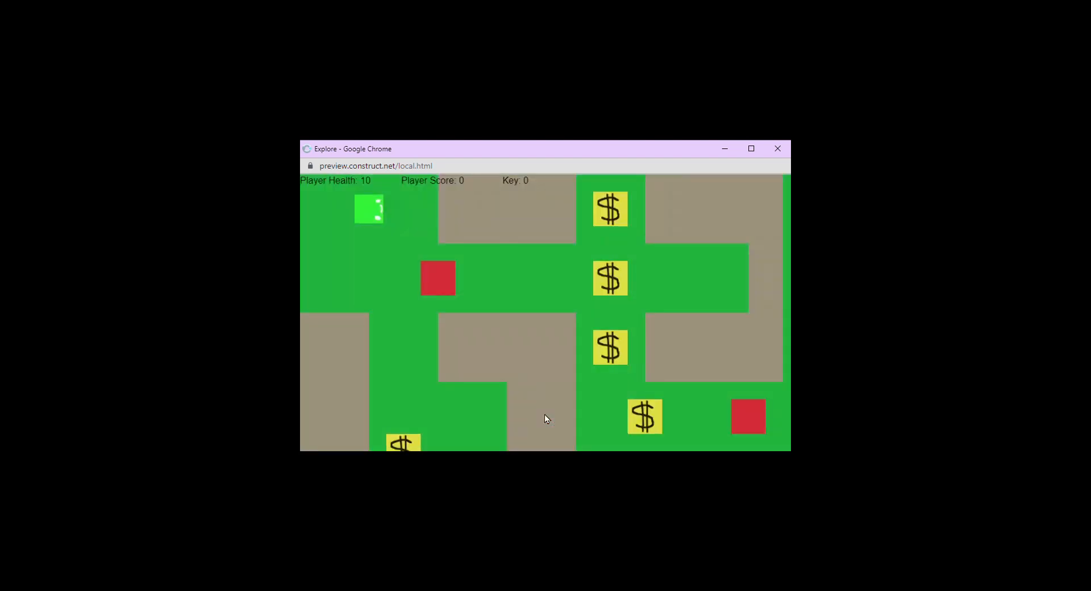
pyautogui.press('Down')
pyautogui.press('Down')
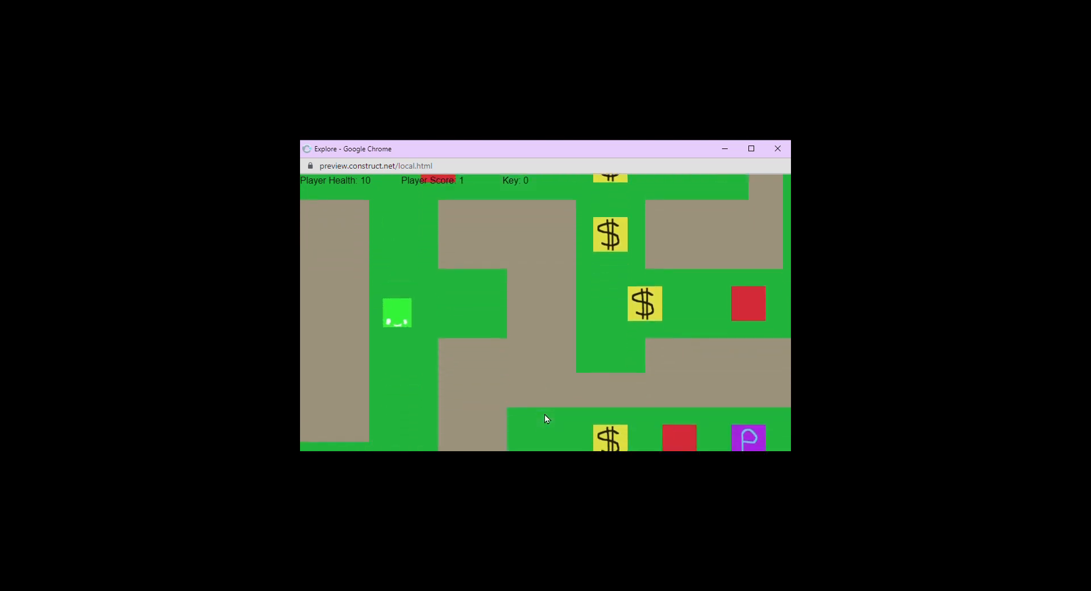
pyautogui.press('Down')
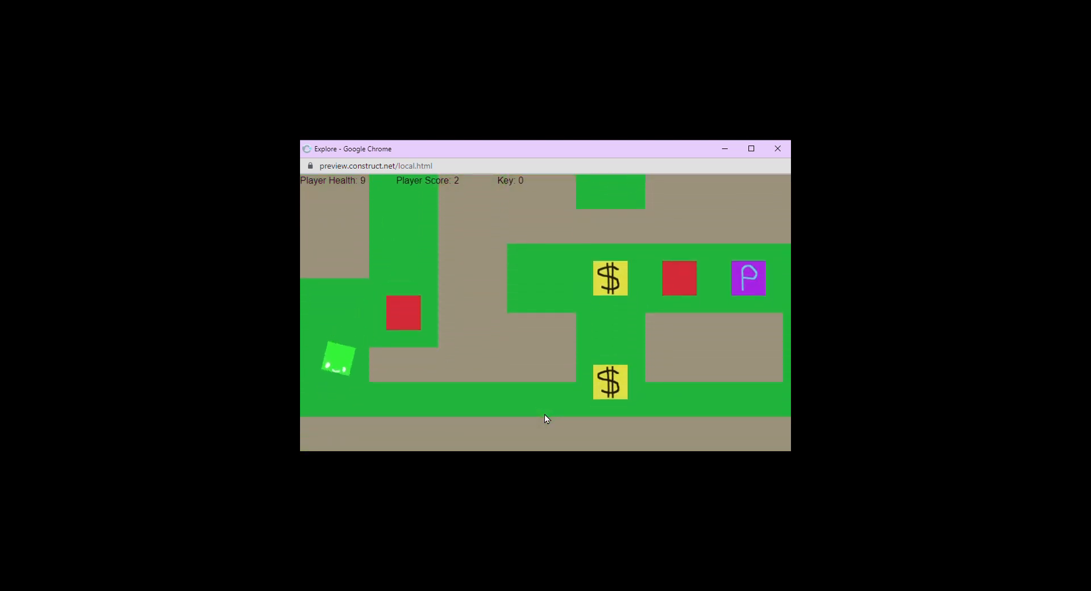
pyautogui.press('Right')
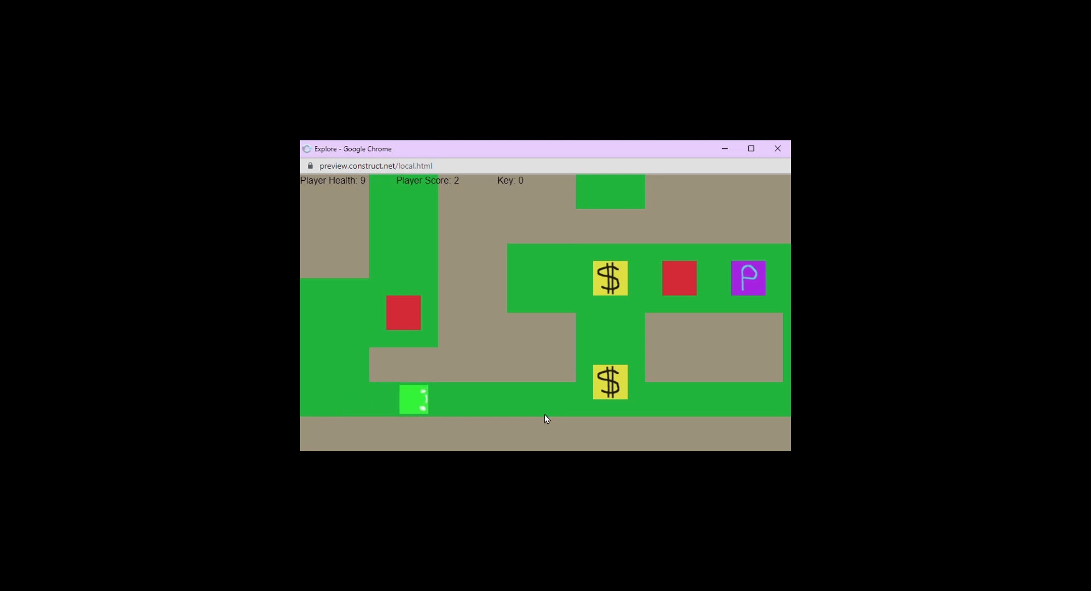
pyautogui.press('Right')
pyautogui.press('Up')
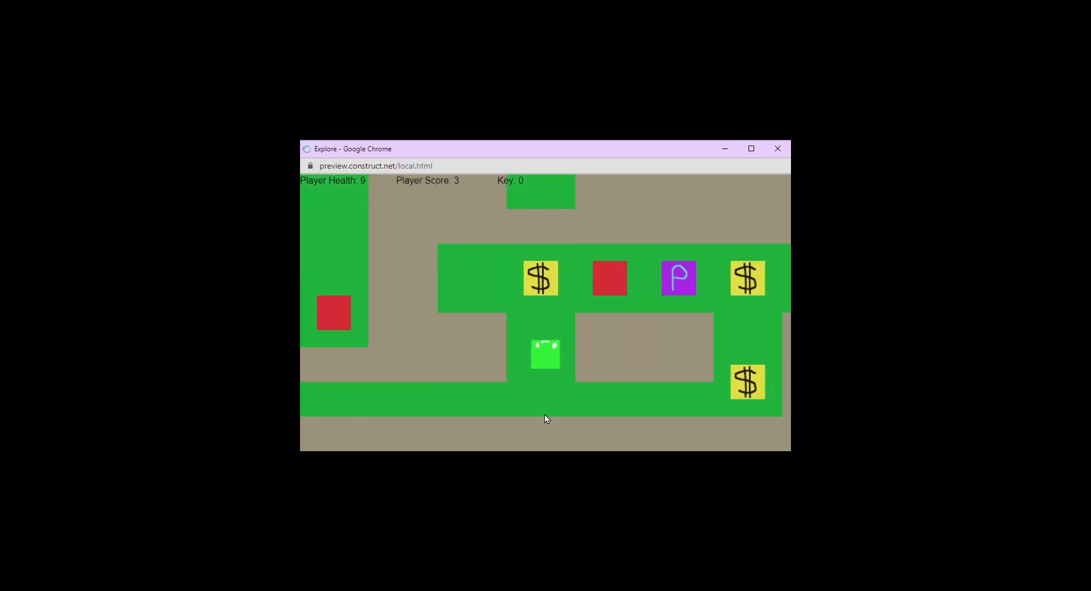
pyautogui.press('Right')
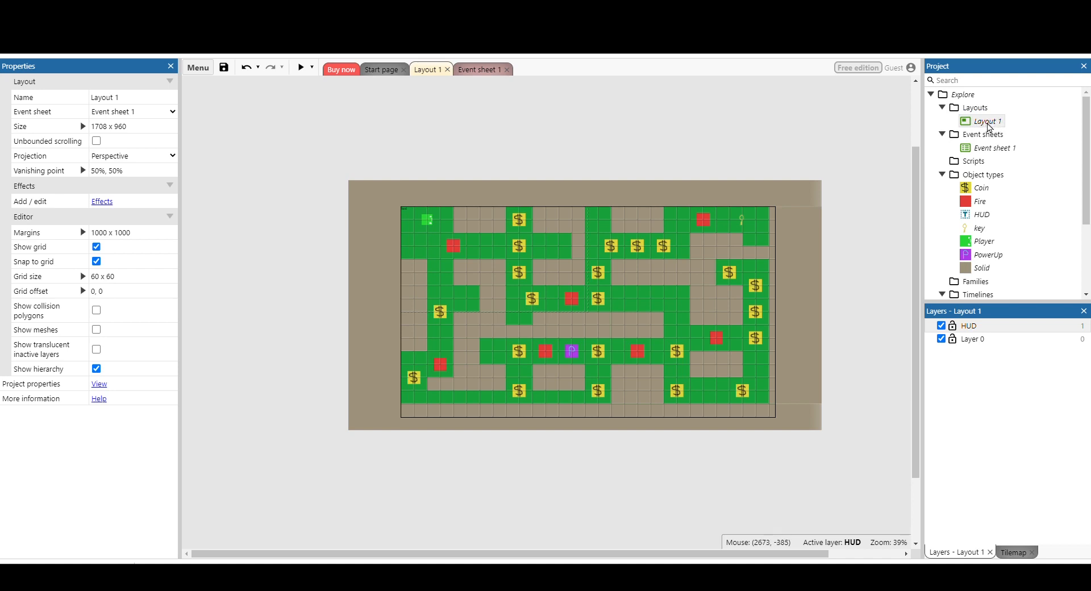
# Rename the layout Layout 1 as Level 1.
pyautogui.rightClick(990, 127)
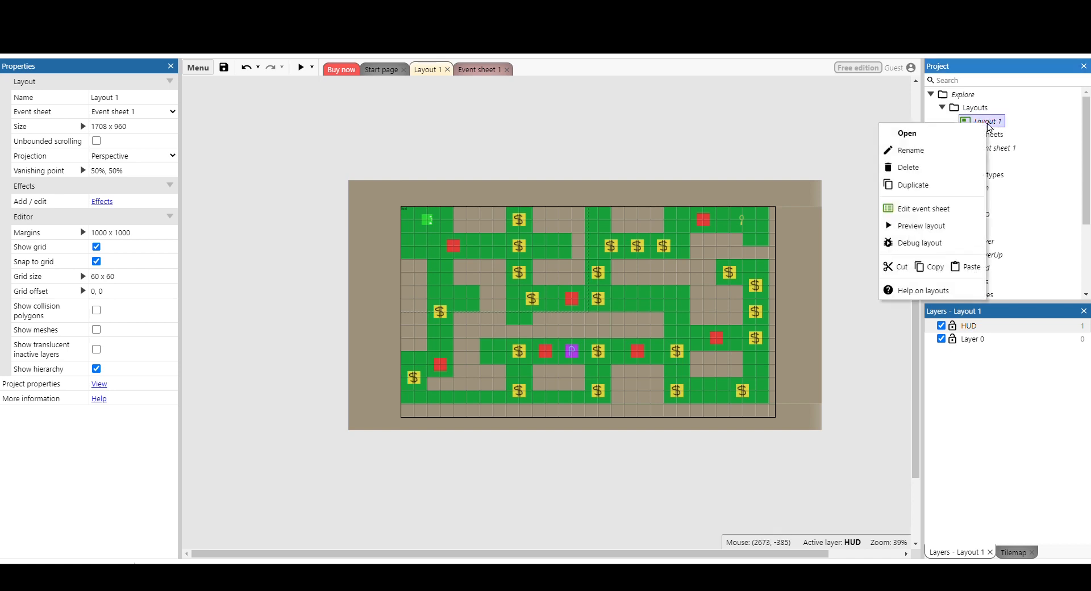
pyautogui.click(931, 150)
pyautogui.write('Level 1')
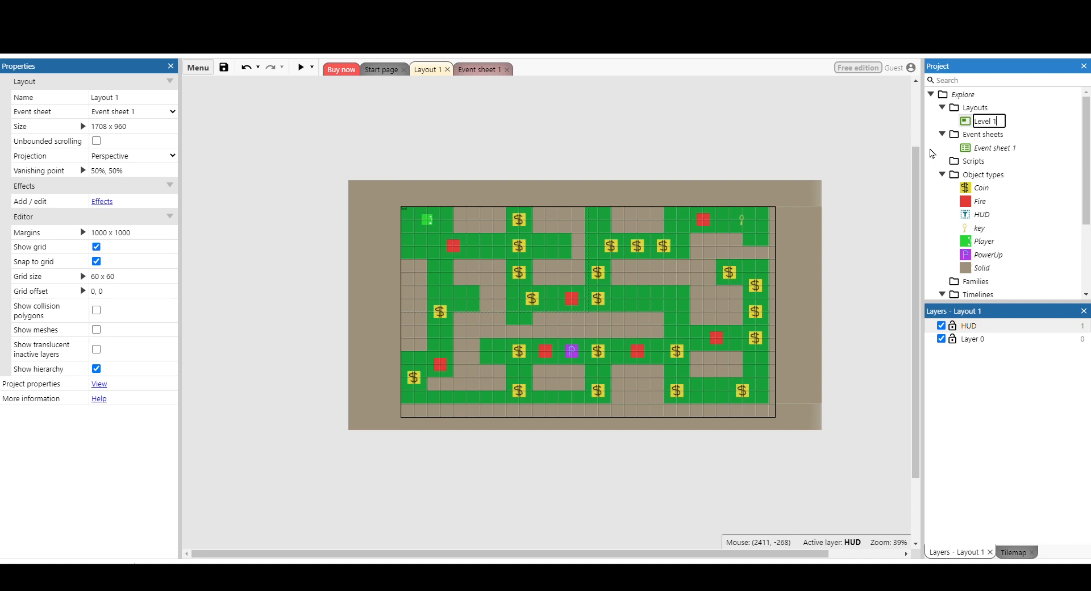
pyautogui.press('Return')
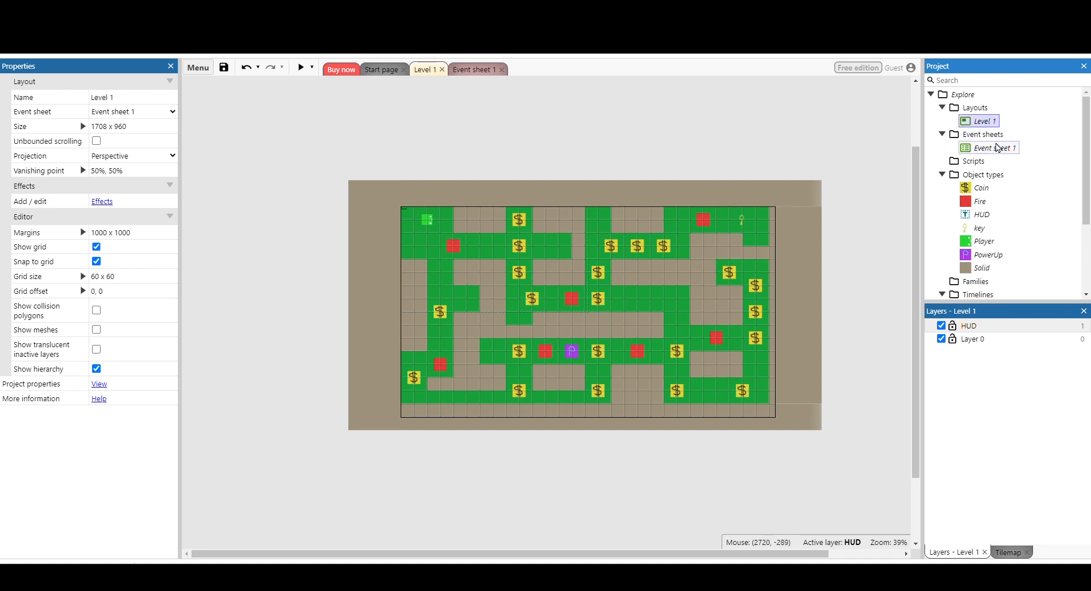
# Rename the event sheet Event sheet 1 as Level 1.
pyautogui.click(989, 150)
pyautogui.rightClick(989, 150)
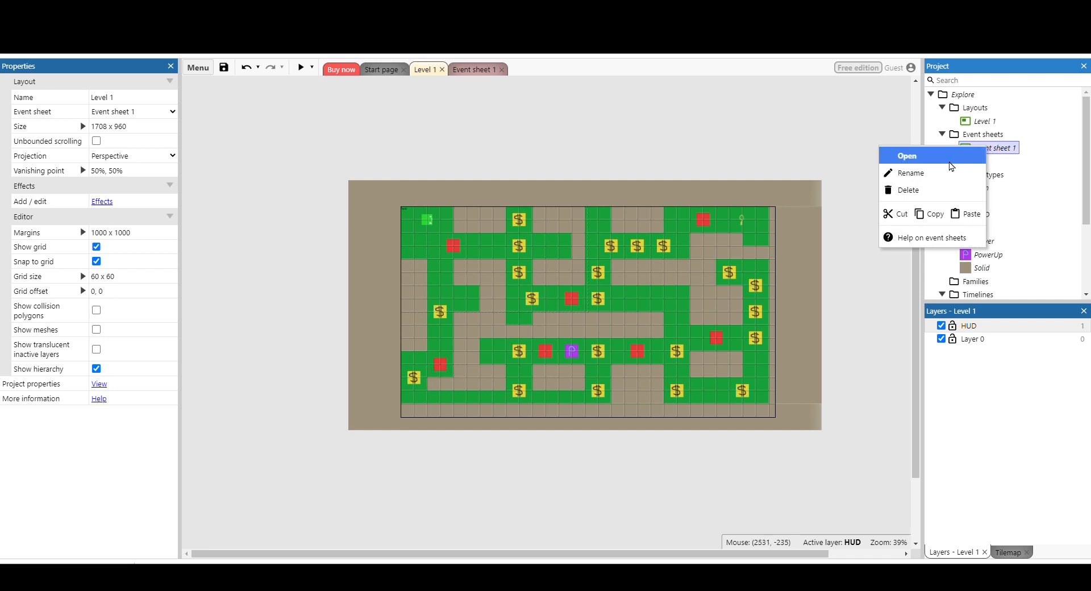
pyautogui.click(947, 168)
pyautogui.write('Level 1')
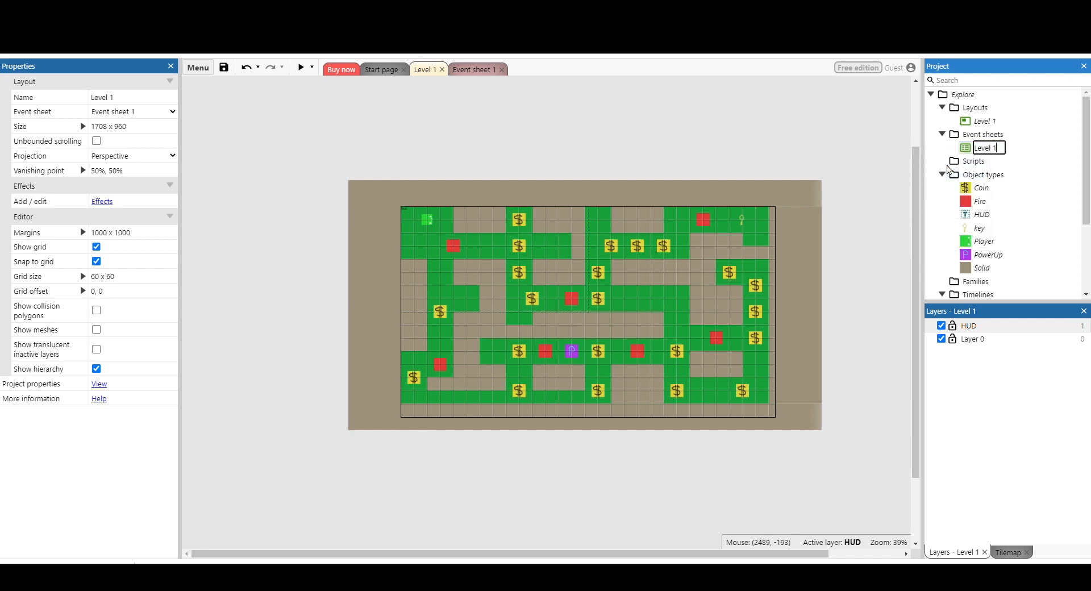
pyautogui.press('Return')
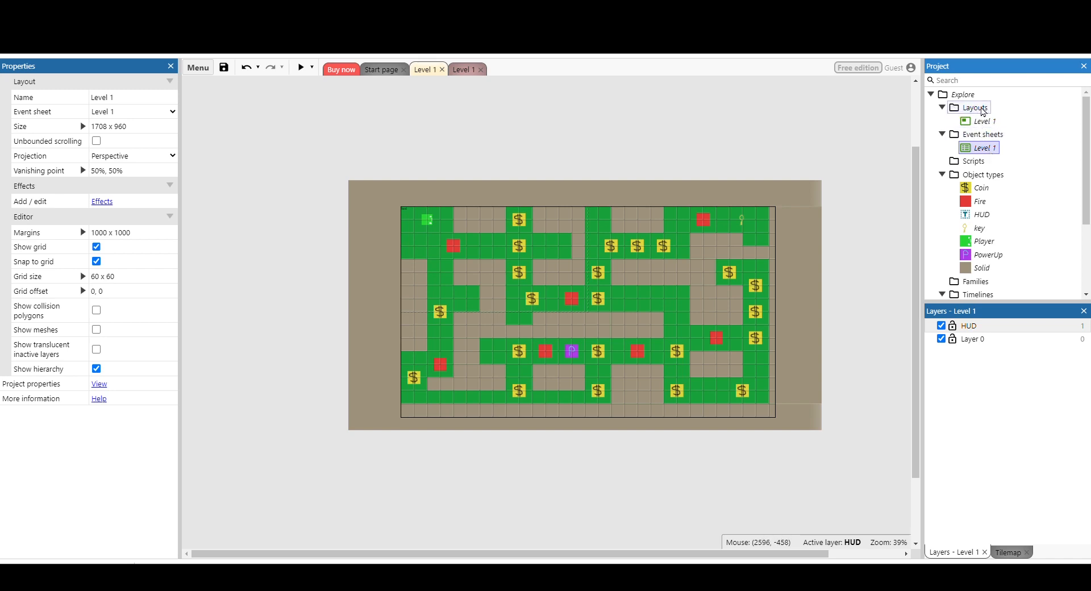
# Add a new layout together with its own event sheet and name the layout Title Screen.
pyautogui.rightClick(972, 111)
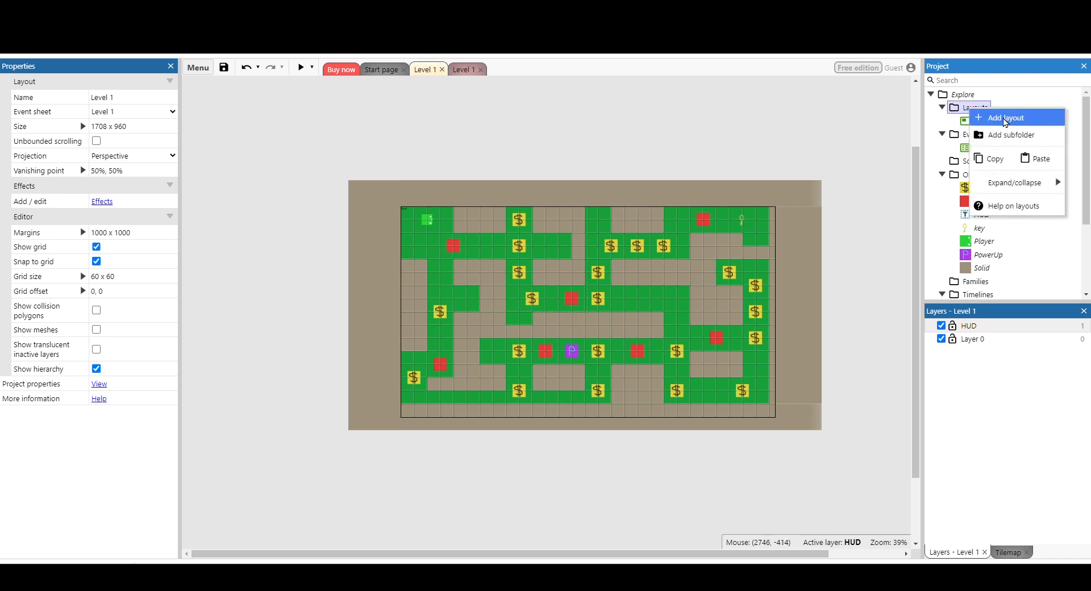
pyautogui.click(1005, 117)
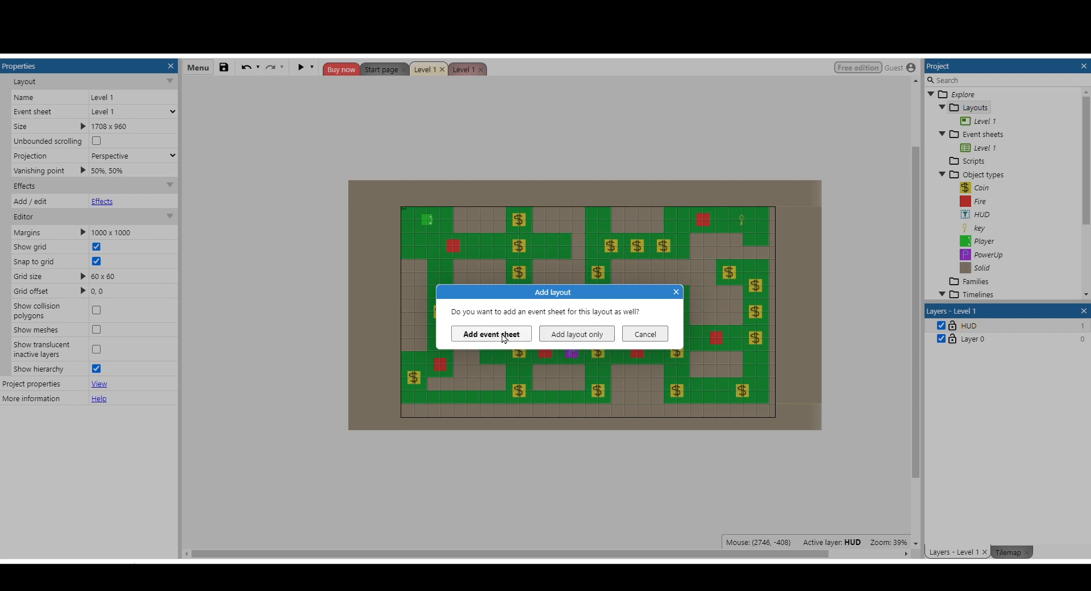
pyautogui.click(491, 334)
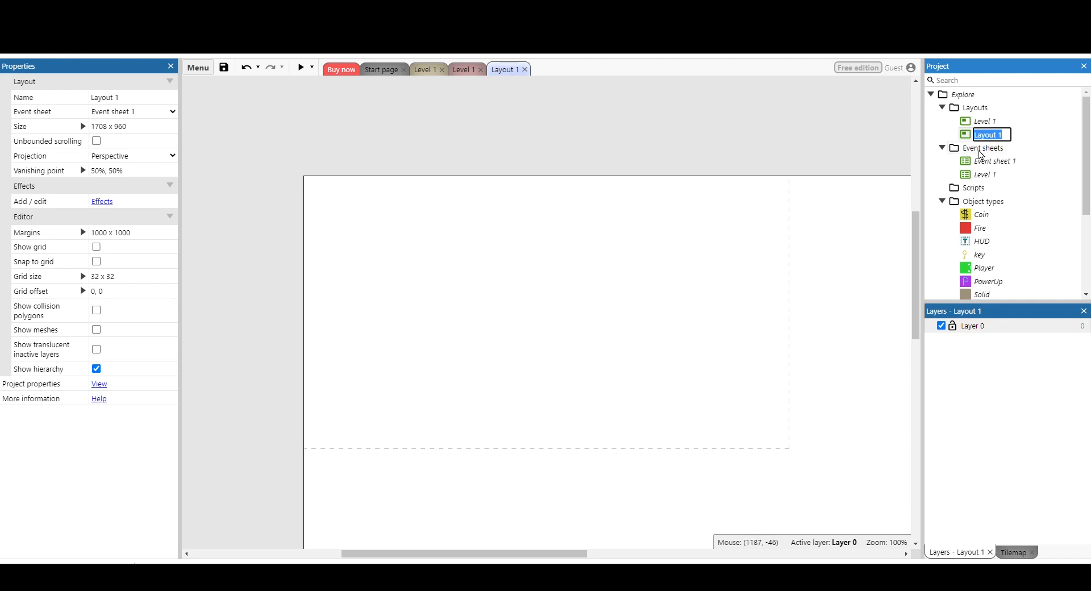
pyautogui.write('Litle Screen')
pyautogui.press('Return')
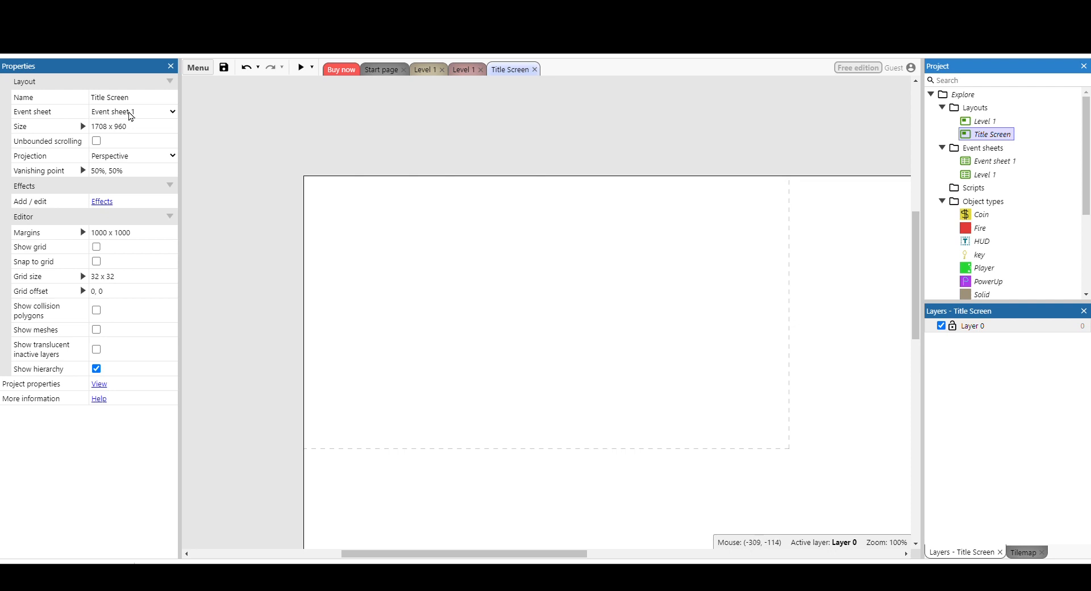
# Open the new layout's empty event sheet and rename it as Title Screen.
pyautogui.doubleClick(994, 161)
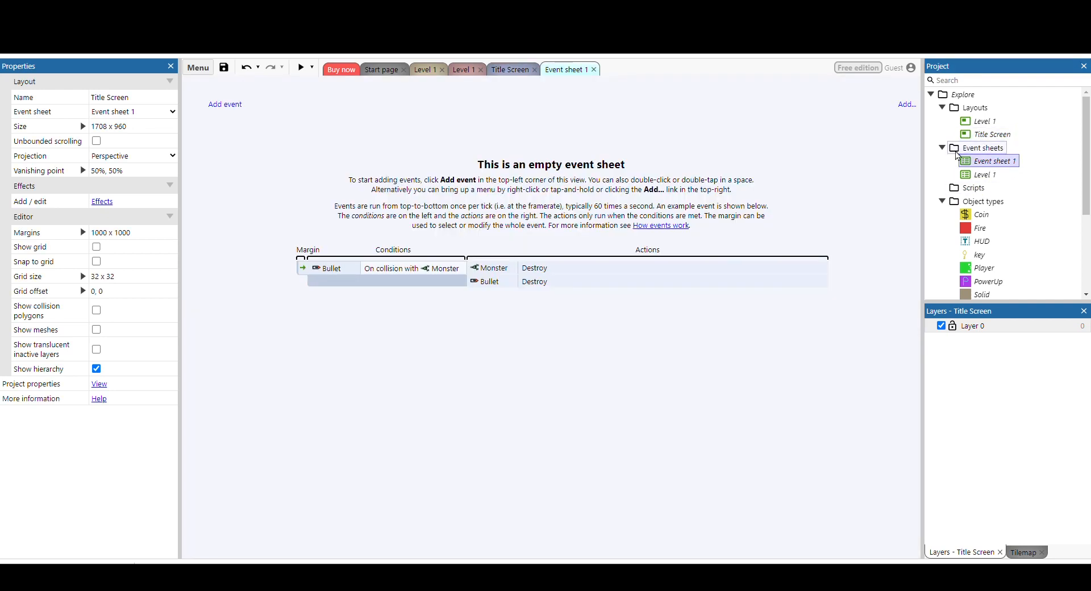
pyautogui.rightClick(986, 165)
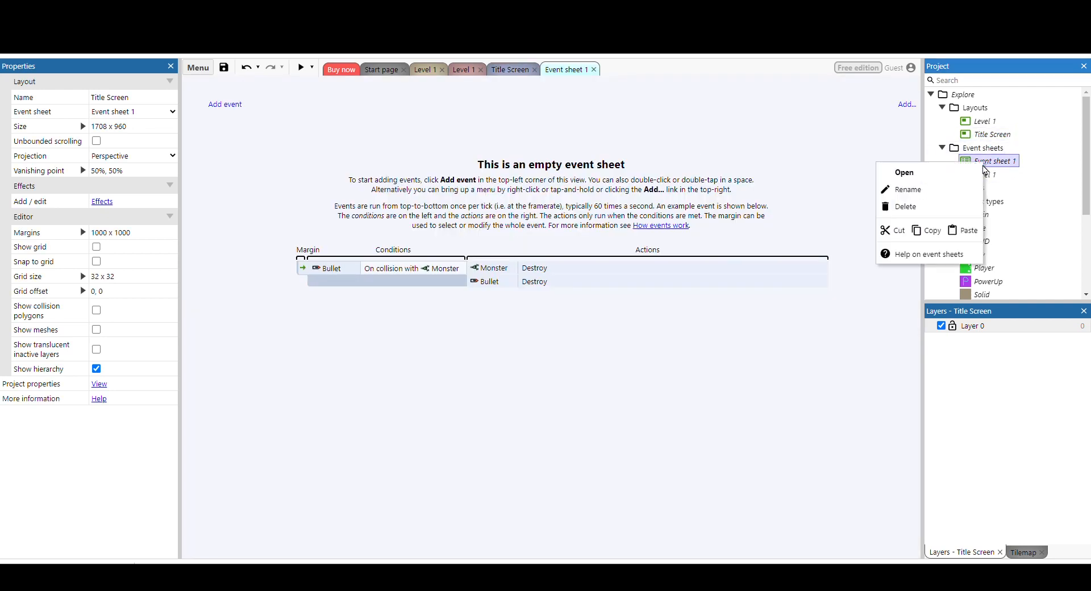
pyautogui.click(934, 198)
pyautogui.write('Title Screen')
pyautogui.press('Return')
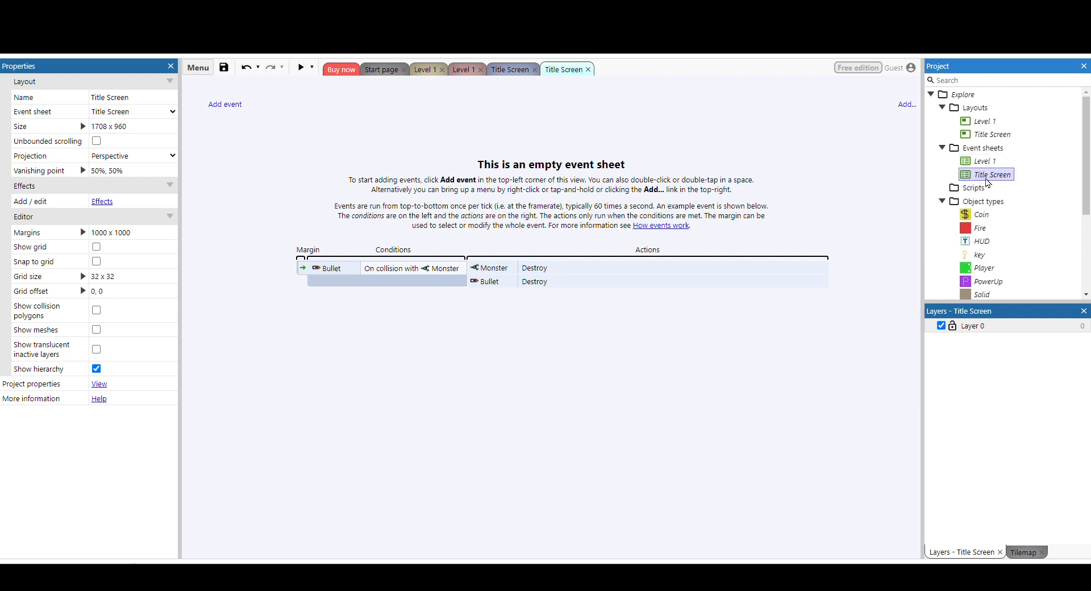
# Open the Title Screen layout and copy the viewport size from the Explore project's properties.
pyautogui.doubleClick(989, 134)
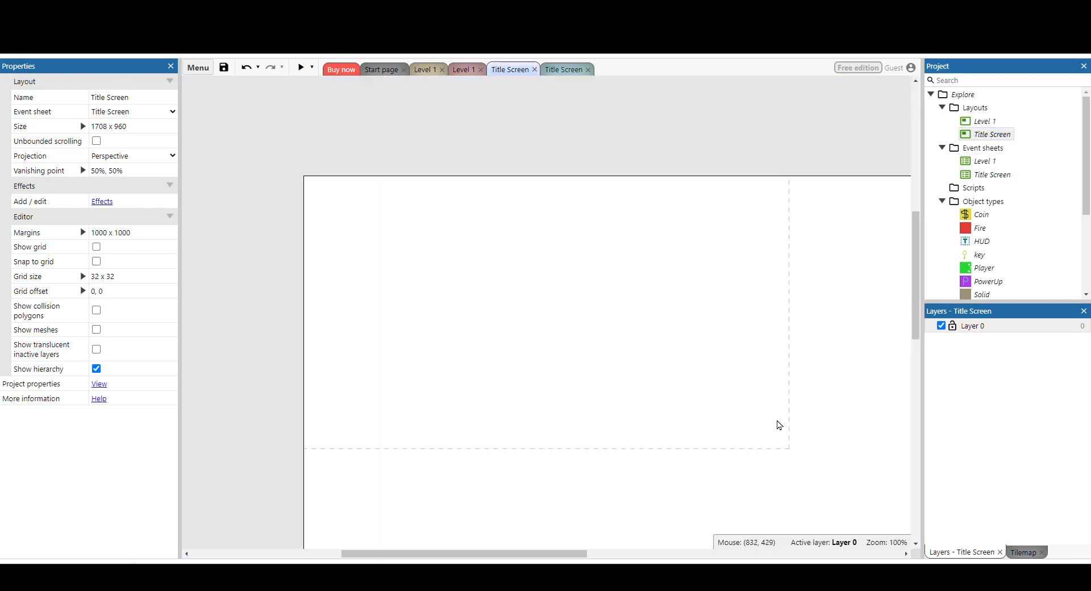
pyautogui.keyDown('ctrl'); pyautogui.scroll(-4, 778, 426); pyautogui.keyUp('ctrl')
pyautogui.scroll(-3, 695, 417)
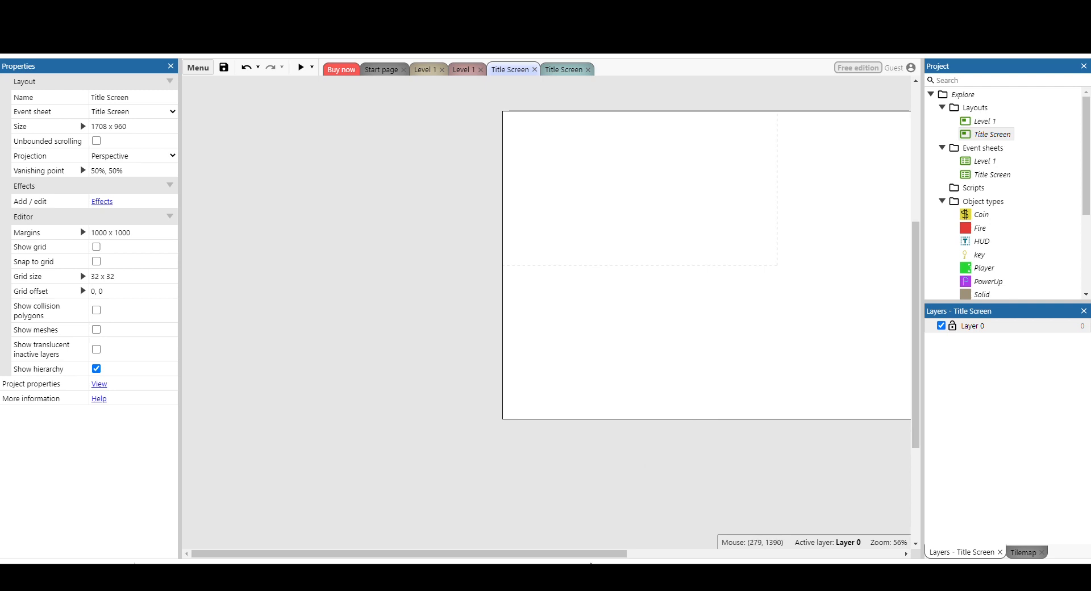
pyautogui.hscroll(3, 705, 265)
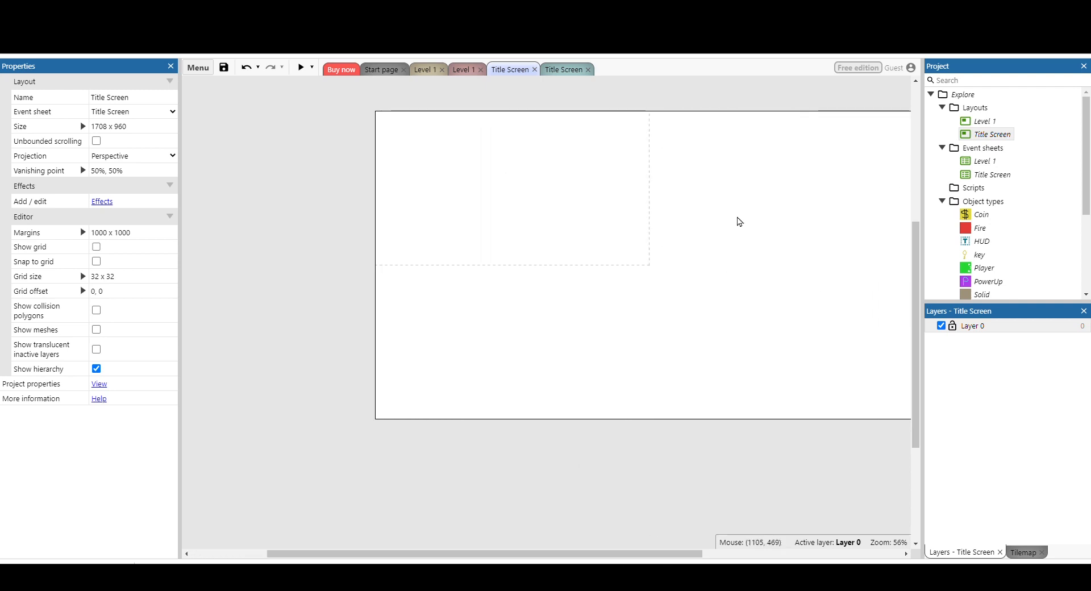
pyautogui.scroll(1, 515, 355)
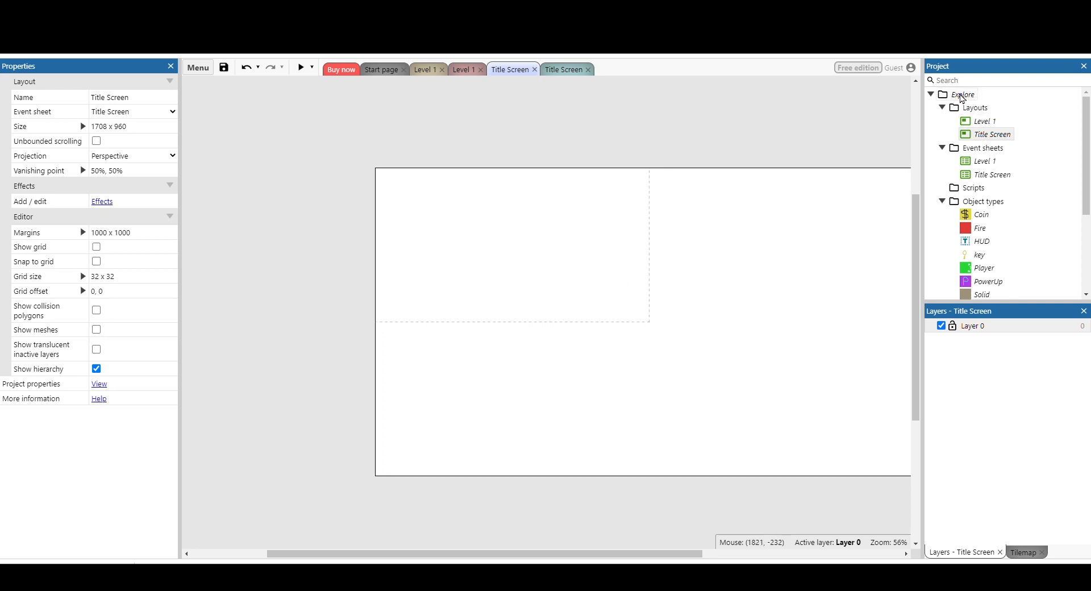
pyautogui.click(962, 95)
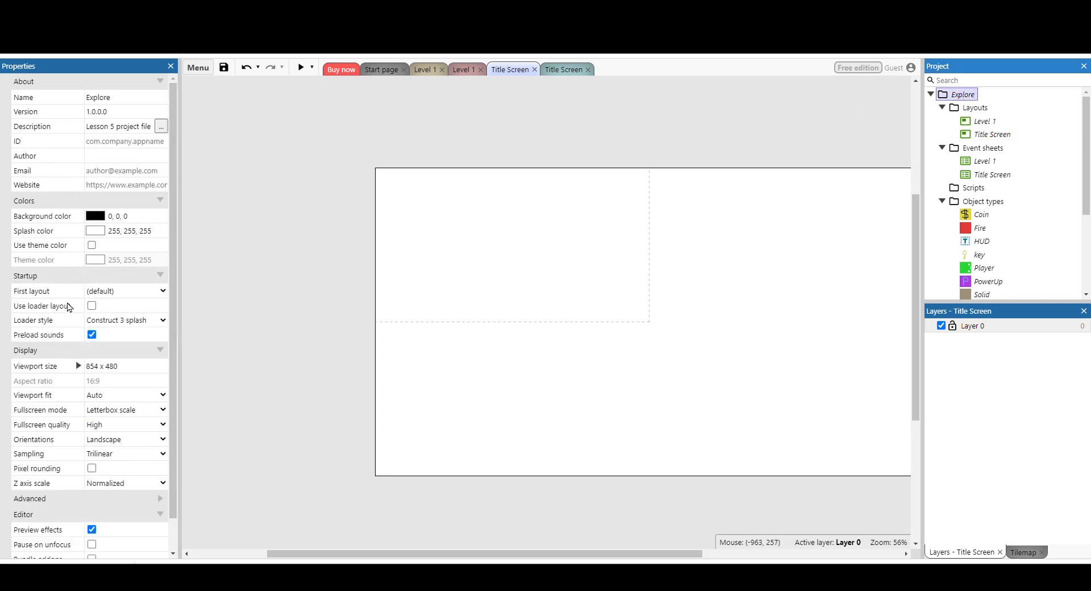
pyautogui.click(130, 370)
pyautogui.hotkey('ctrl', 'c')
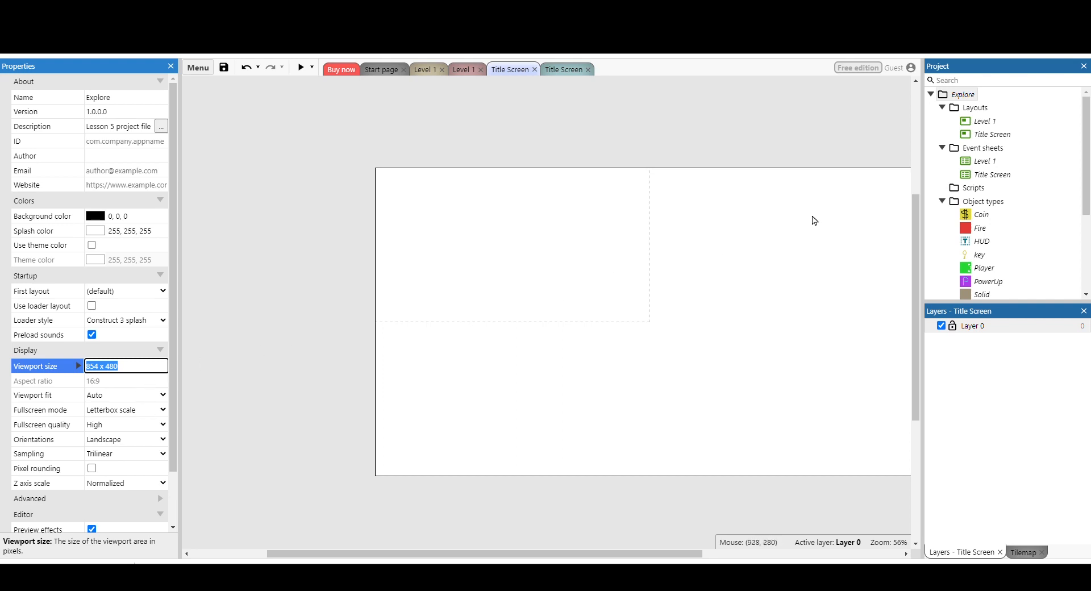
# Set the Title Screen layout's size to the copied viewport size, 854 x 480.
pyautogui.click(983, 137)
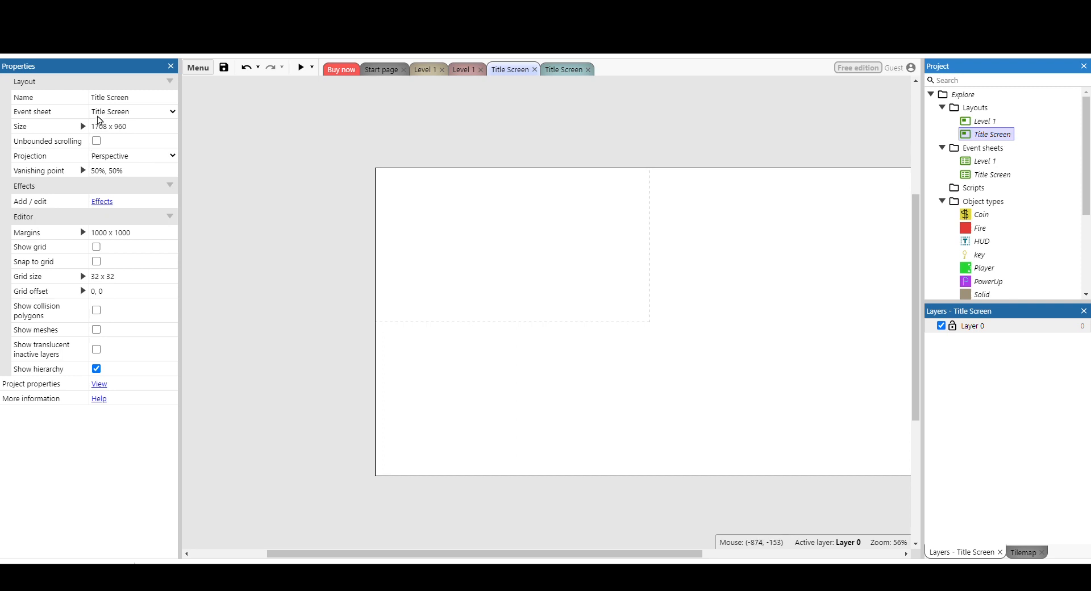
pyautogui.click(160, 129)
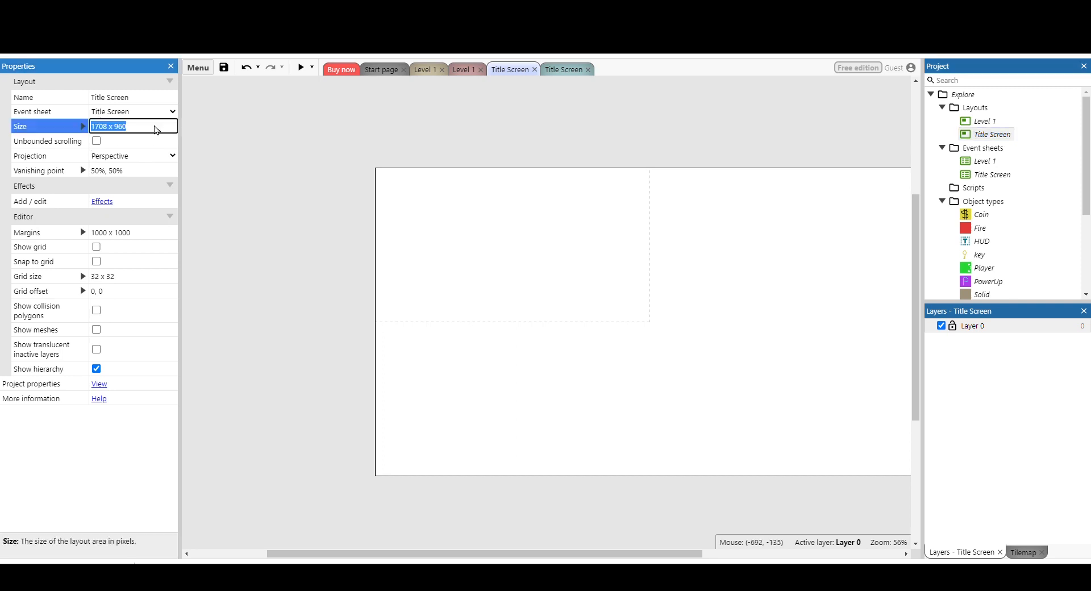
pyautogui.hotkey('ctrl', 'v')
pyautogui.press('Tab')
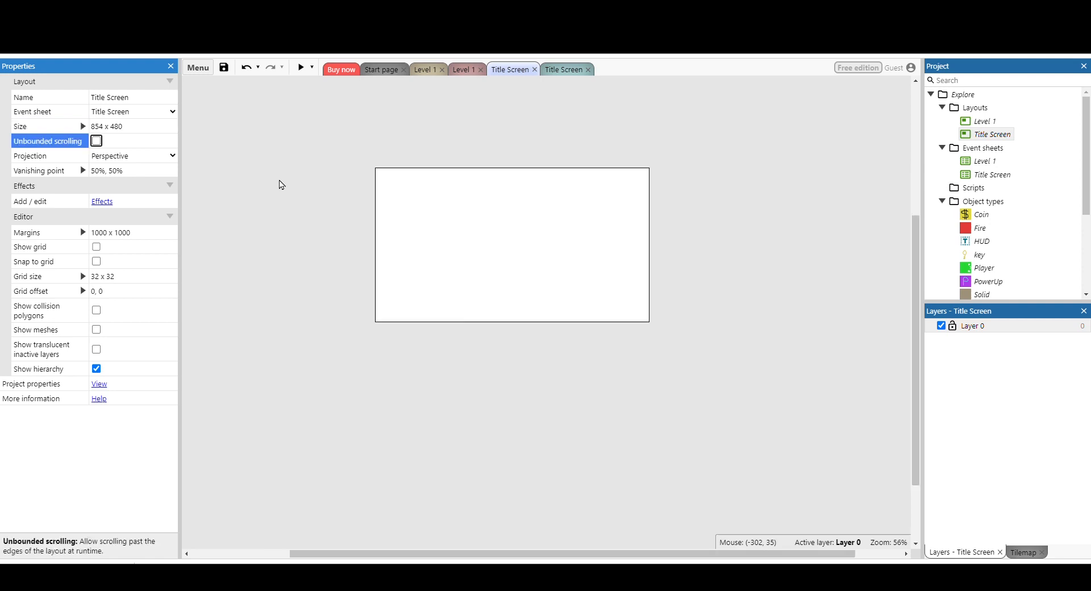
pyautogui.click(549, 297)
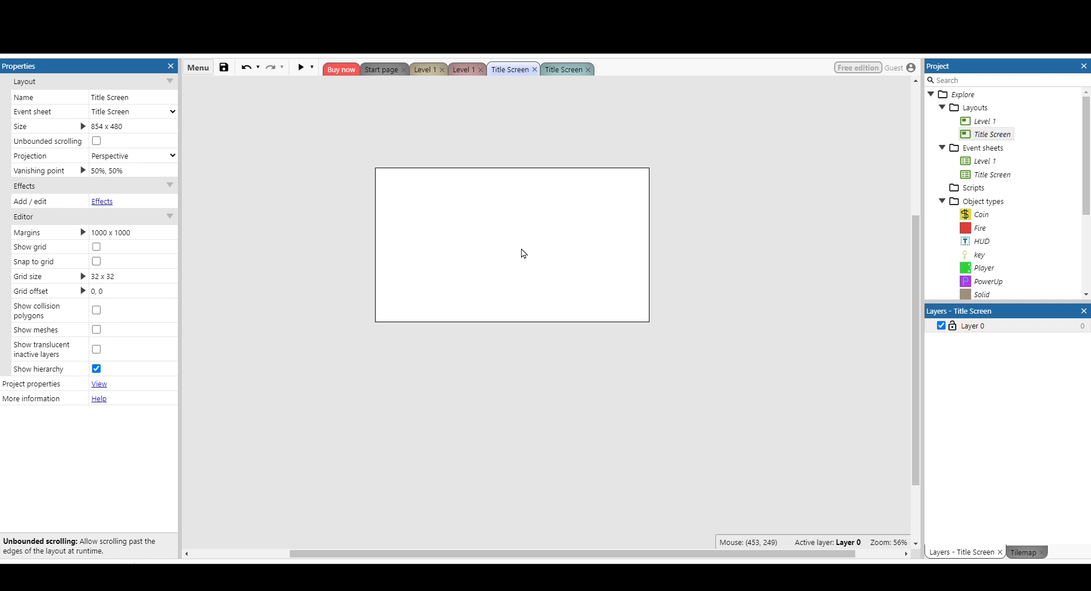
# Insert a Text object in the upper middle of the Title Screen layout and enlarge it to about 459 x 147.
pyautogui.keyDown('ctrl'); pyautogui.scroll(5, 523, 253); pyautogui.keyUp('ctrl')
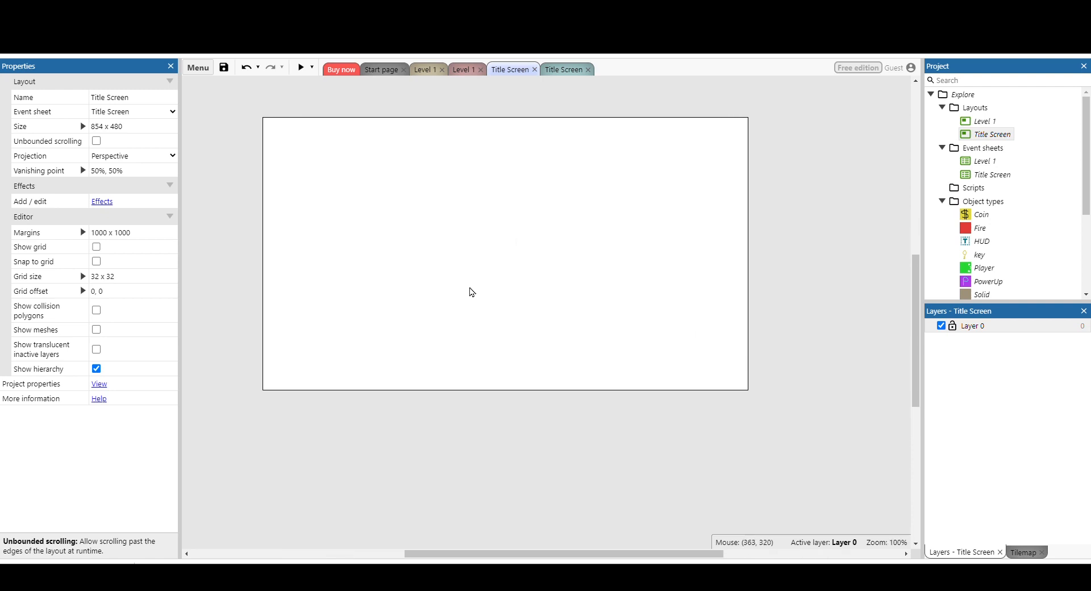
pyautogui.scroll(1, 470, 292)
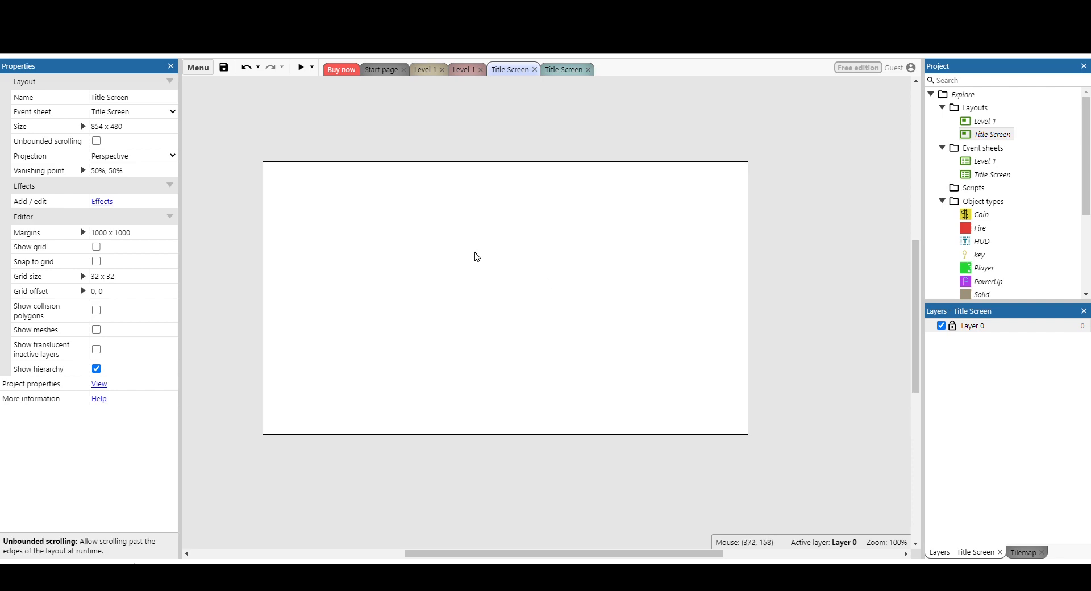
pyautogui.doubleClick(477, 257)
pyautogui.scroll(-3, 582, 307)
pyautogui.scroll(-3, 582, 307)
pyautogui.click(473, 350)
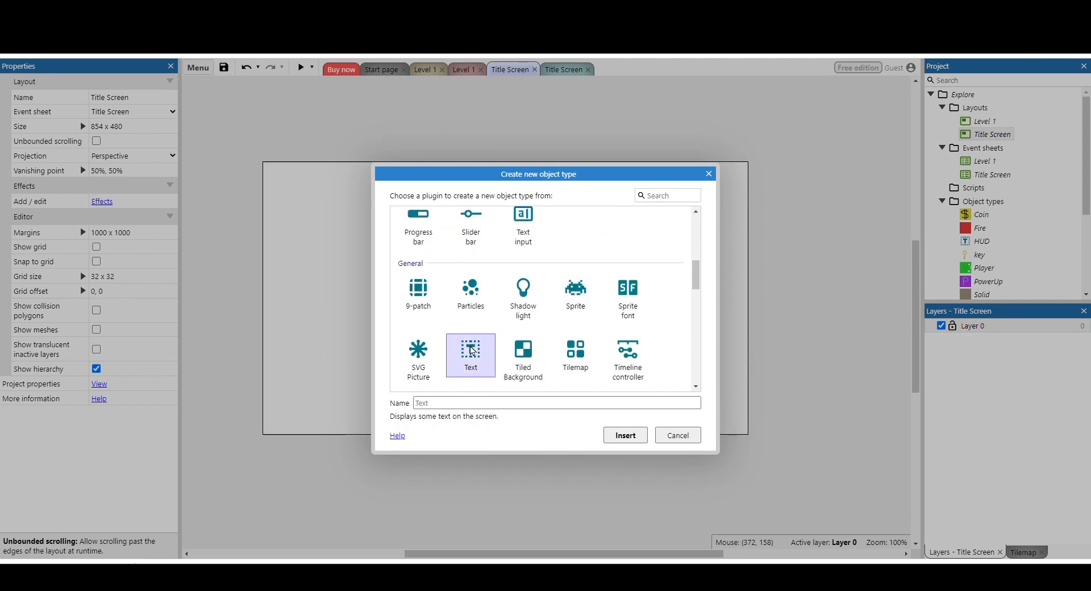
pyautogui.click(637, 438)
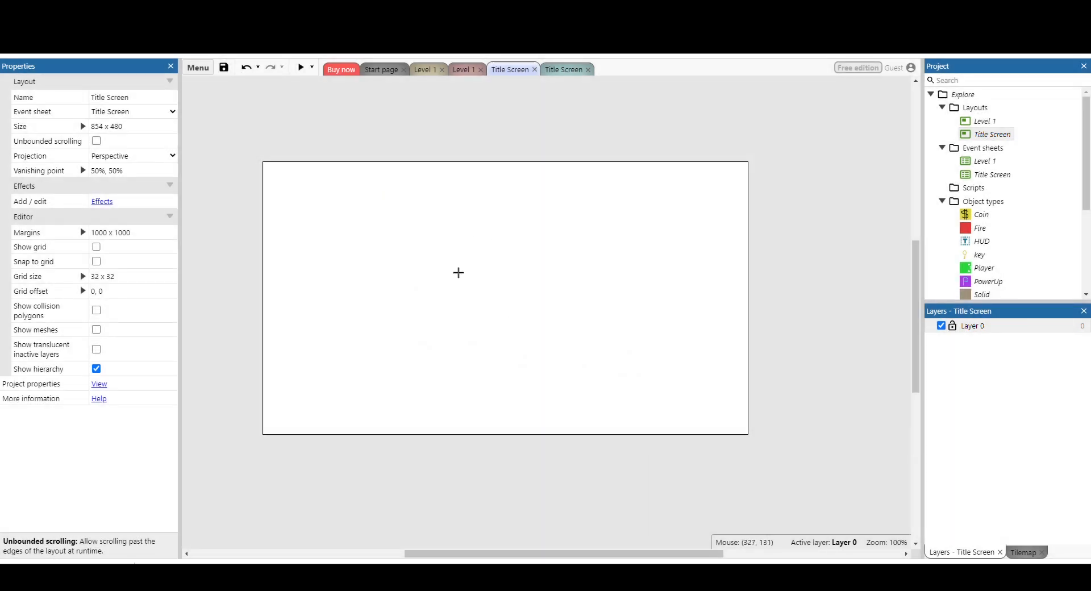
pyautogui.click(462, 234)
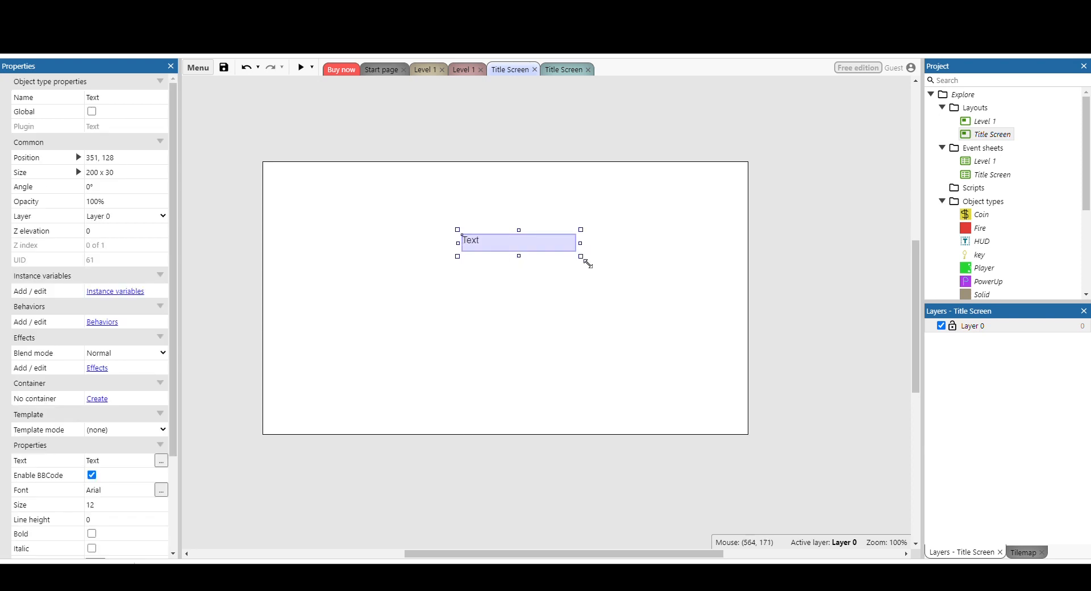
pyautogui.moveTo(585, 261); pyautogui.dragTo(602, 287)
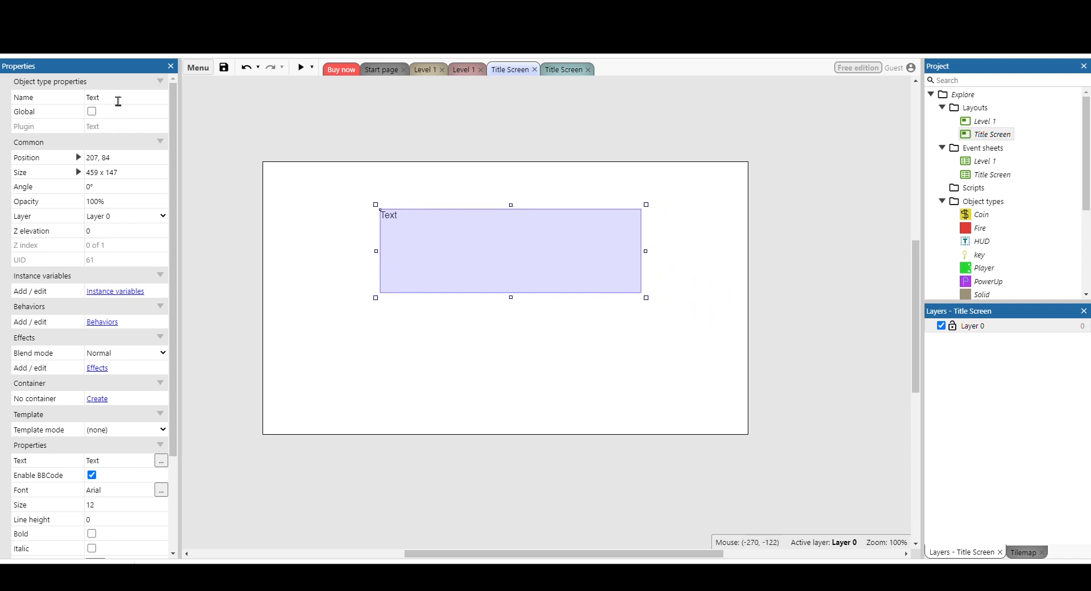
# Rename the new text object on the Title Screen layout as TitleText.
pyautogui.click(118, 98)
pyautogui.write('Title t')
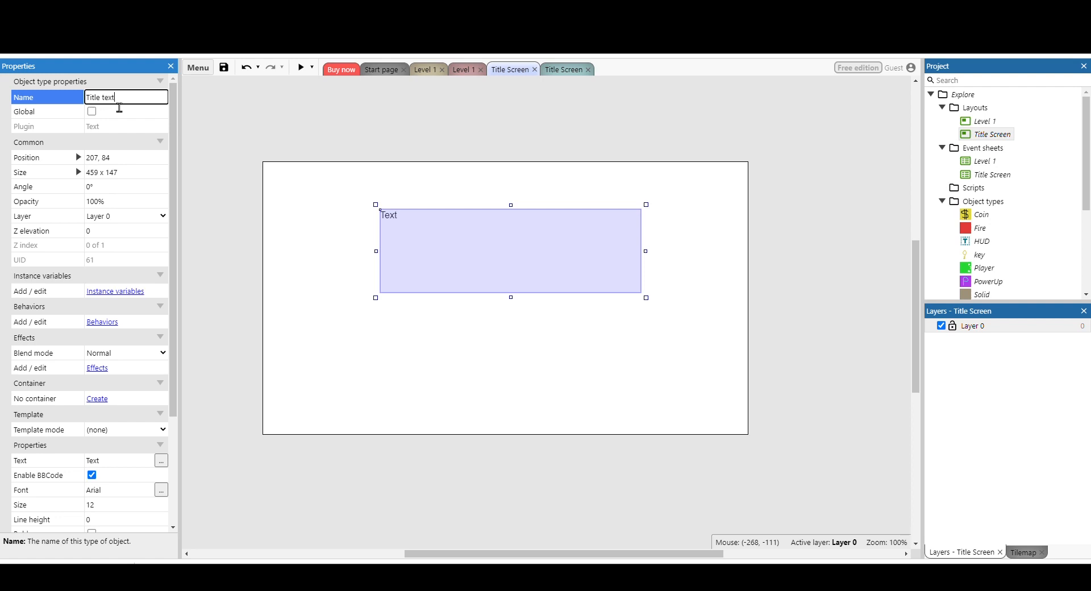
pyautogui.write('ext')
pyautogui.press('Return')
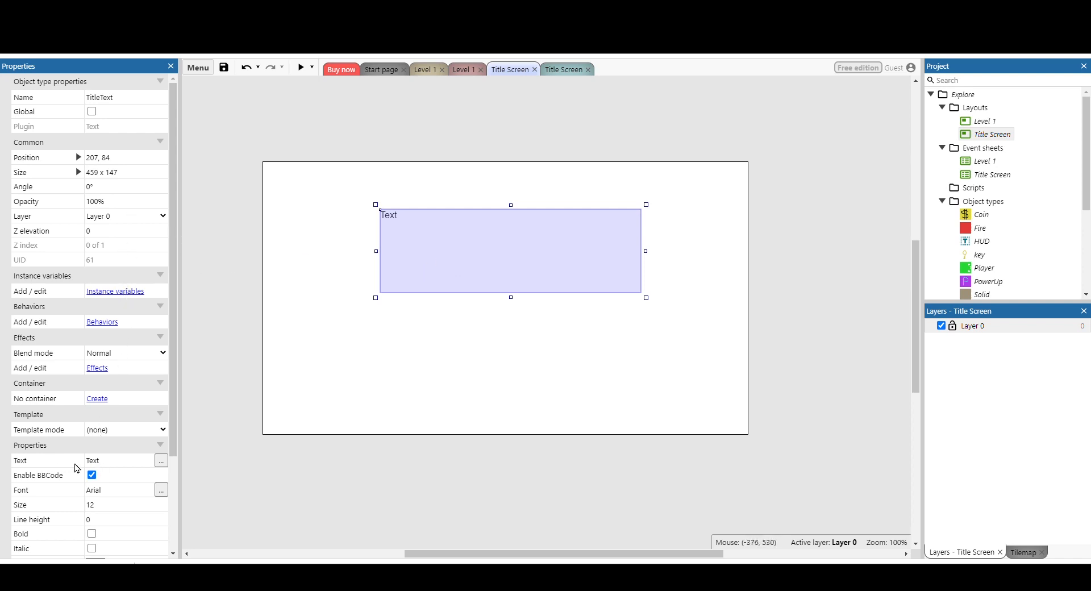
# Set the displayed text of TitleText to "Explore It All!".
pyautogui.click(117, 466)
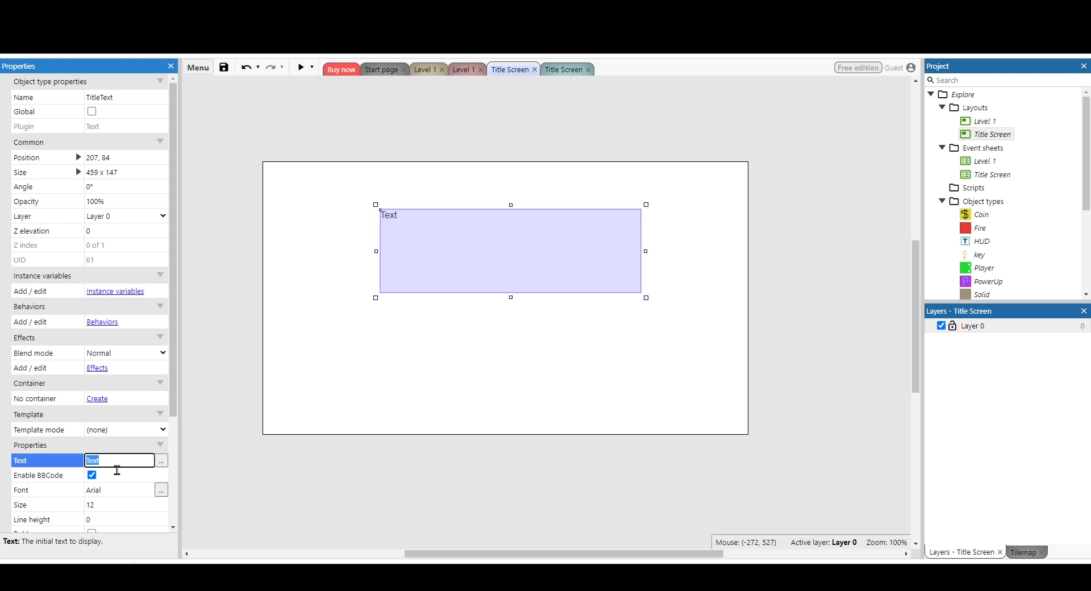
pyautogui.write('Explore ')
pyautogui.write('I')
pyautogui.click(117, 470)
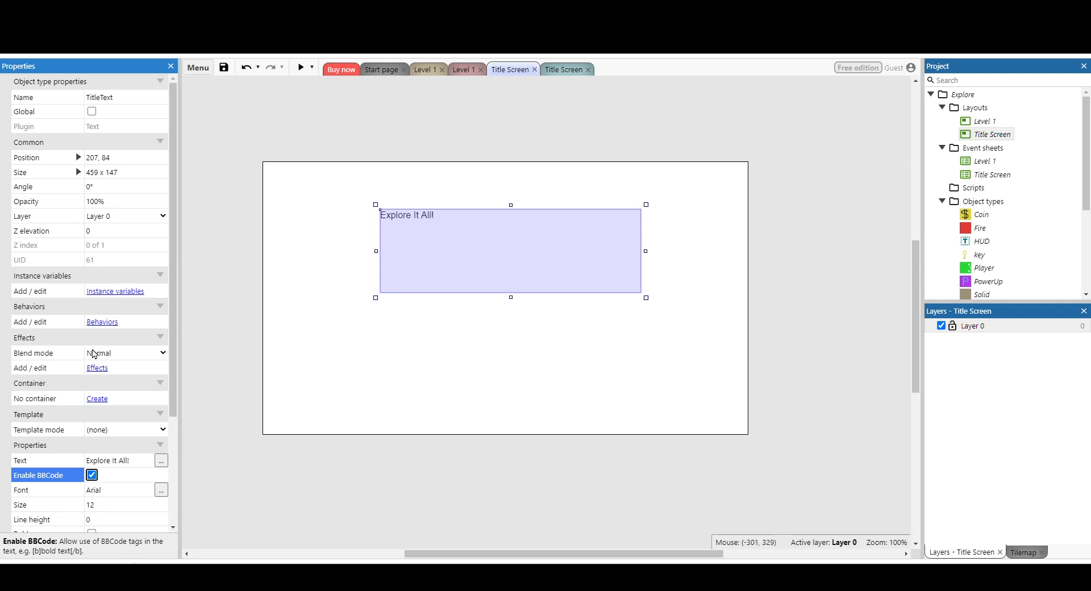
# Center the title text both horizontally and vertically within its box.
pyautogui.scroll(-1, 104, 393)
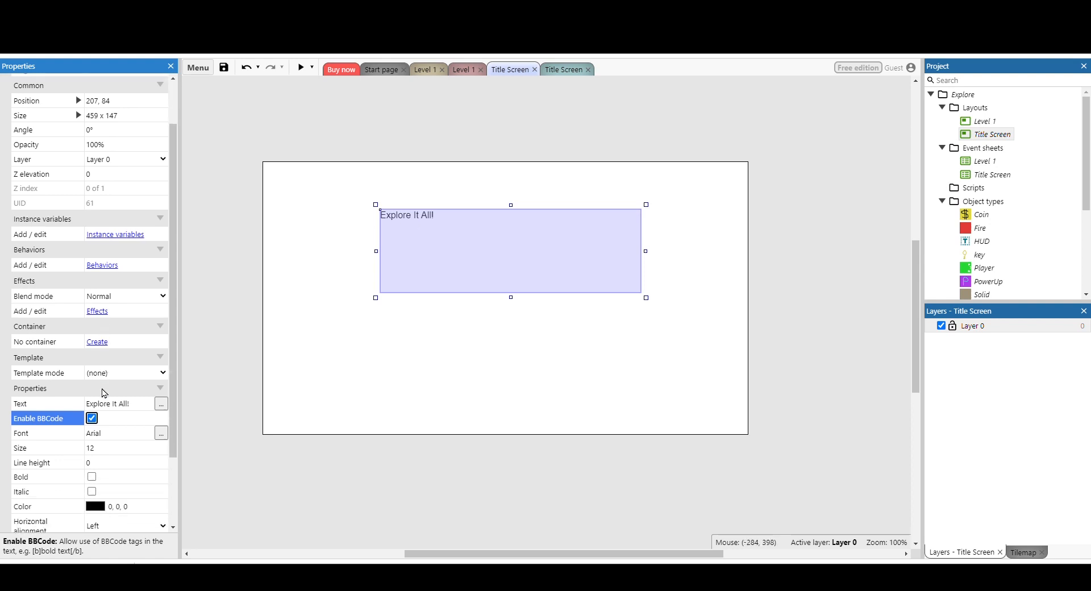
pyautogui.scroll(-2, 104, 393)
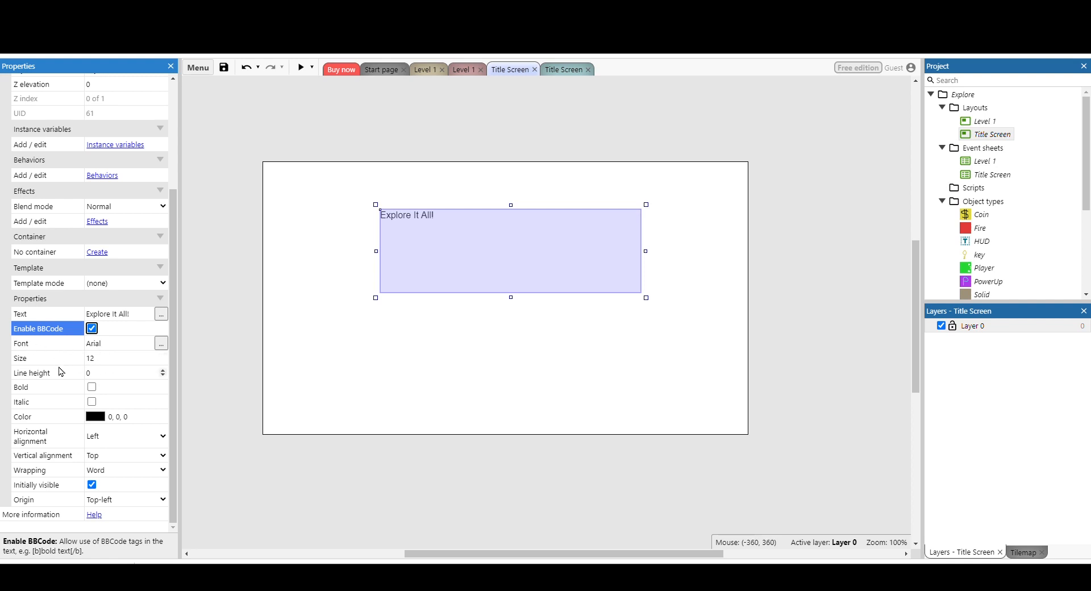
pyautogui.click(107, 441)
pyautogui.click(100, 460)
pyautogui.click(100, 460)
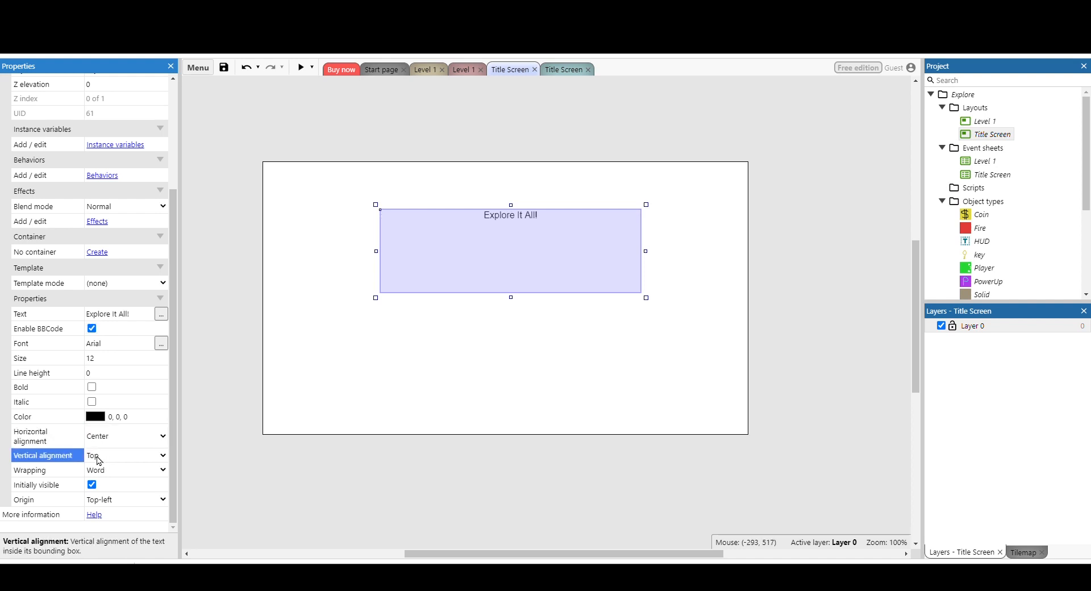
pyautogui.click(100, 479)
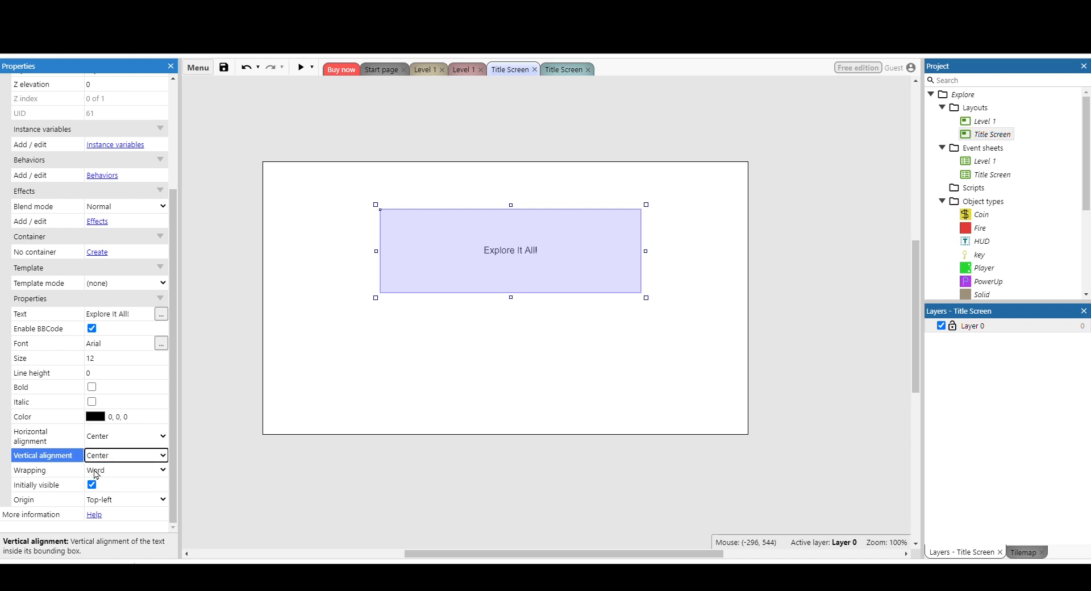
# Set the TitleText origin to Center and move the box back to the middle of the layout.
pyautogui.click(124, 504)
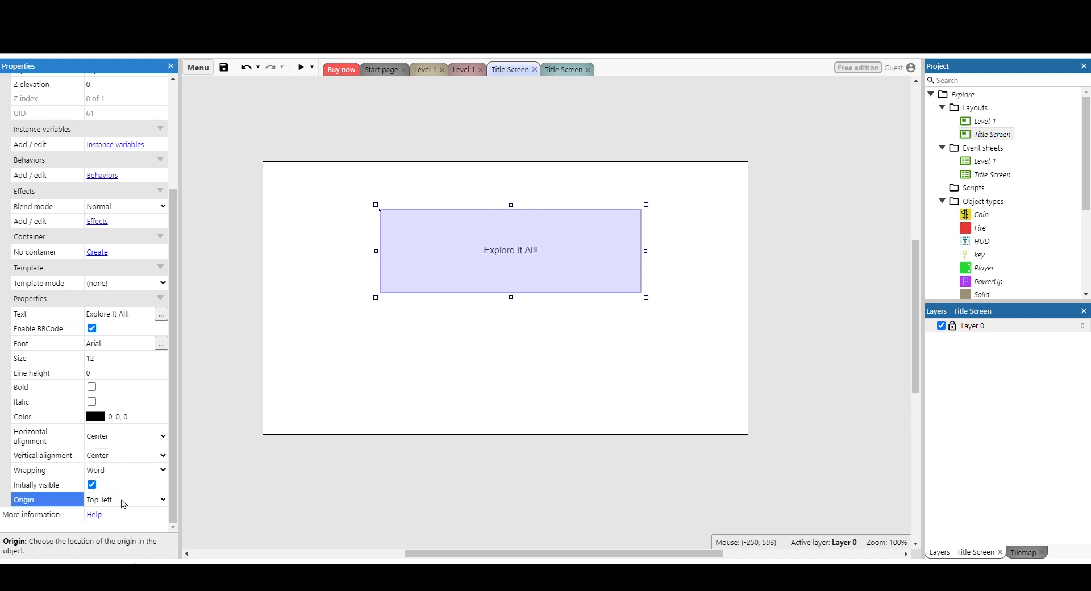
pyautogui.click(104, 448)
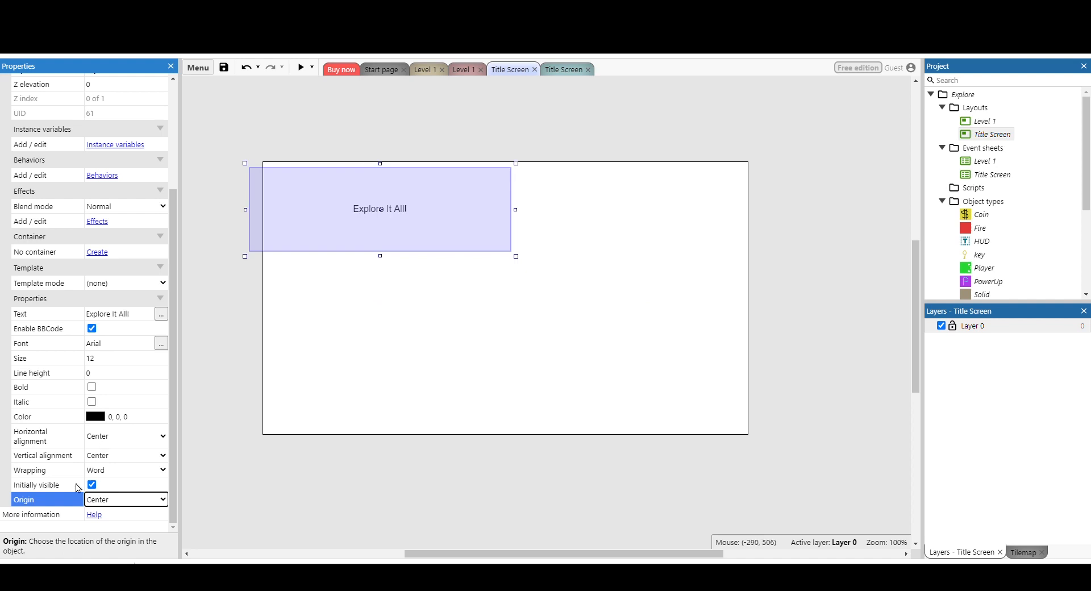
pyautogui.moveTo(416, 227); pyautogui.dragTo(535, 304)
pyautogui.moveTo(543, 312)
pyautogui.mouseDown()
pyautogui.moveTo(531, 316)
pyautogui.moveTo(540, 307)
pyautogui.mouseUp()
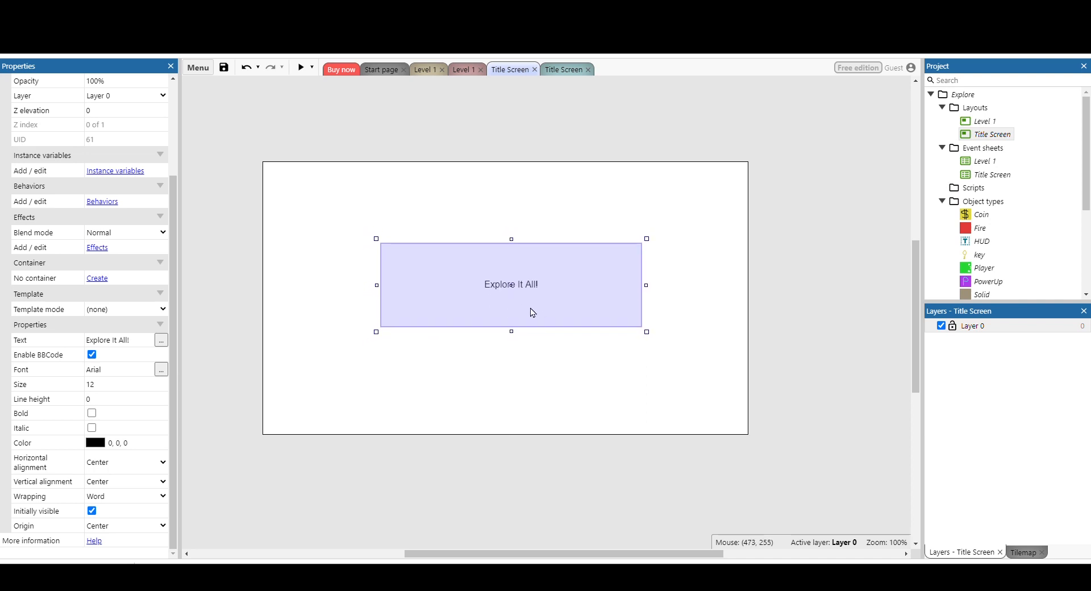
# Format the title text as italic, size 28, in the Fantasy font.
pyautogui.moveTo(162, 382); pyautogui.dragTo(162, 384)
pyautogui.click(92, 428)
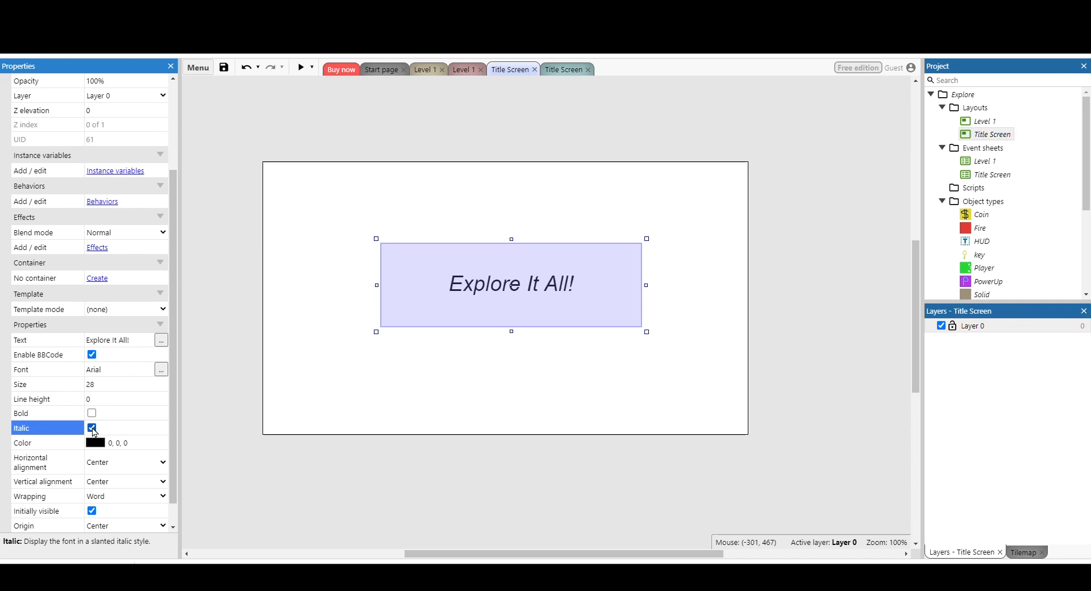
pyautogui.click(161, 369)
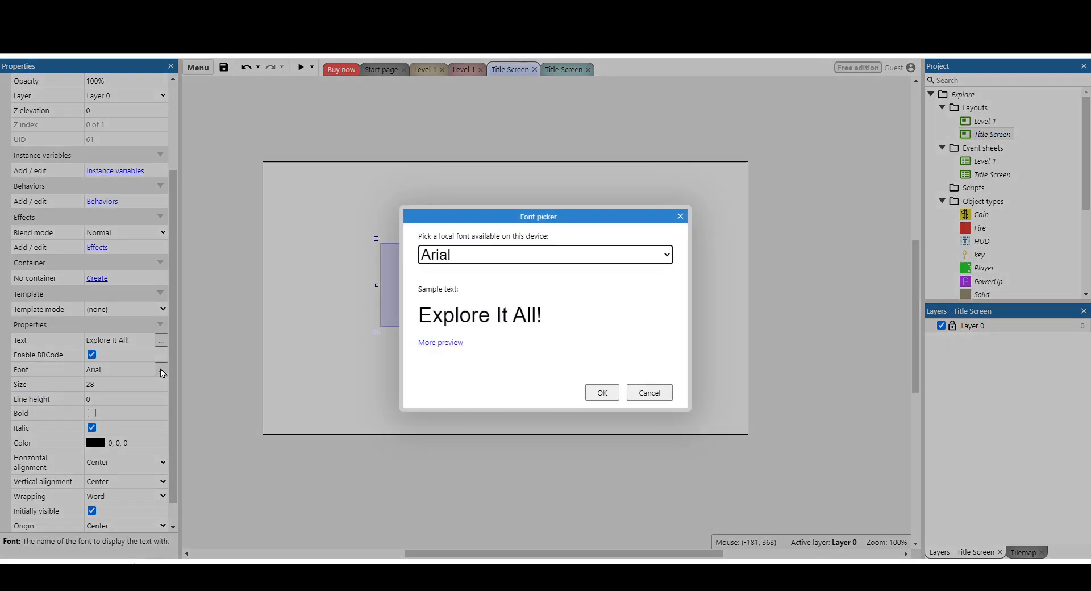
pyautogui.click(620, 286)
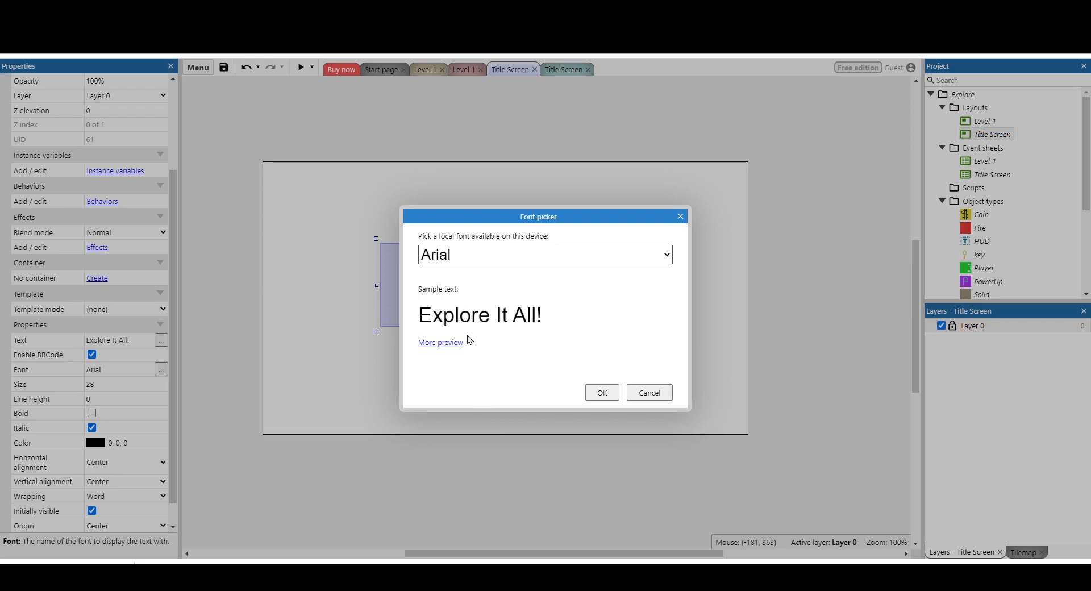
pyautogui.click(476, 394)
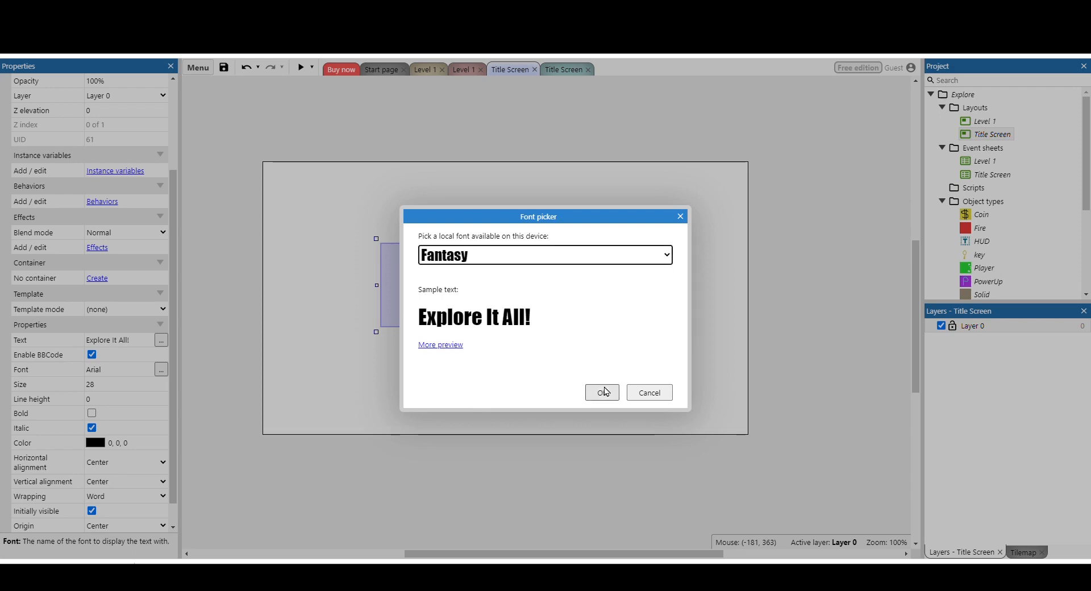
pyautogui.click(600, 392)
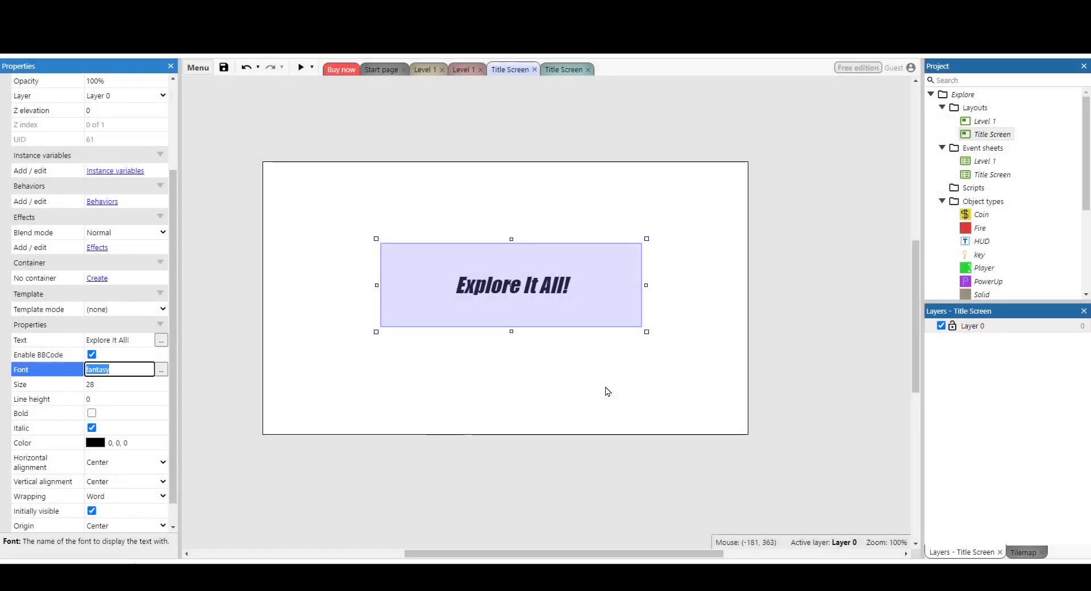
# Color the title text orange and move it up to the upper middle of the layout.
pyautogui.click(77, 446)
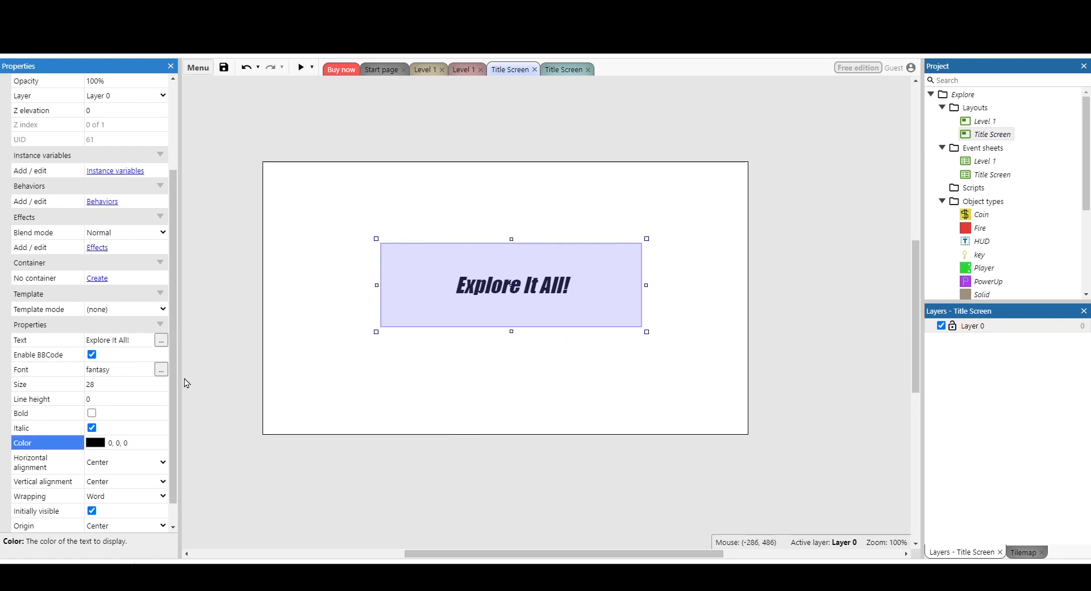
pyautogui.click(208, 301)
pyautogui.click(445, 394)
pyautogui.moveTo(501, 286); pyautogui.dragTo(490, 223)
pyautogui.click(477, 342)
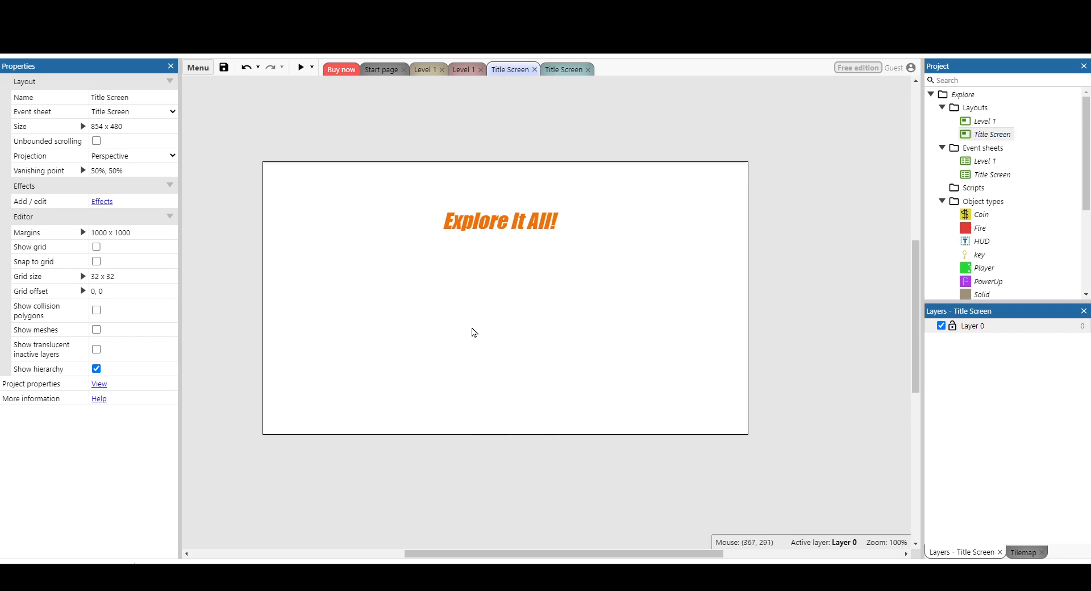
# Insert a second Text object below the title at about 294, 205.
pyautogui.doubleClick(474, 333)
pyautogui.scroll(-5, 585, 287)
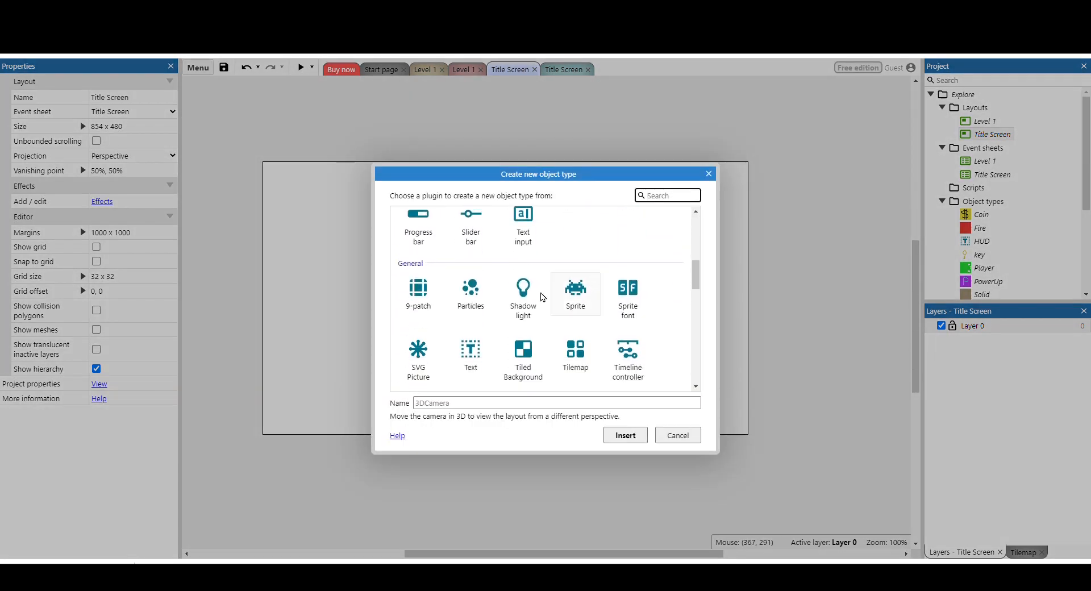
pyautogui.click(470, 353)
pyautogui.click(625, 436)
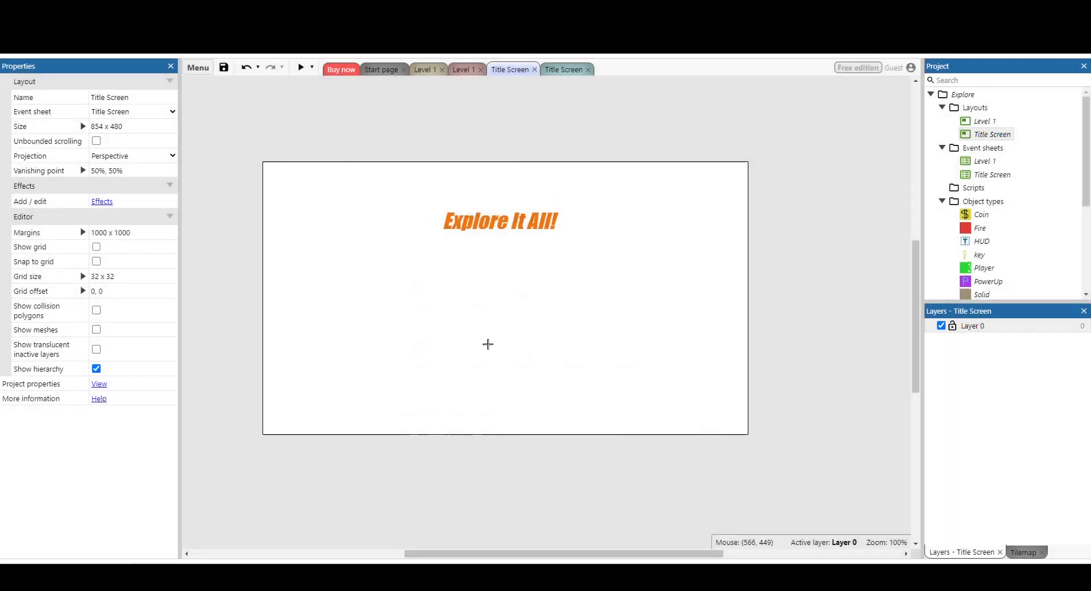
pyautogui.click(502, 308)
pyautogui.moveTo(526, 325); pyautogui.dragTo(454, 296)
# Rename the second text object as instructionsText.
pyautogui.click(115, 102)
pyautogui.write('instructionsText')
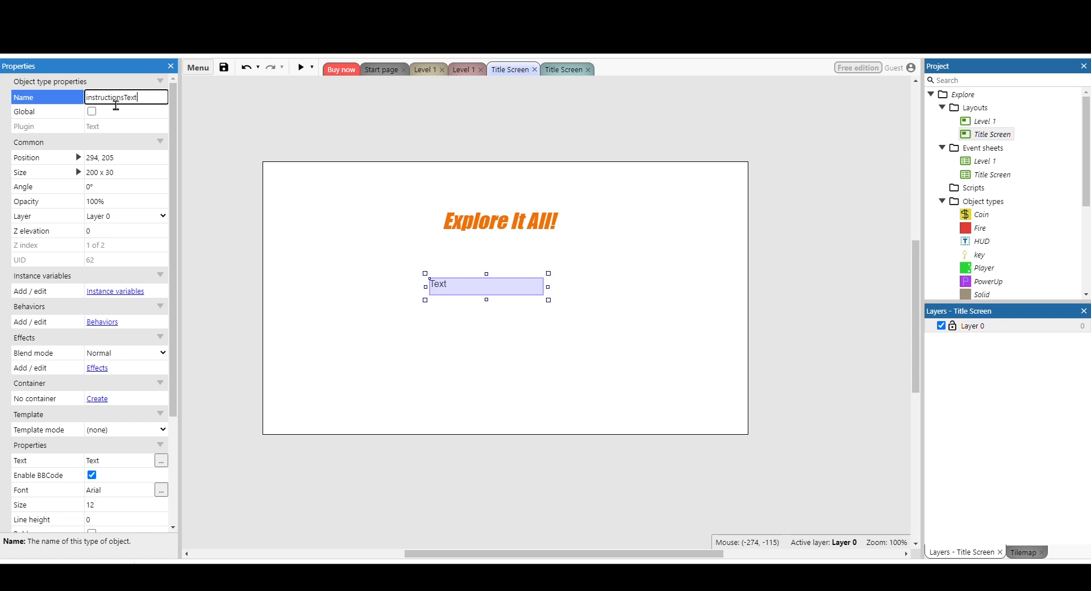
pyautogui.press('Return')
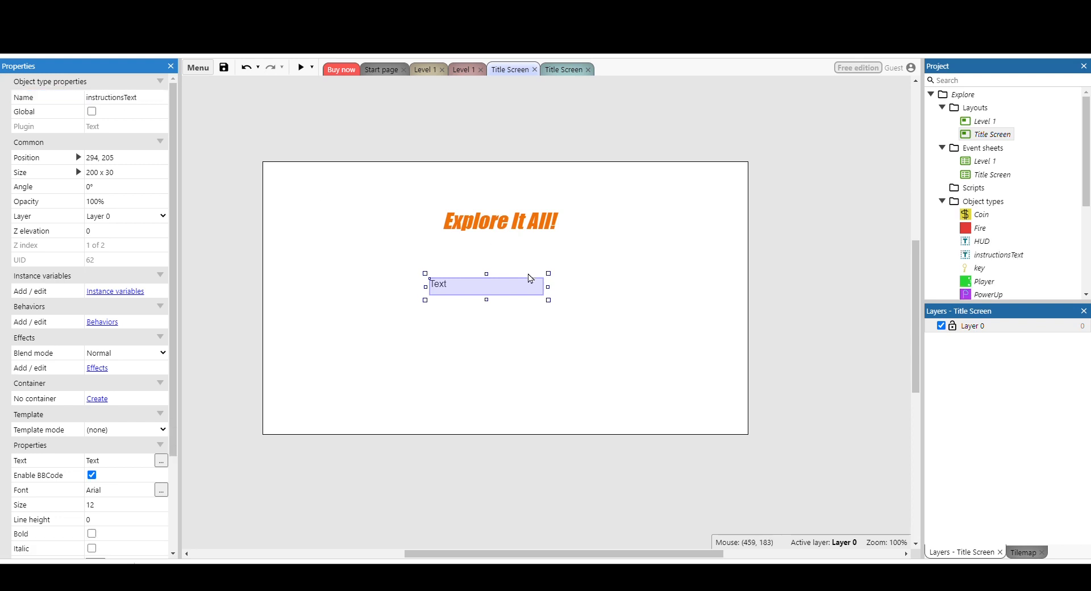
# Enlarge instructionsText to about 307 x 278 and position it directly beneath the title.
pyautogui.moveTo(549, 300); pyautogui.dragTo(607, 421)
pyautogui.moveTo(545, 372); pyautogui.dragTo(541, 351)
pyautogui.moveTo(595, 393); pyautogui.dragTo(600, 424)
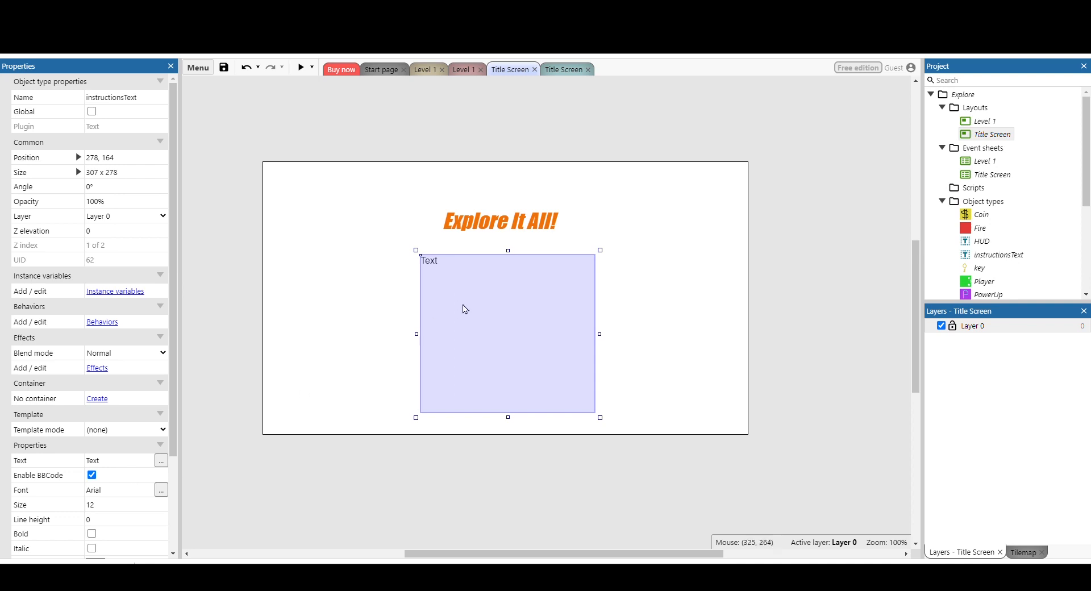
pyautogui.click(657, 332)
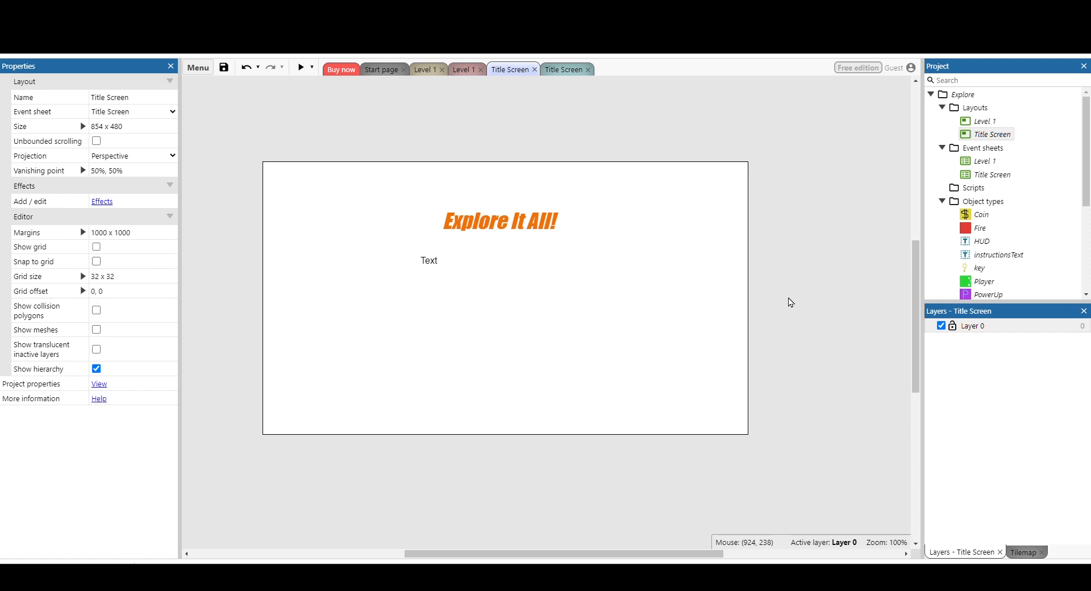
# Insert a Sprite object in the empty area to the right of the instructions text.
pyautogui.doubleClick(791, 302)
pyautogui.scroll(-3, 527, 304)
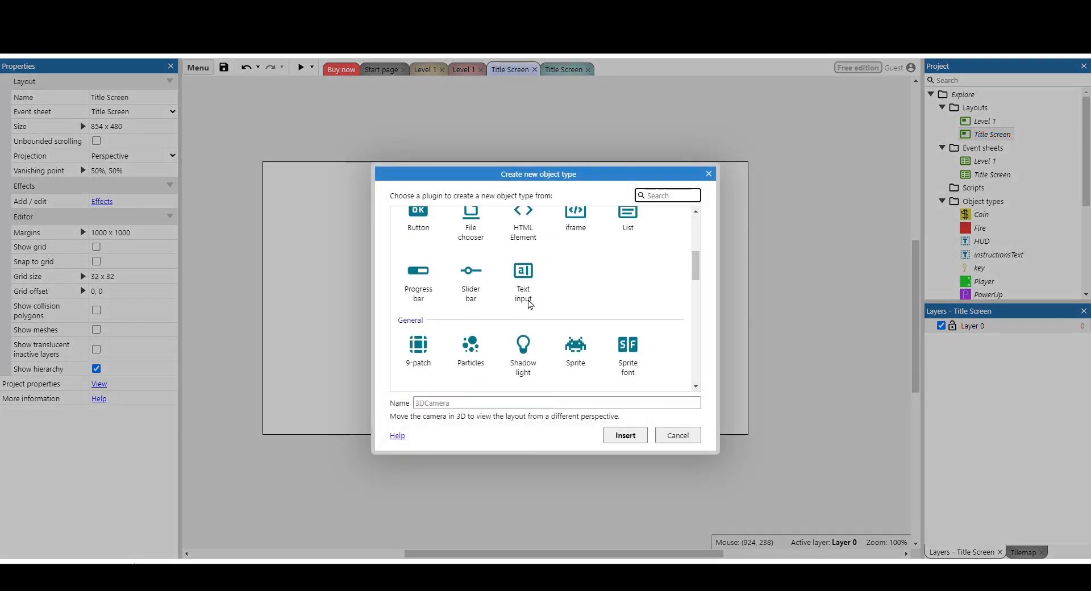
pyautogui.scroll(-1, 529, 304)
pyautogui.click(575, 291)
pyautogui.click(626, 435)
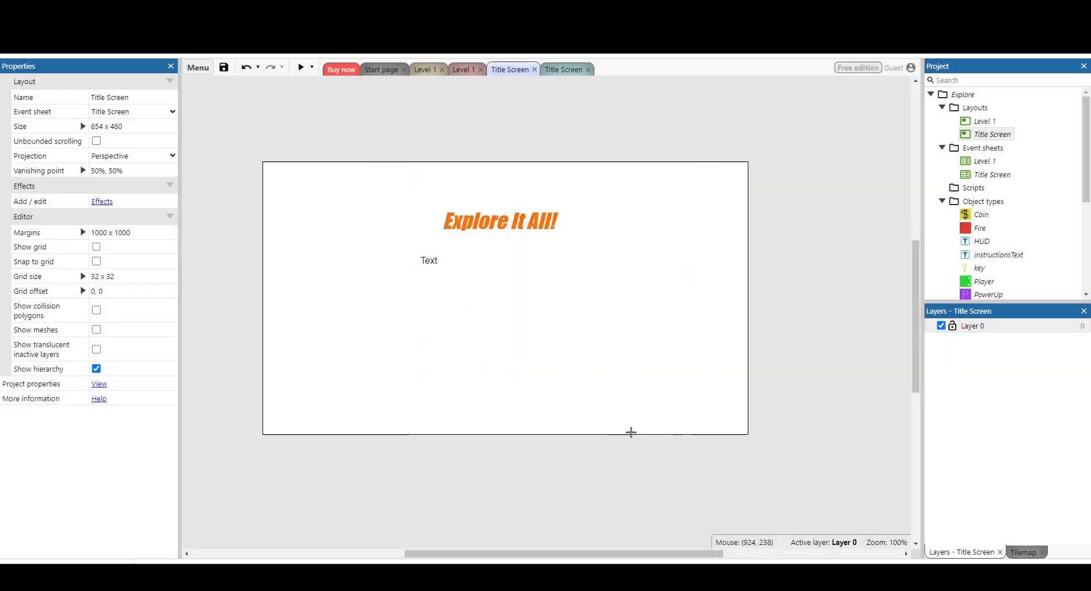
pyautogui.click(674, 295)
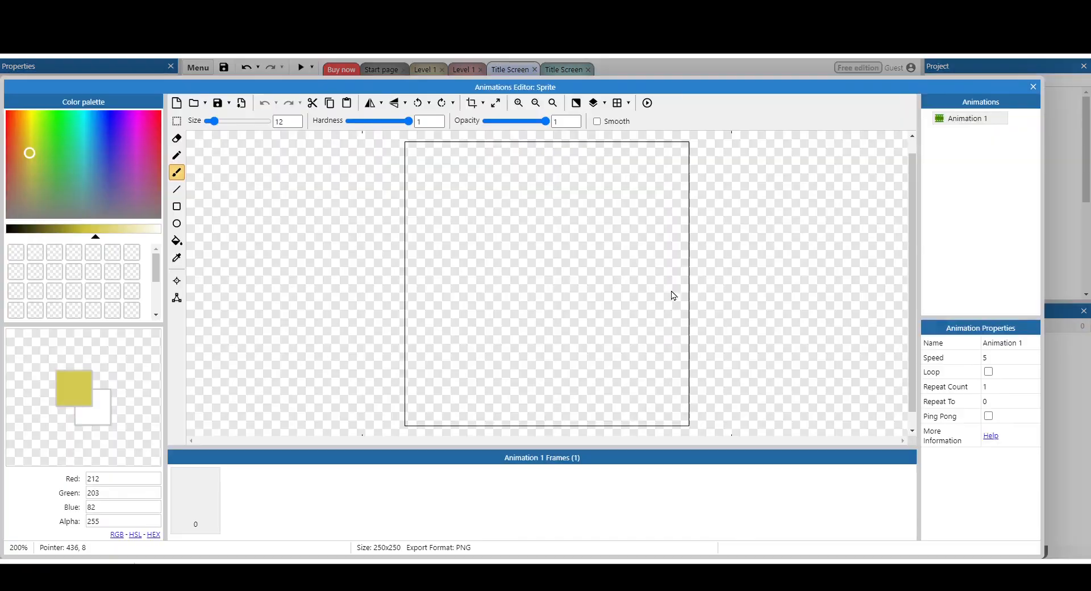
# Fill the sprite's whole image with light blue (53, 197, 240).
pyautogui.click(175, 243)
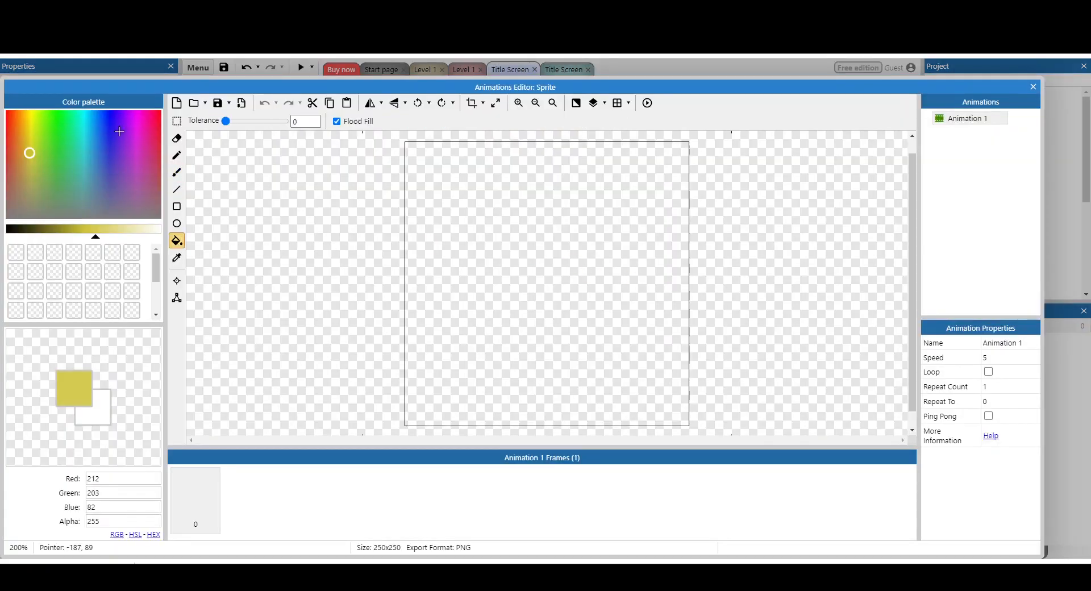
pyautogui.click(91, 124)
pyautogui.click(537, 287)
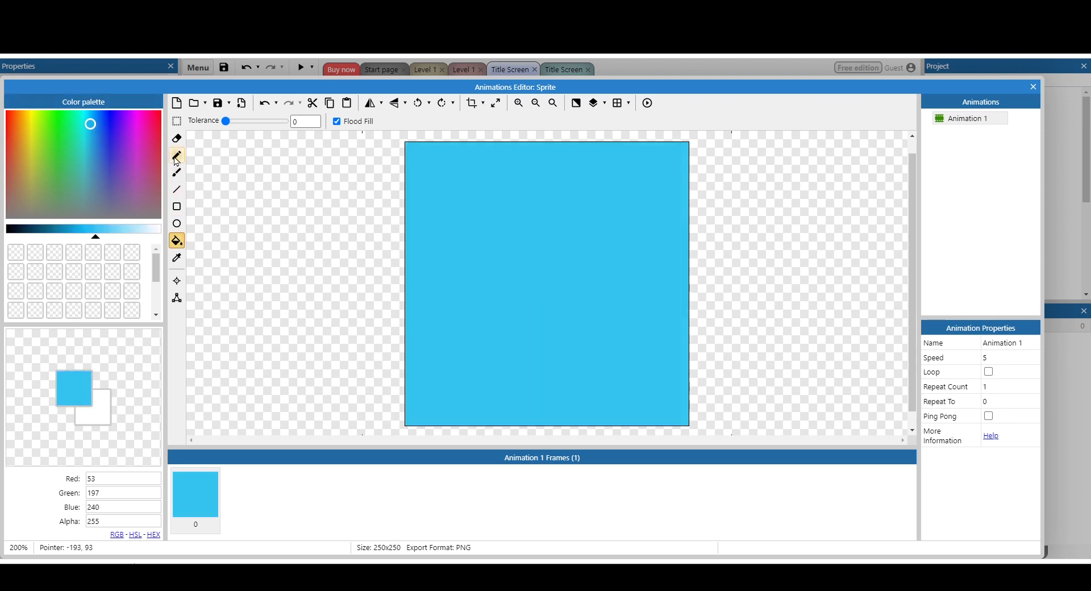
# Write the word Play across the sprite image with the Pencil in dark teal (8, 85, 109) and close the animations editor.
pyautogui.click(177, 155)
pyautogui.click(42, 229)
pyautogui.click(432, 228)
pyautogui.moveTo(424, 224)
pyautogui.mouseDown()
pyautogui.moveTo(469, 215)
pyautogui.moveTo(433, 246)
pyautogui.mouseUp()
pyautogui.moveTo(500, 246); pyautogui.dragTo(483, 343)
pyautogui.moveTo(528, 313)
pyautogui.mouseDown()
pyautogui.moveTo(569, 309)
pyautogui.moveTo(576, 278)
pyautogui.moveTo(607, 265)
pyautogui.moveTo(593, 368)
pyautogui.mouseUp()
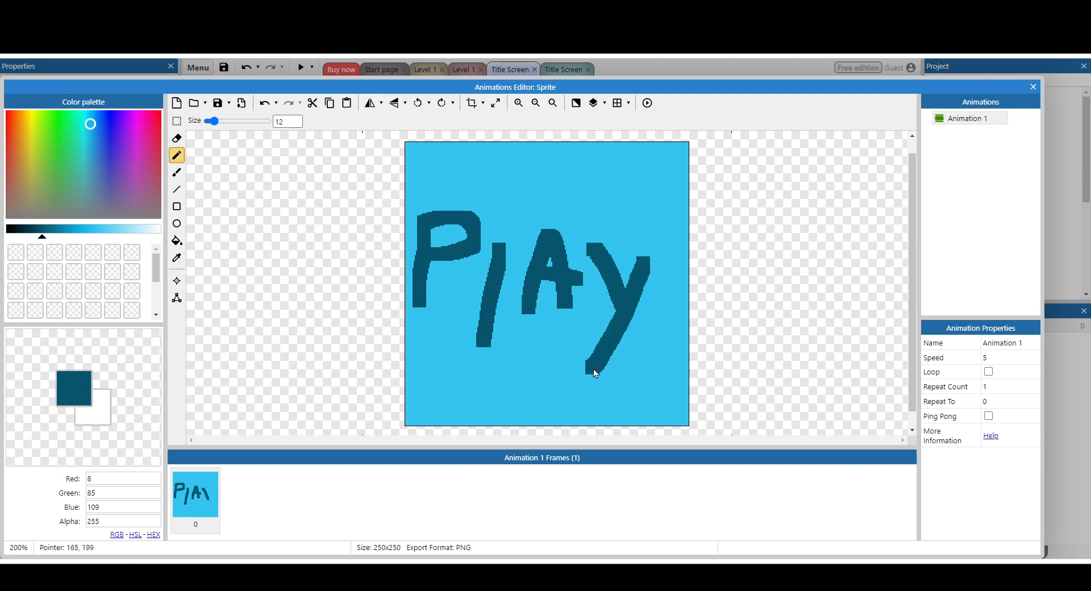
pyautogui.click(1033, 87)
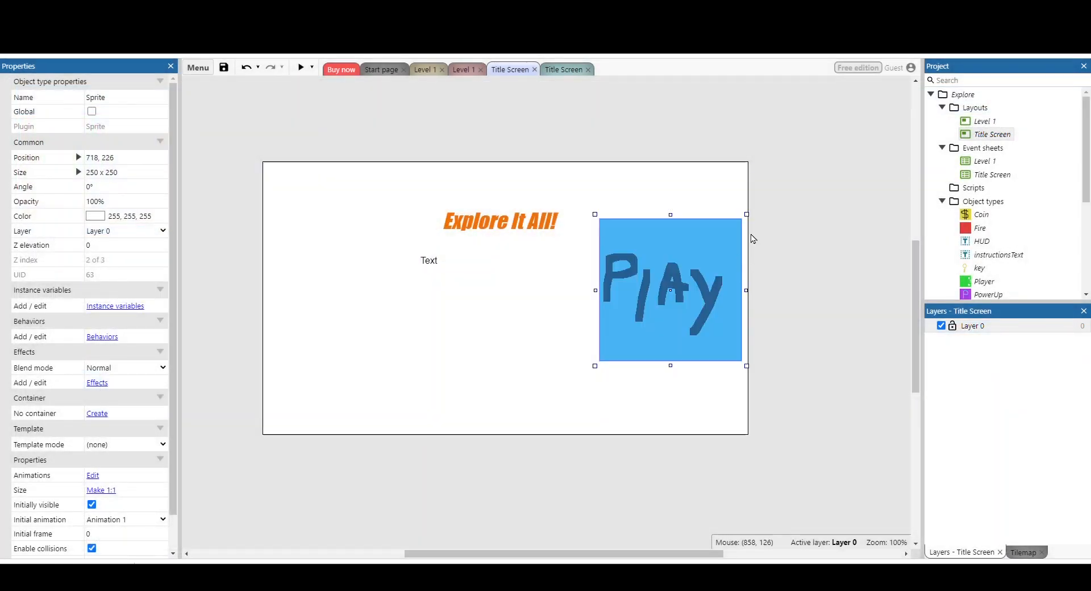
# Shrink the Play sprite into a small button at the layout's lower middle and shorten instructionsText to about 307 x 219 above it.
pyautogui.moveTo(747, 215); pyautogui.dragTo(541, 402)
pyautogui.click(554, 463)
pyautogui.click(485, 294)
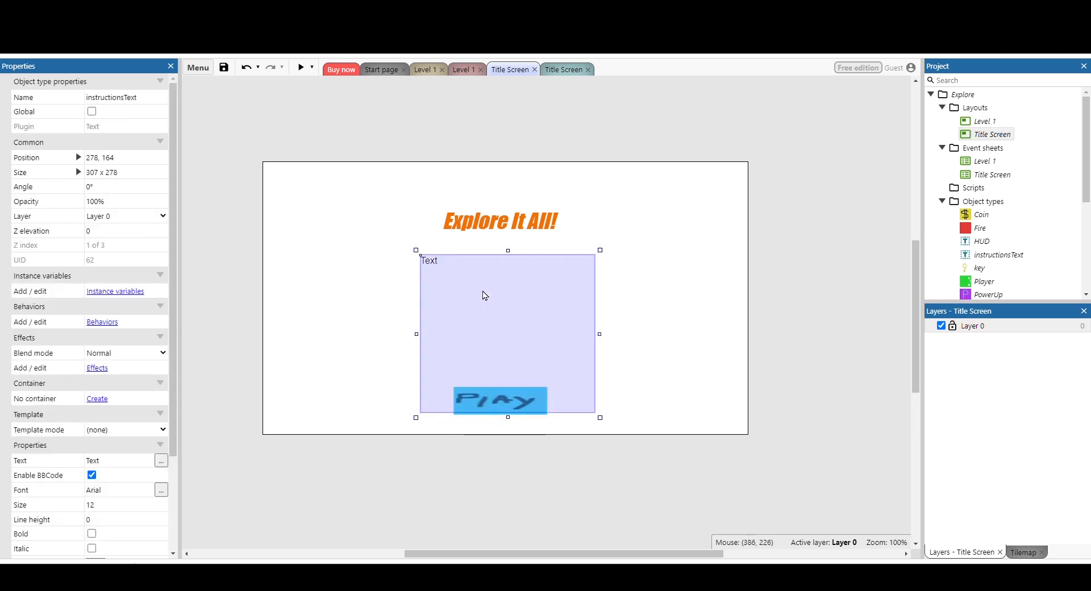
pyautogui.moveTo(506, 415); pyautogui.dragTo(508, 409)
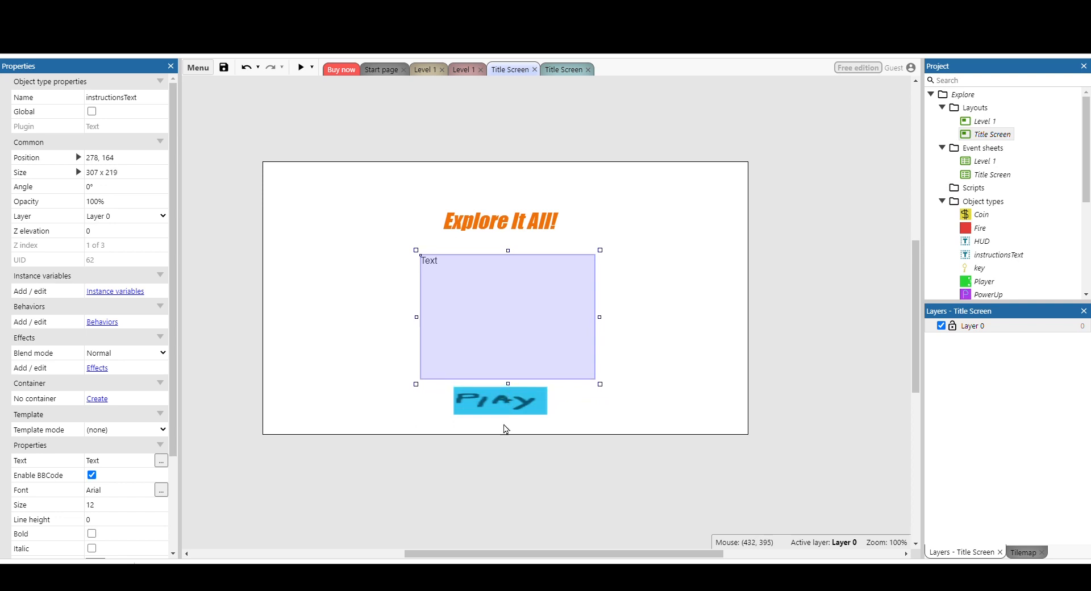
pyautogui.click(521, 454)
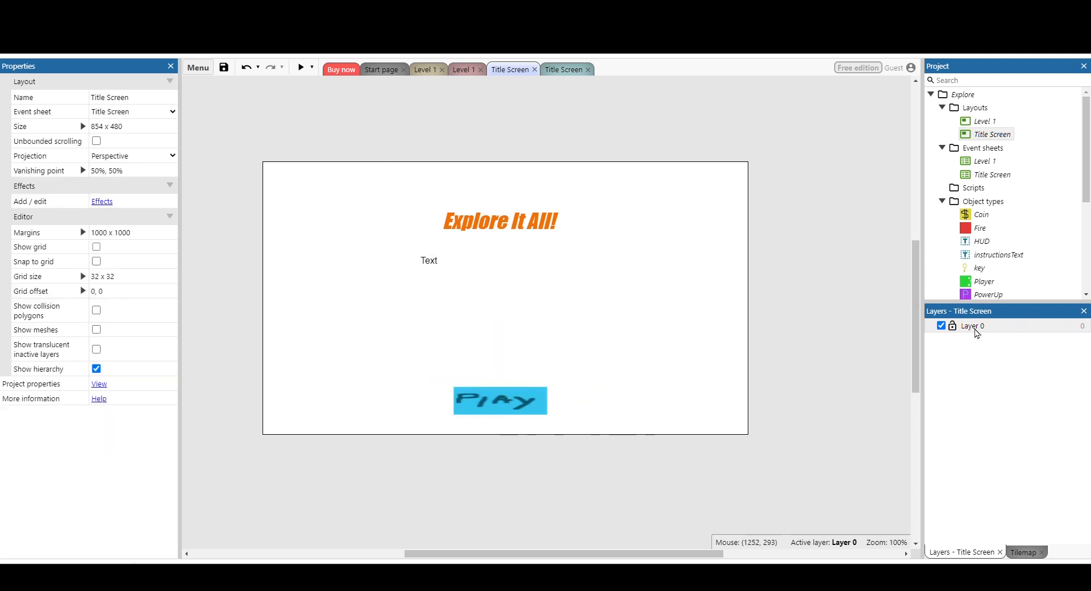
# Set the background color of Layer 0 on the title screen to light blue.
pyautogui.click(977, 333)
pyautogui.click(982, 335)
pyautogui.click(1005, 332)
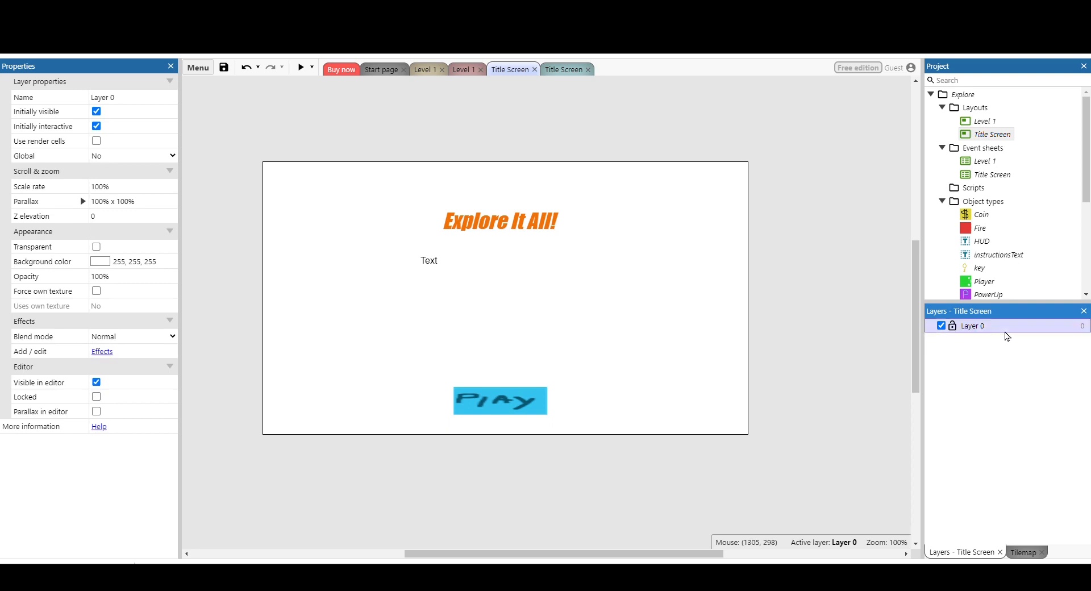
pyautogui.click(100, 263)
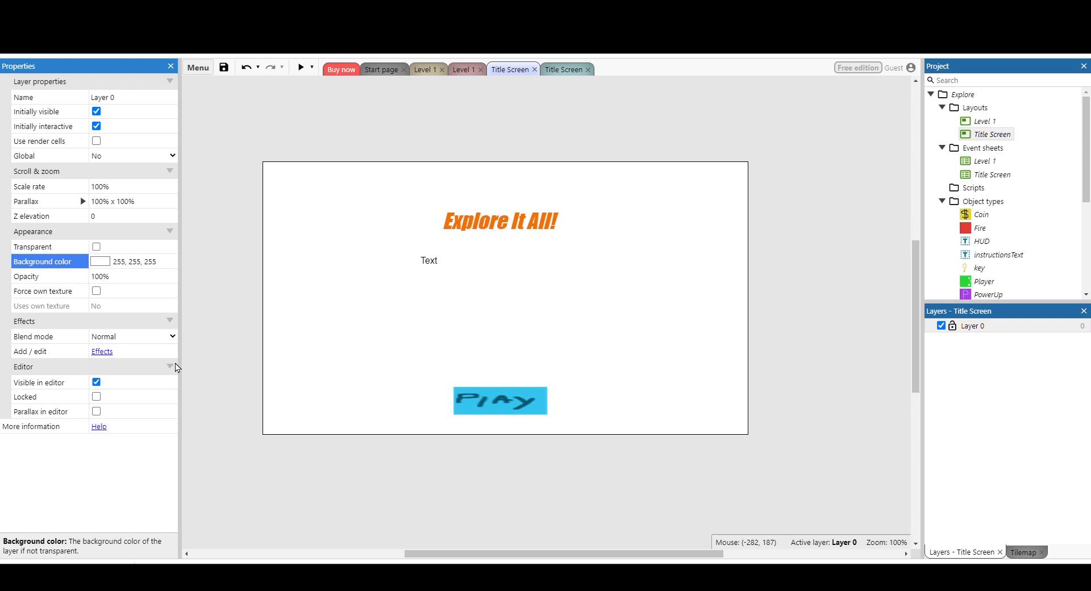
pyautogui.moveTo(146, 282); pyautogui.dragTo(129, 271)
pyautogui.click(397, 302)
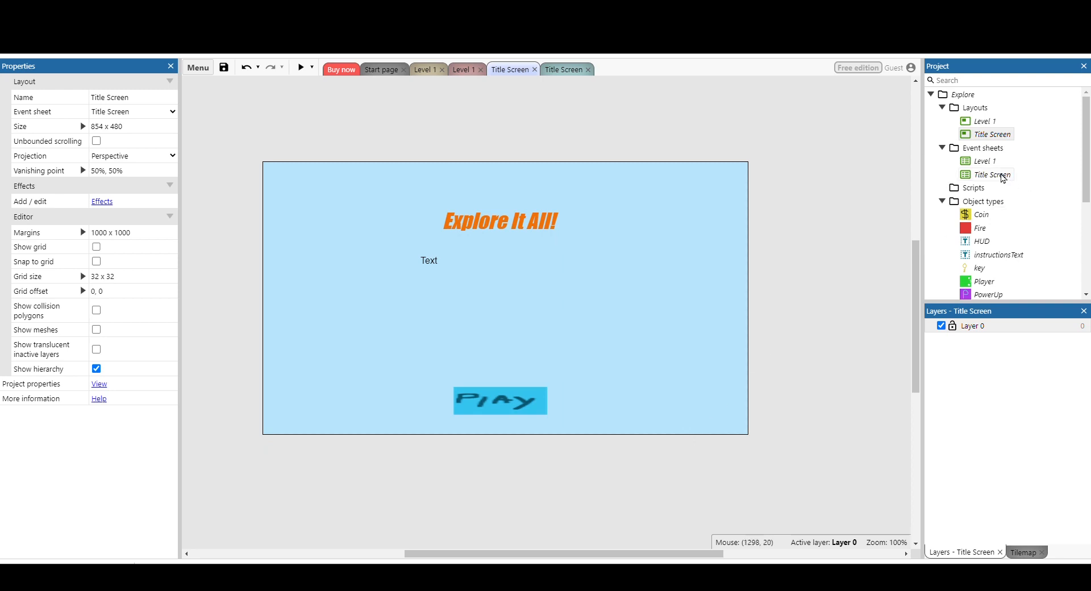
pyautogui.doubleClick(992, 175)
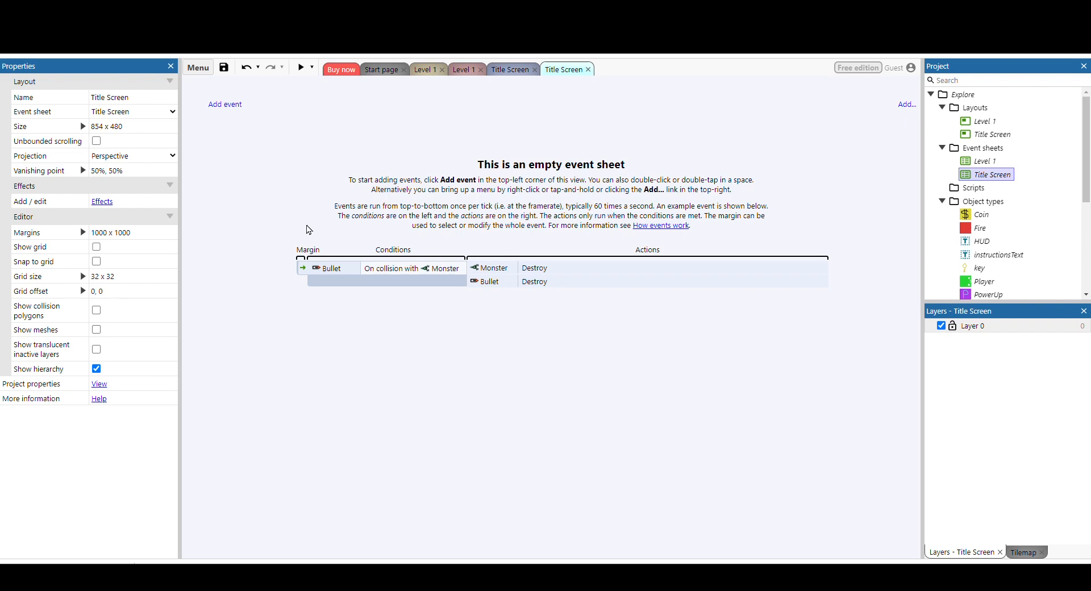
pyautogui.click(233, 108)
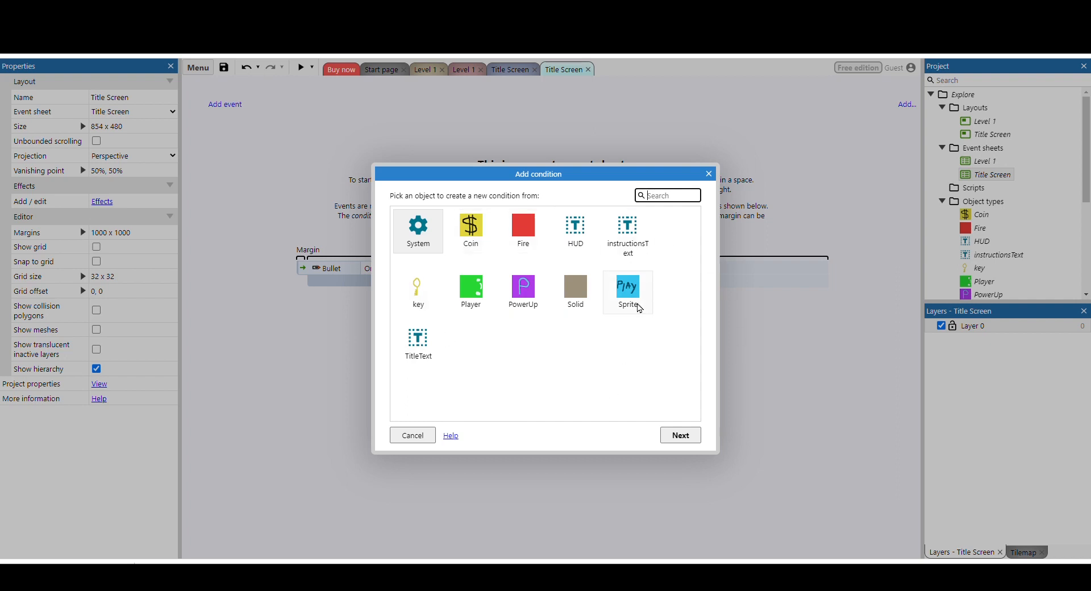
pyautogui.click(635, 292)
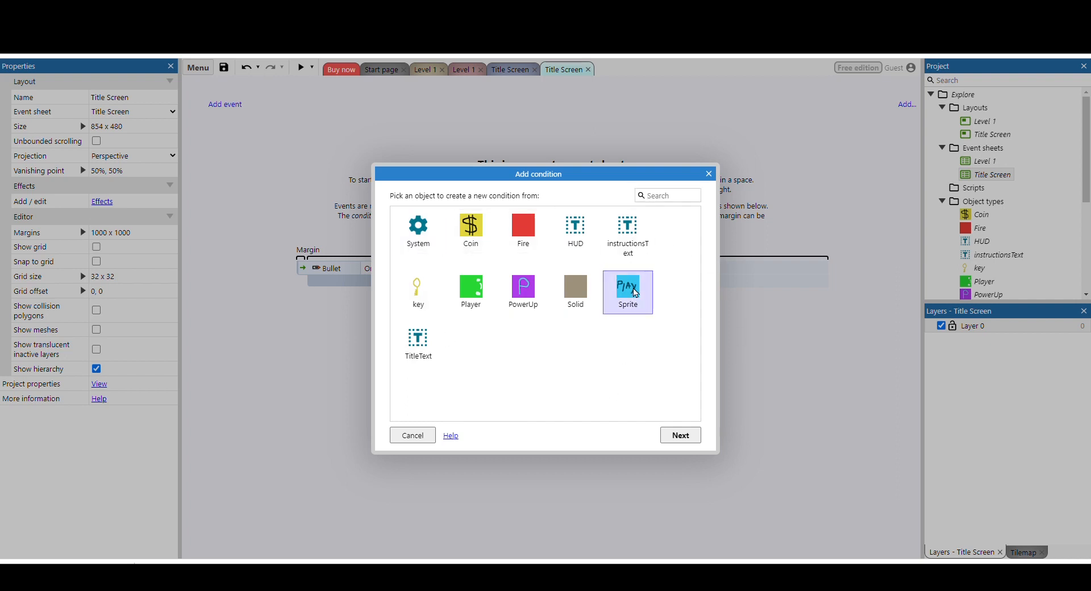
pyautogui.doubleClick(635, 293)
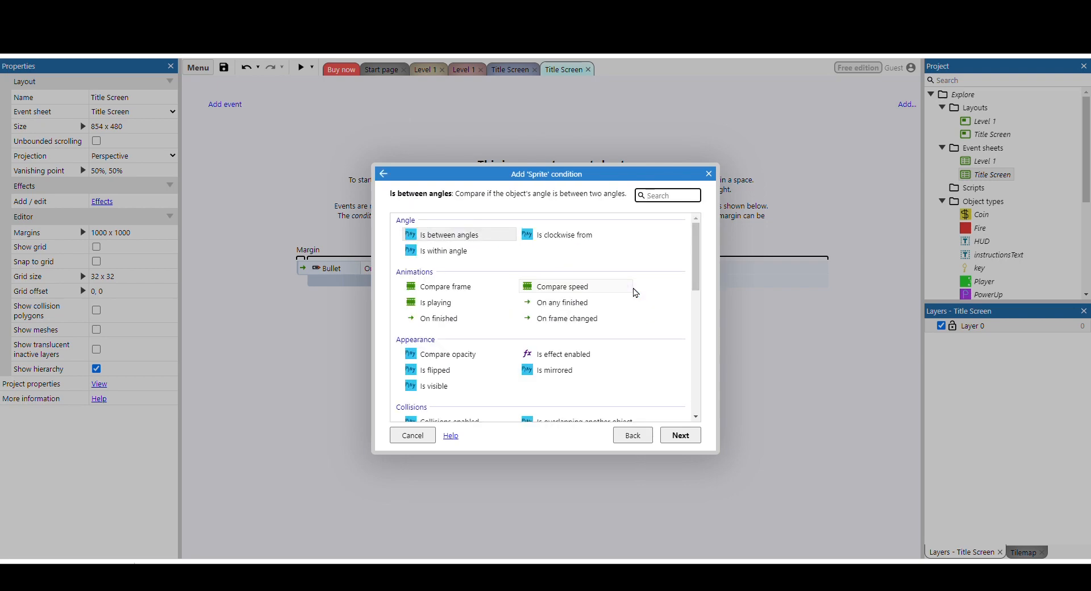
pyautogui.scroll(-3, 506, 283)
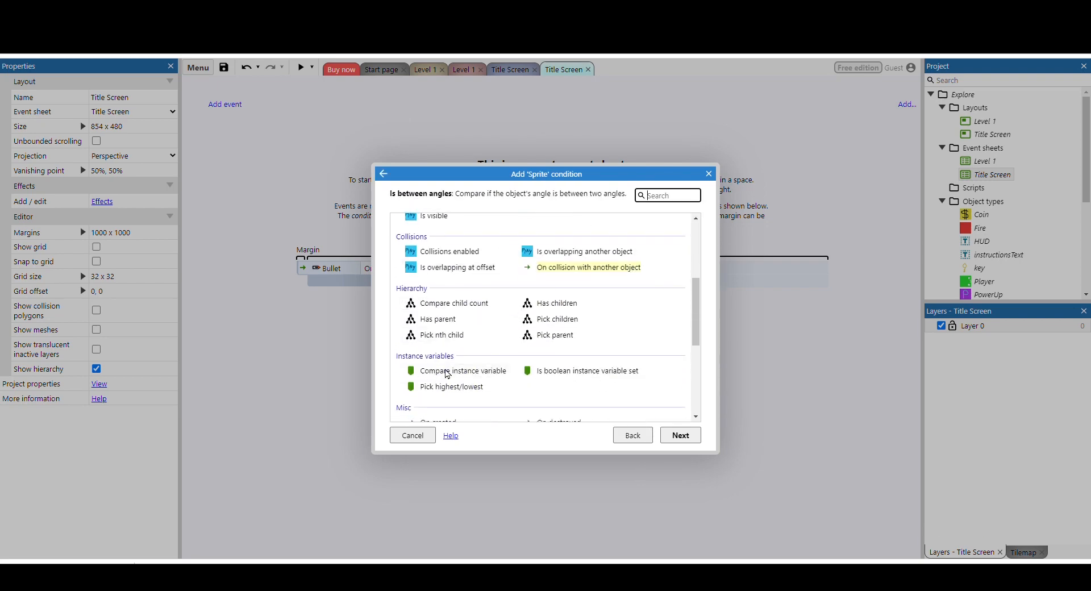
pyautogui.click(409, 436)
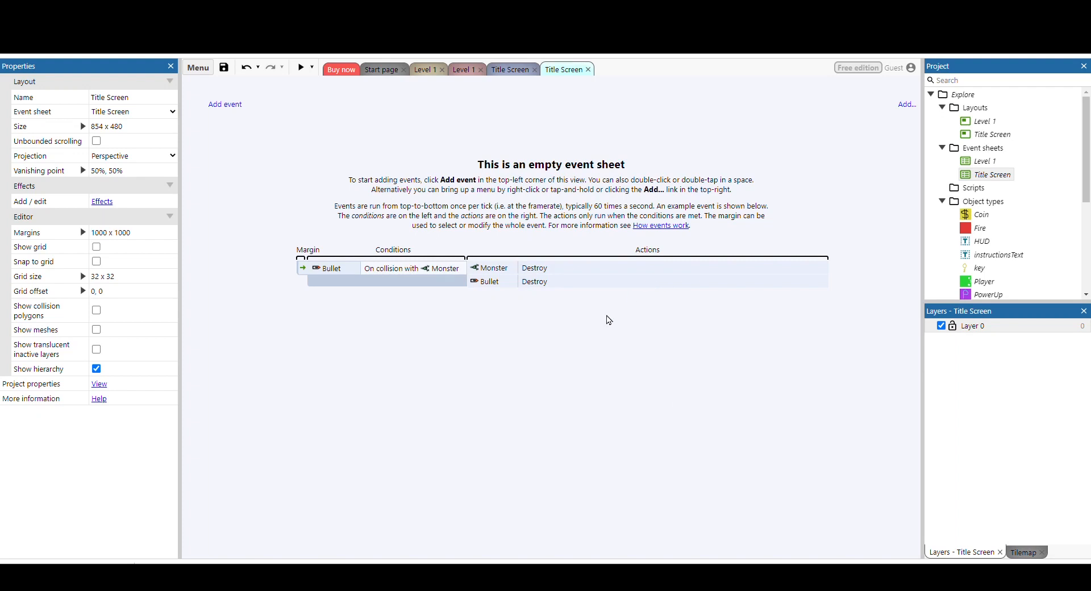
# Return to the Title Screen layout and add a Mouse input object to the project.
pyautogui.doubleClick(996, 136)
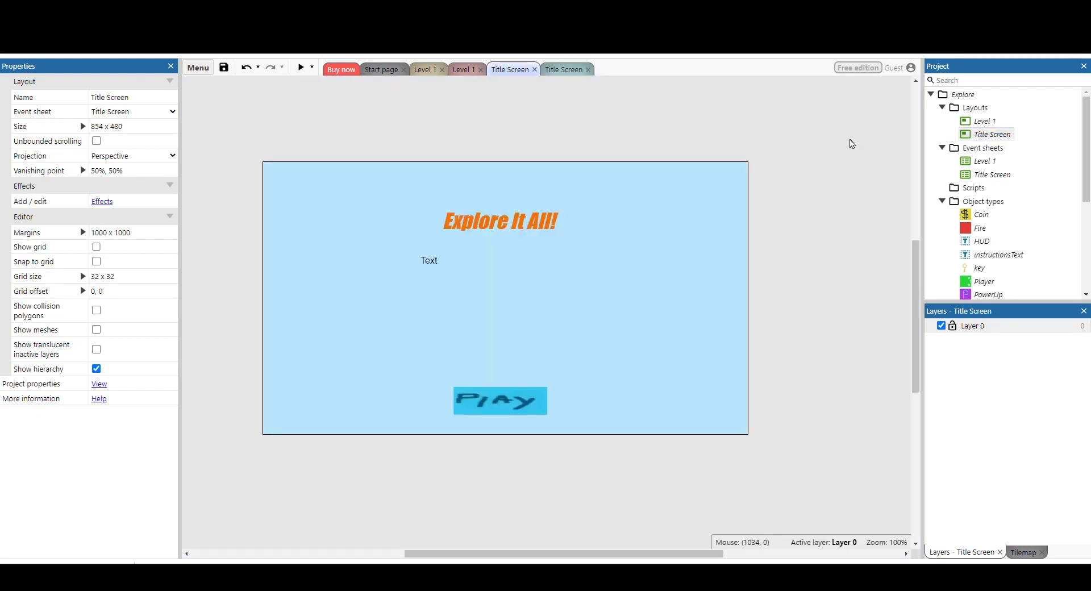
pyautogui.doubleClick(852, 175)
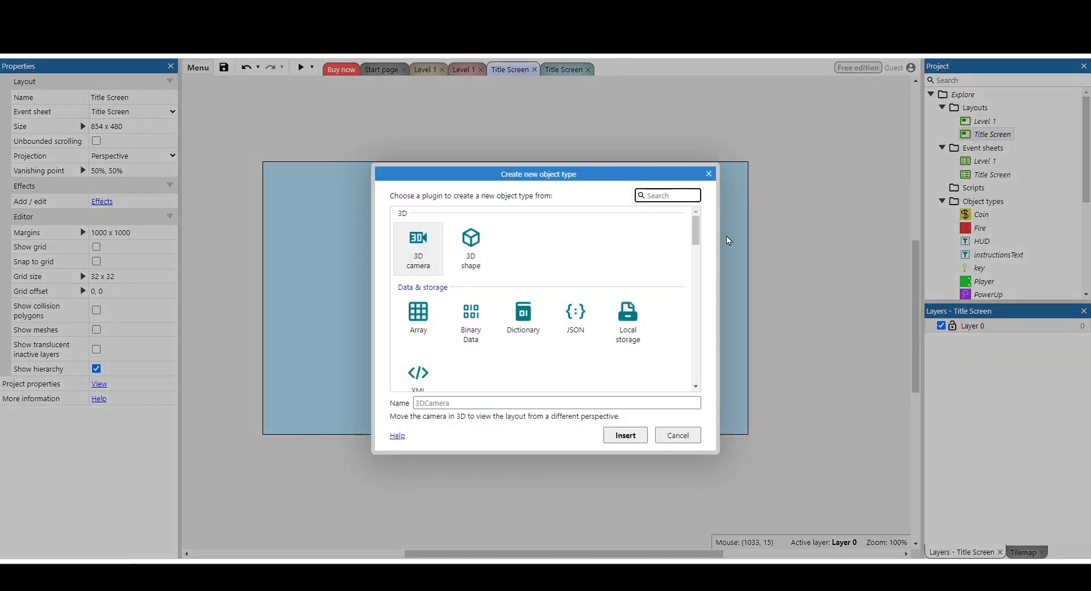
pyautogui.scroll(-6, 540, 292)
pyautogui.scroll(-3, 541, 292)
pyautogui.click(522, 326)
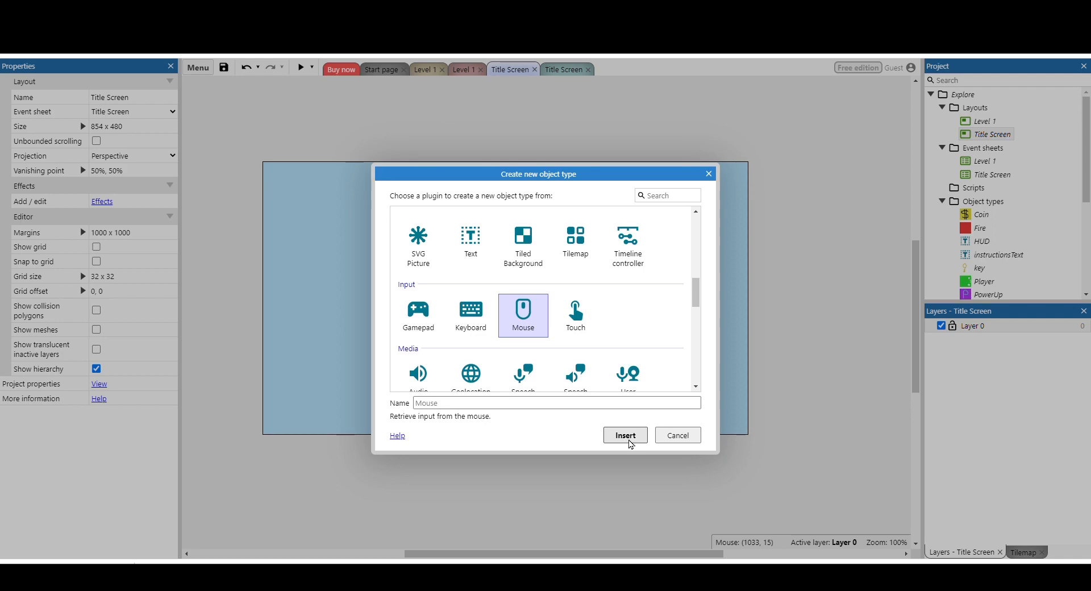
pyautogui.click(625, 435)
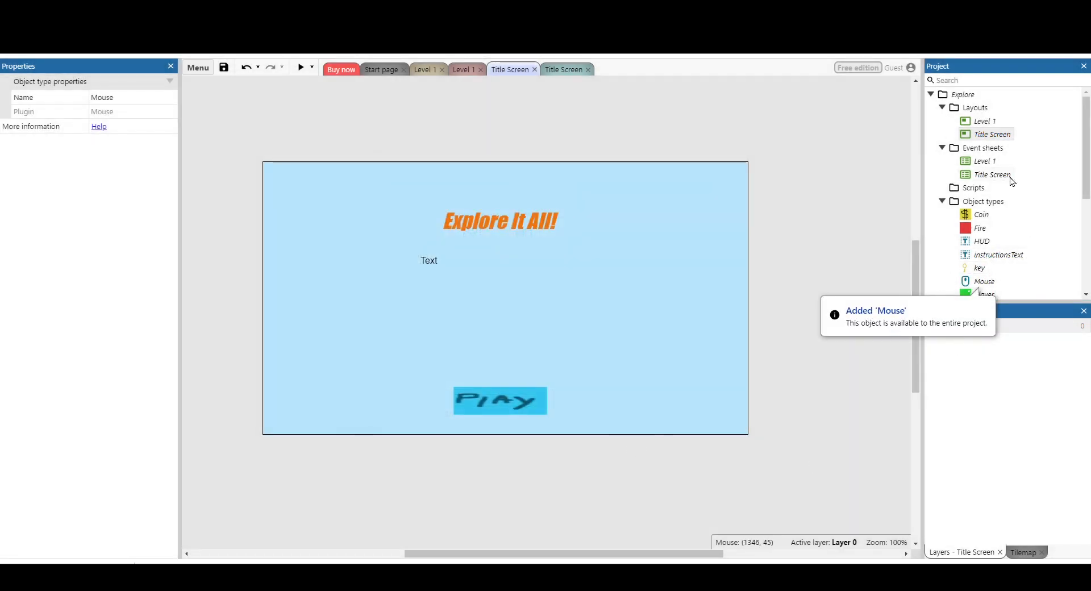
# Add an event to the Title Screen event sheet with Mouse's On object clicked condition, using Left, Clicked and the Play sprite.
pyautogui.doubleClick(1004, 175)
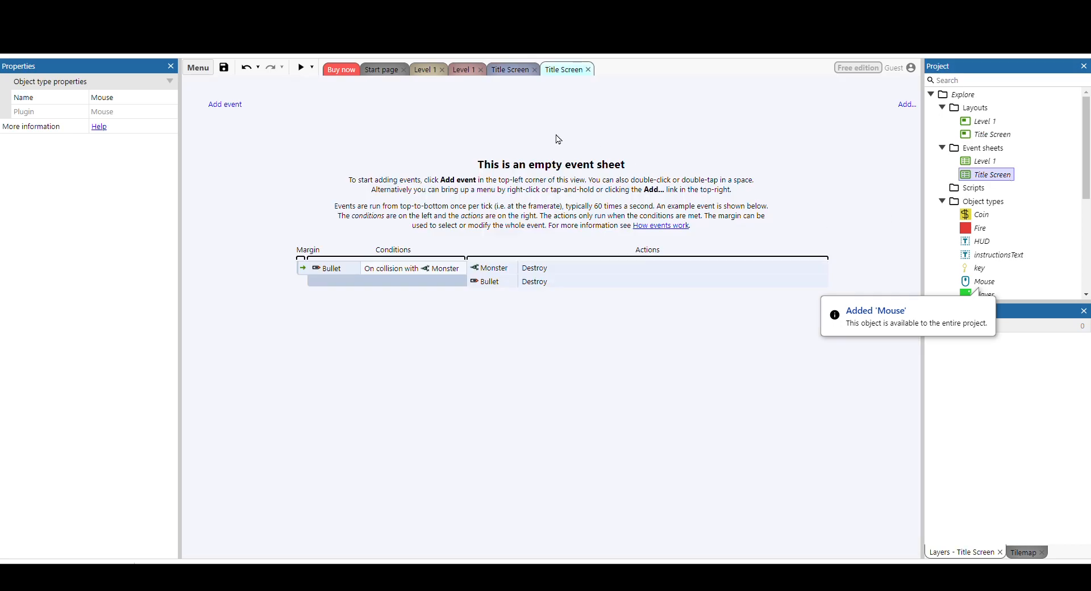
pyautogui.click(236, 107)
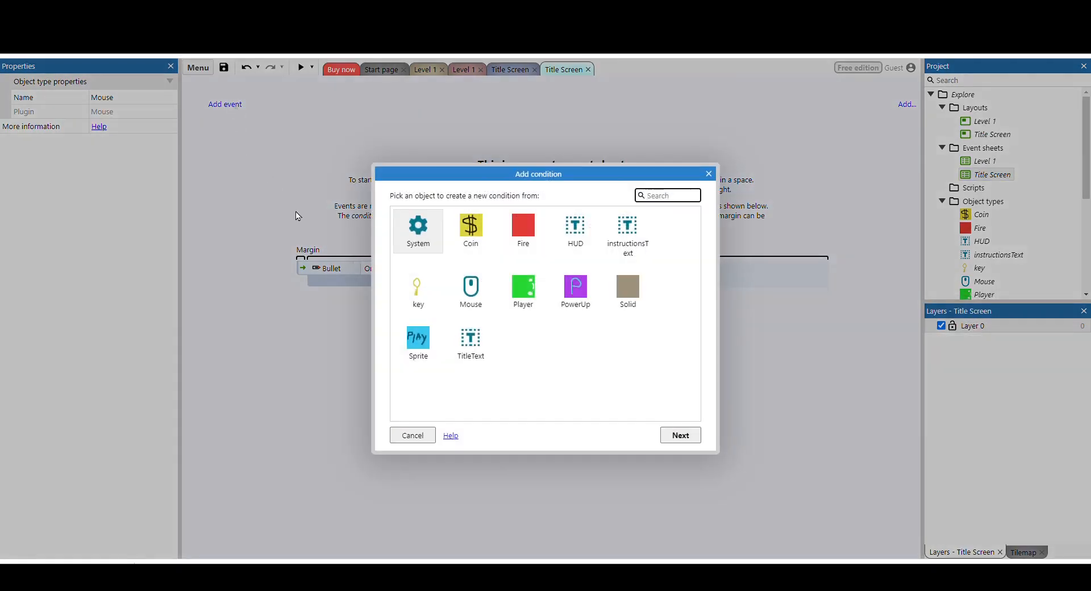
pyautogui.click(476, 296)
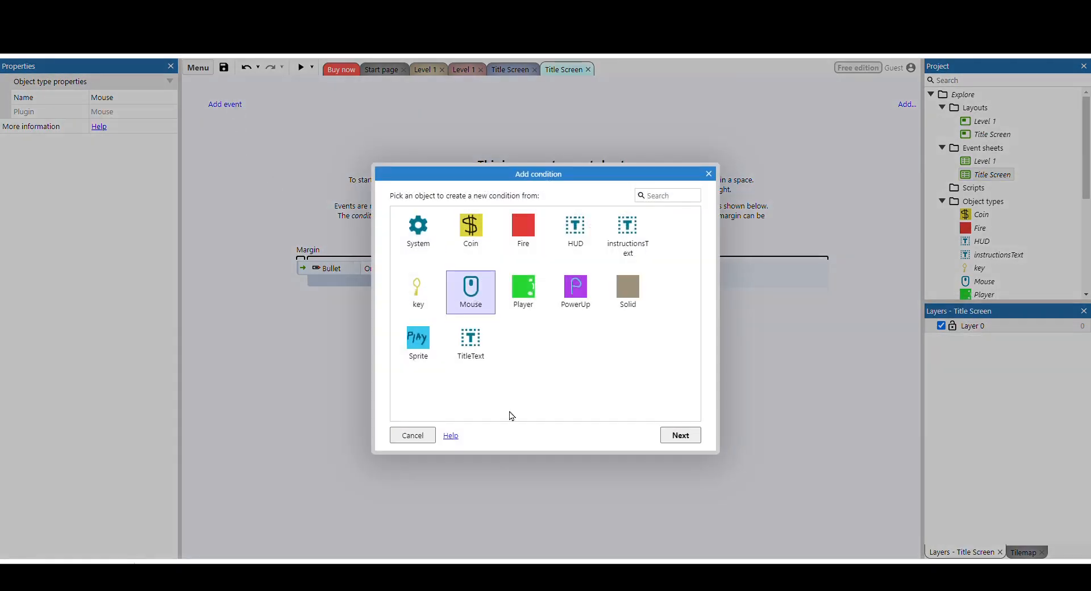
pyautogui.doubleClick(470, 297)
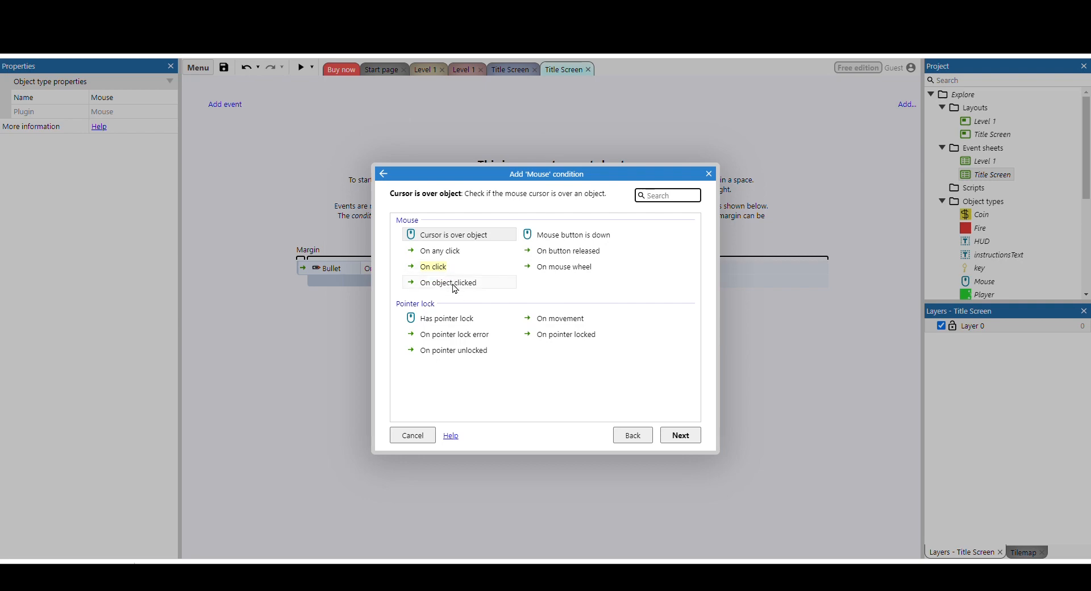
pyautogui.doubleClick(455, 283)
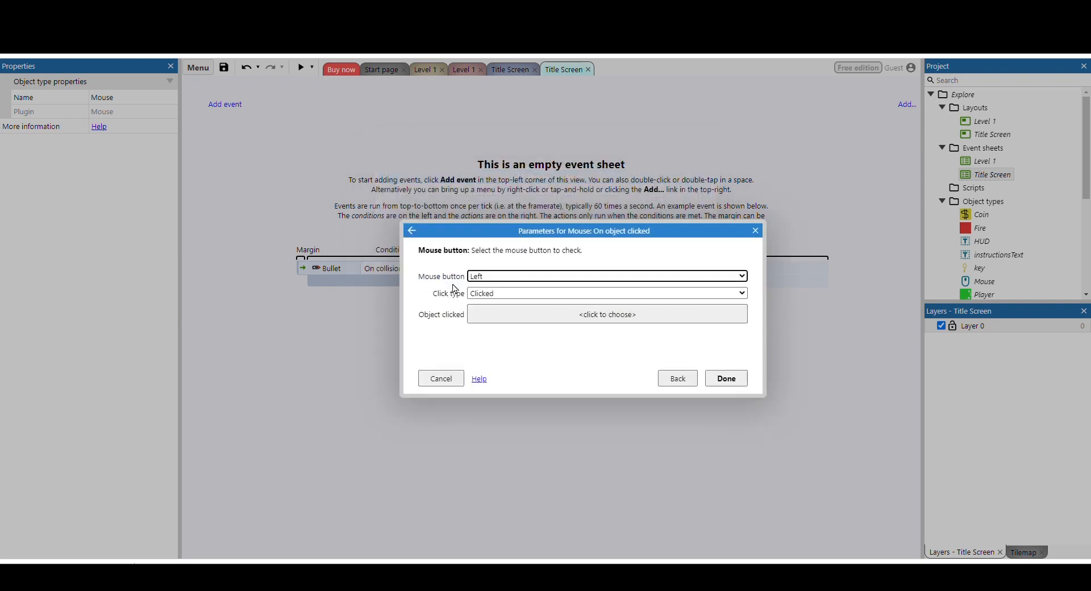
pyautogui.click(613, 320)
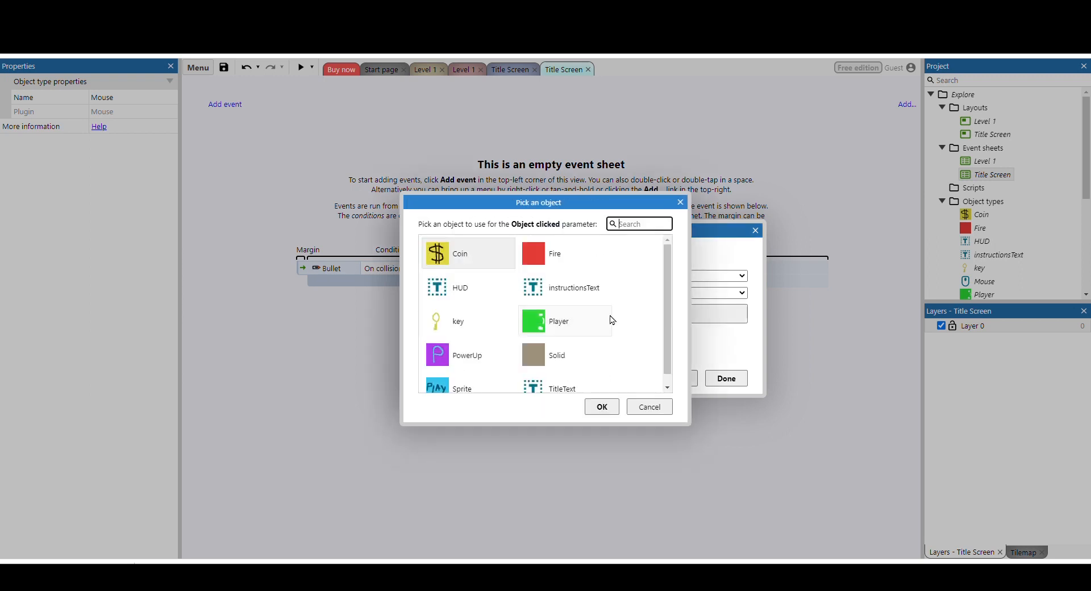
pyautogui.scroll(-1, 492, 289)
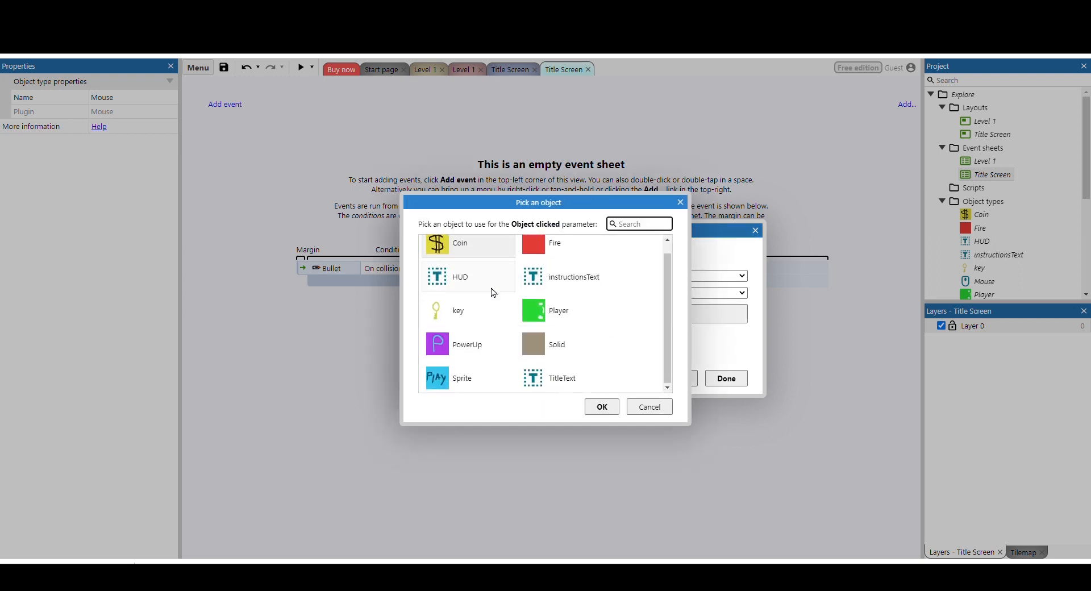
pyautogui.click(479, 385)
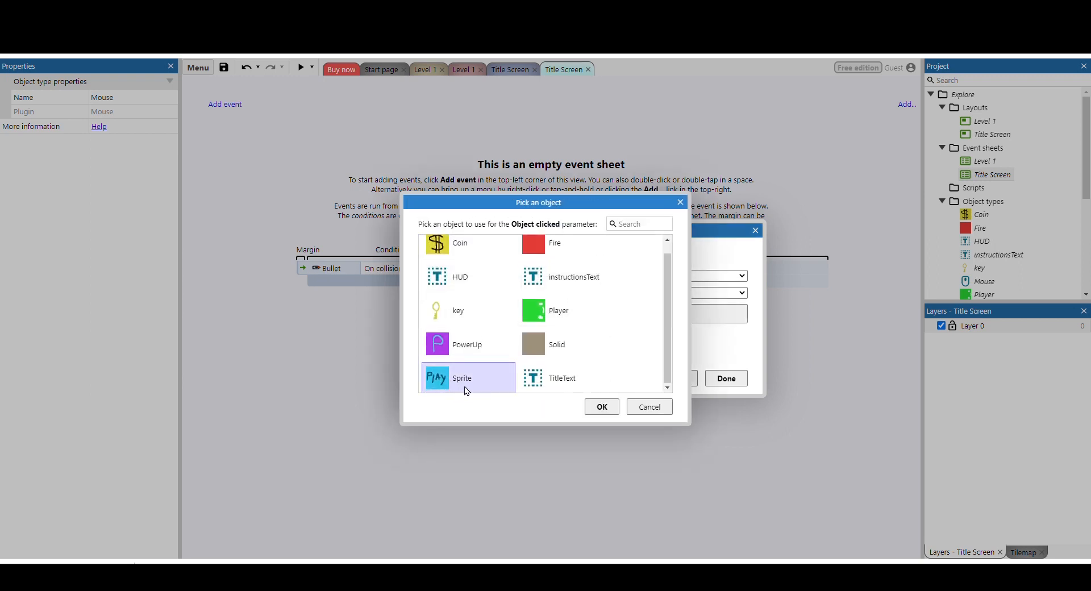
pyautogui.click(603, 407)
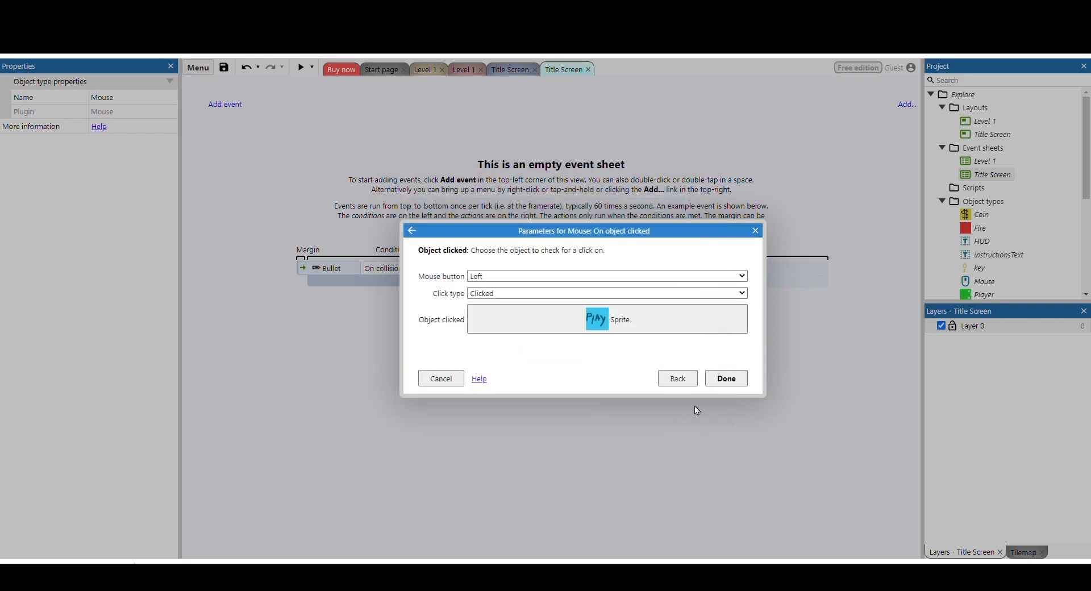
pyautogui.click(734, 386)
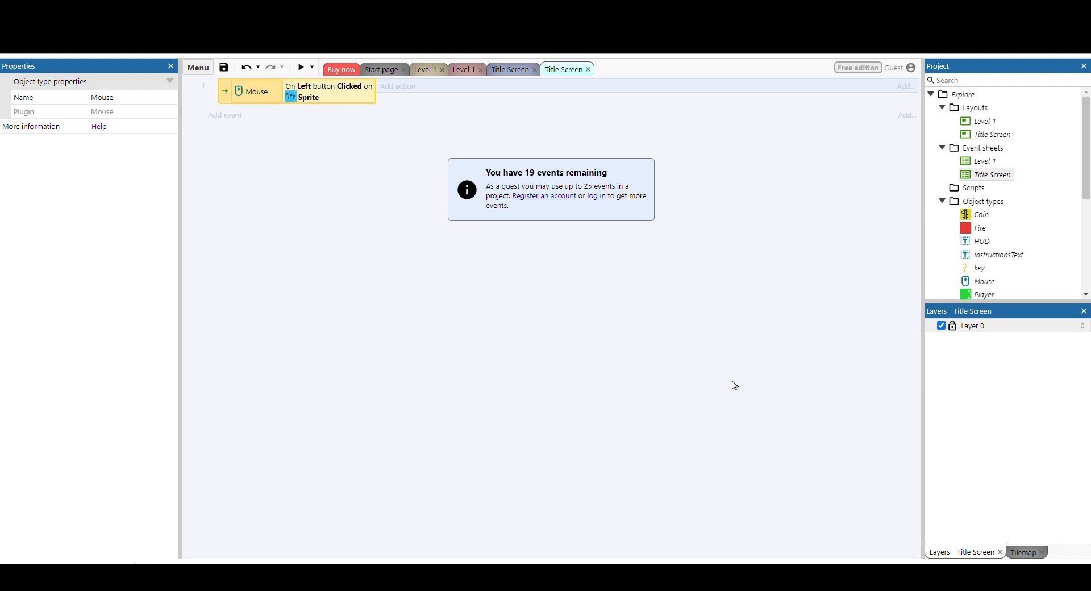
# Give the Play sprite's mouse event a System action that goes to the Level 1 layout.
pyautogui.click(404, 88)
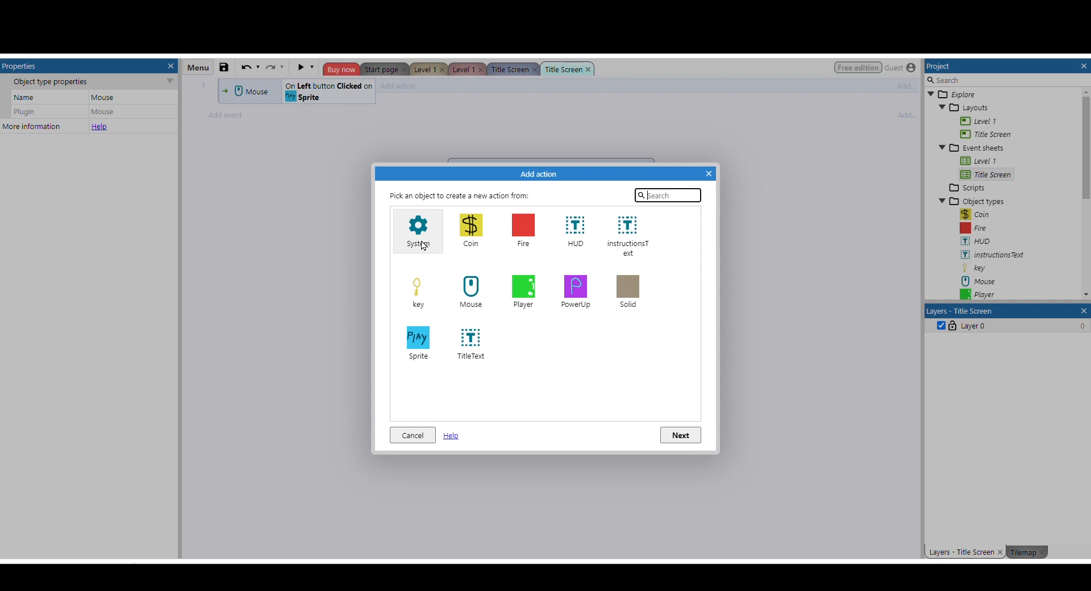
pyautogui.doubleClick(419, 230)
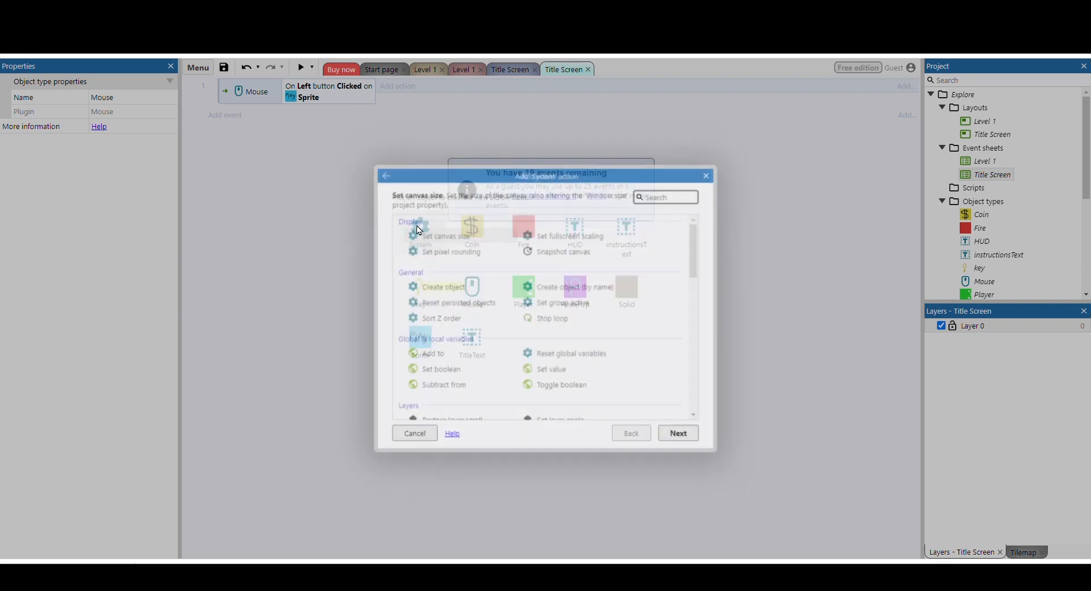
pyautogui.scroll(-3, 490, 295)
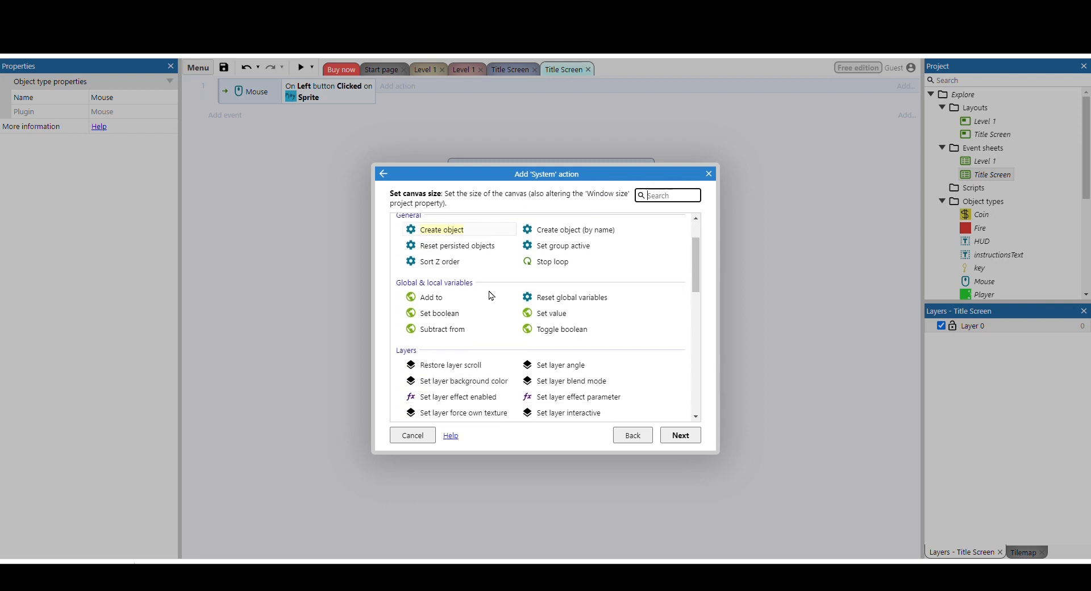
pyautogui.scroll(-2, 490, 295)
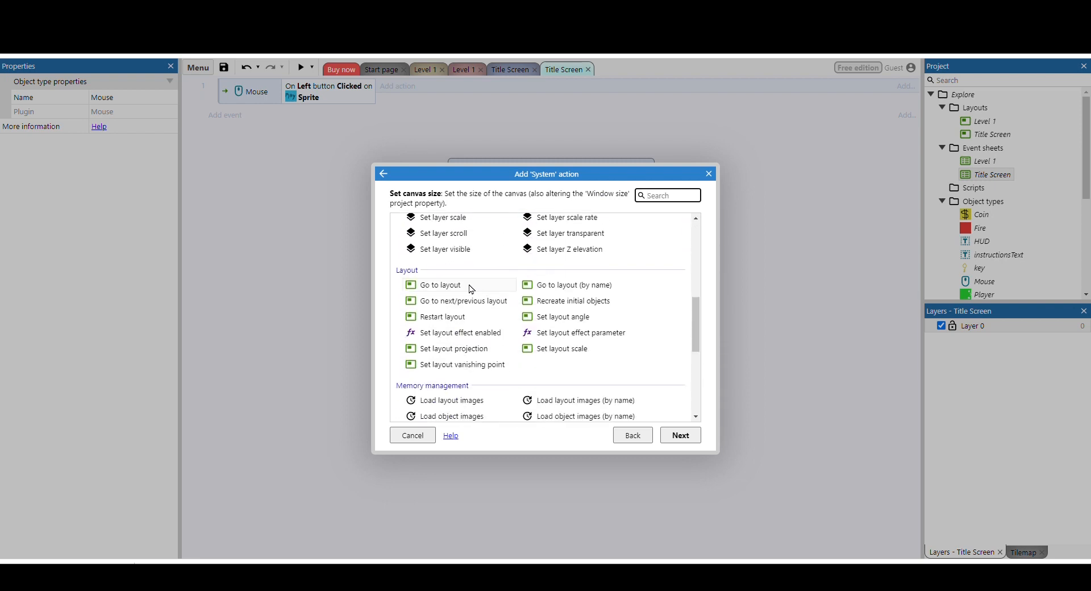
pyautogui.click(471, 287)
pyautogui.doubleClick(471, 287)
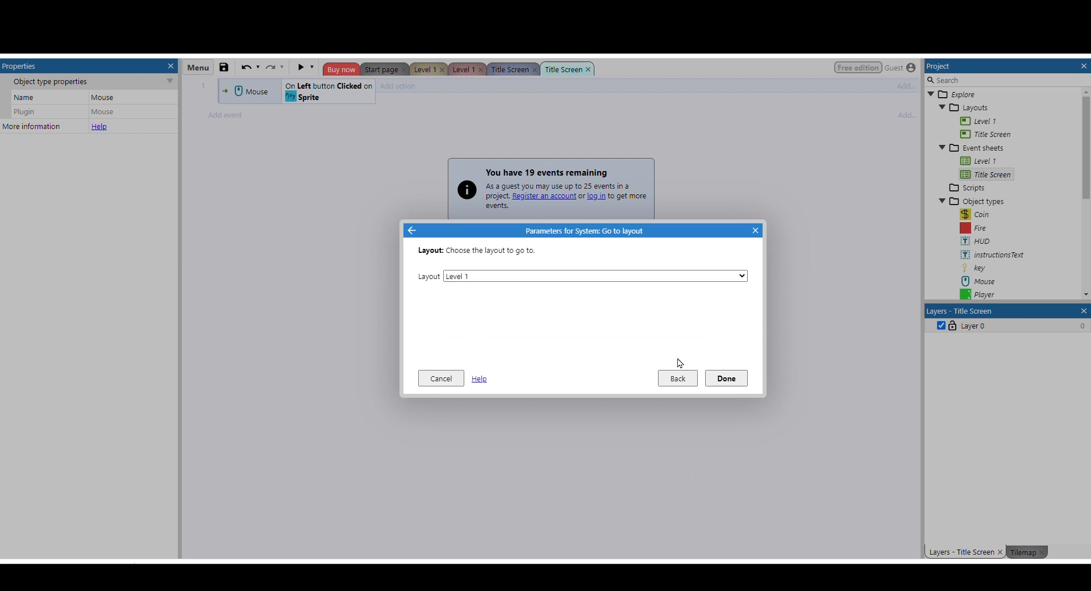
pyautogui.click(727, 378)
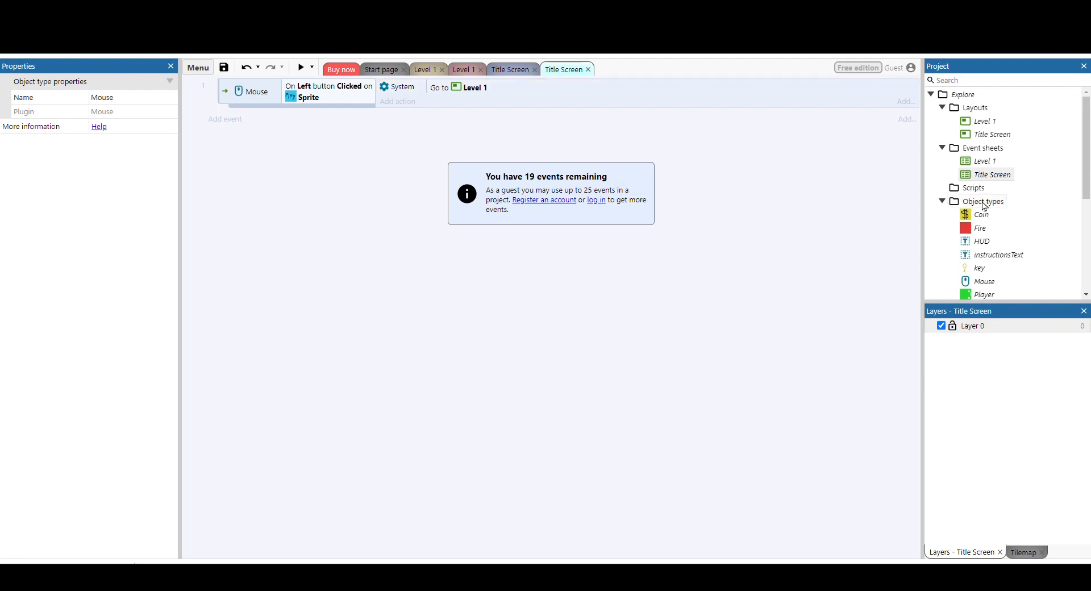
# Rename the Play sprite's object type as playButton.
pyautogui.scroll(-3, 985, 203)
pyautogui.rightClick(984, 222)
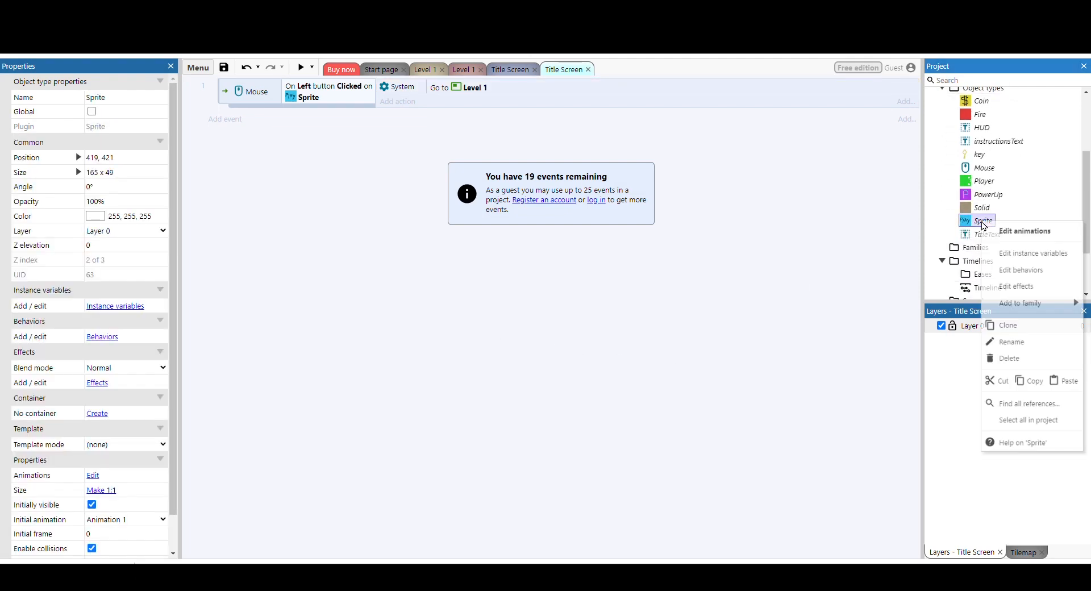
pyautogui.click(1023, 347)
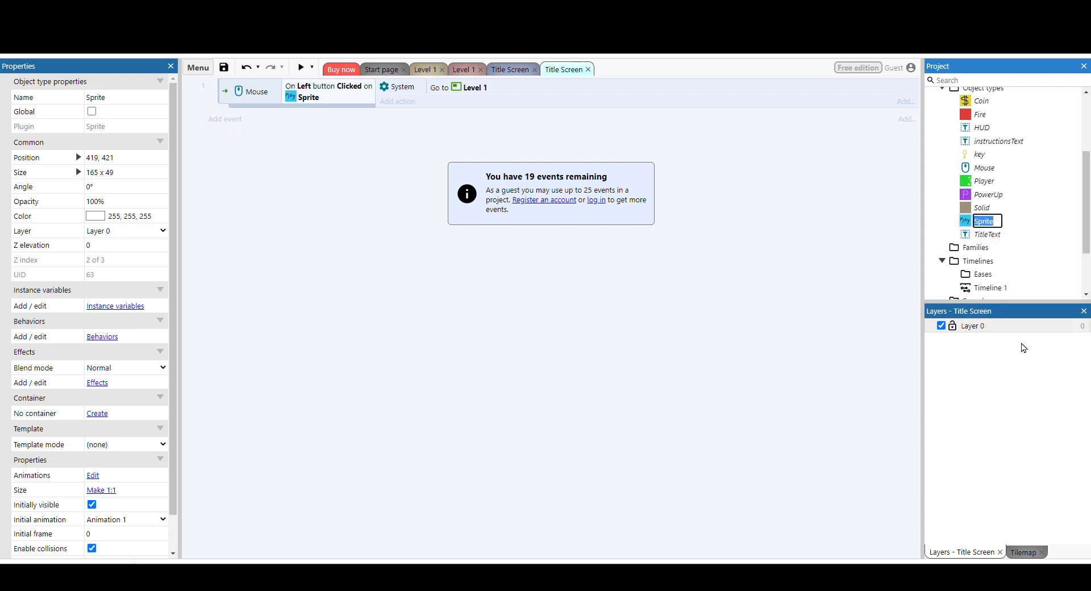
pyautogui.write('playButton')
pyautogui.press('Return')
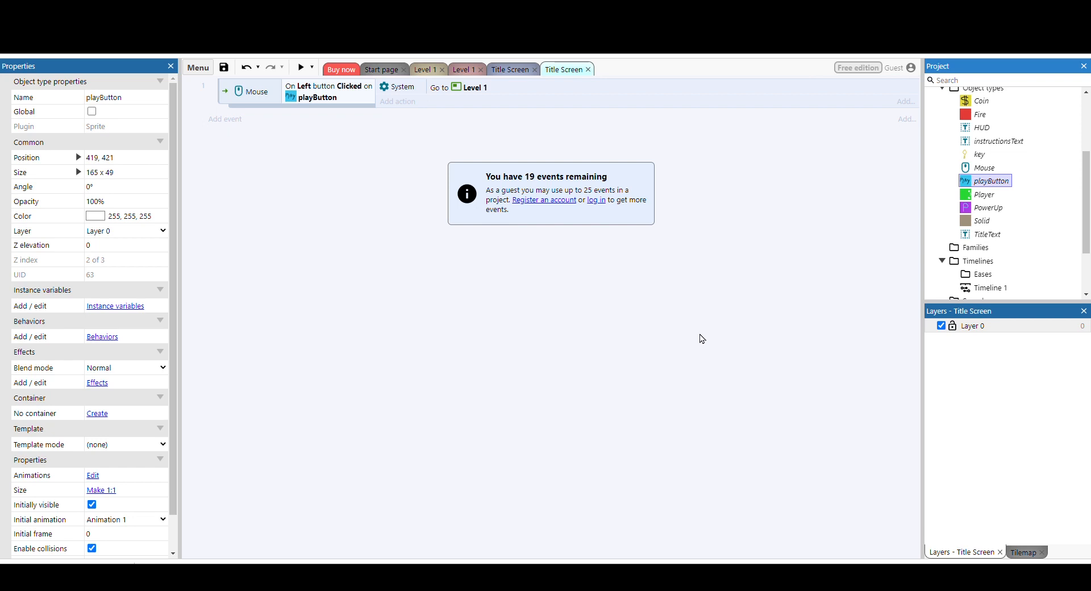
pyautogui.click(701, 336)
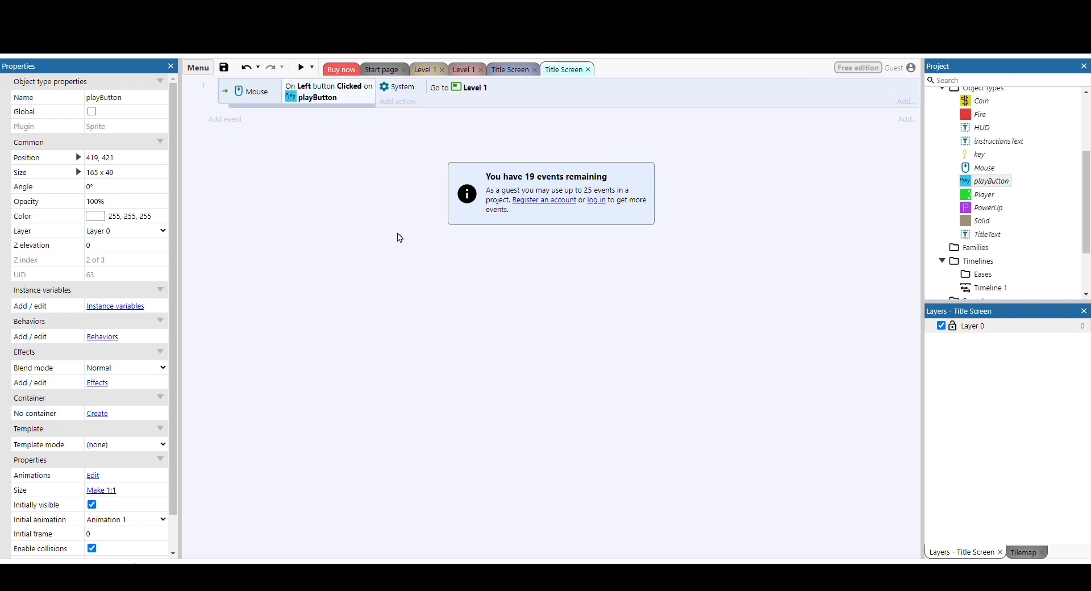
# Add an event to the Title Screen event sheet with System's On start of layout condition.
pyautogui.click(232, 120)
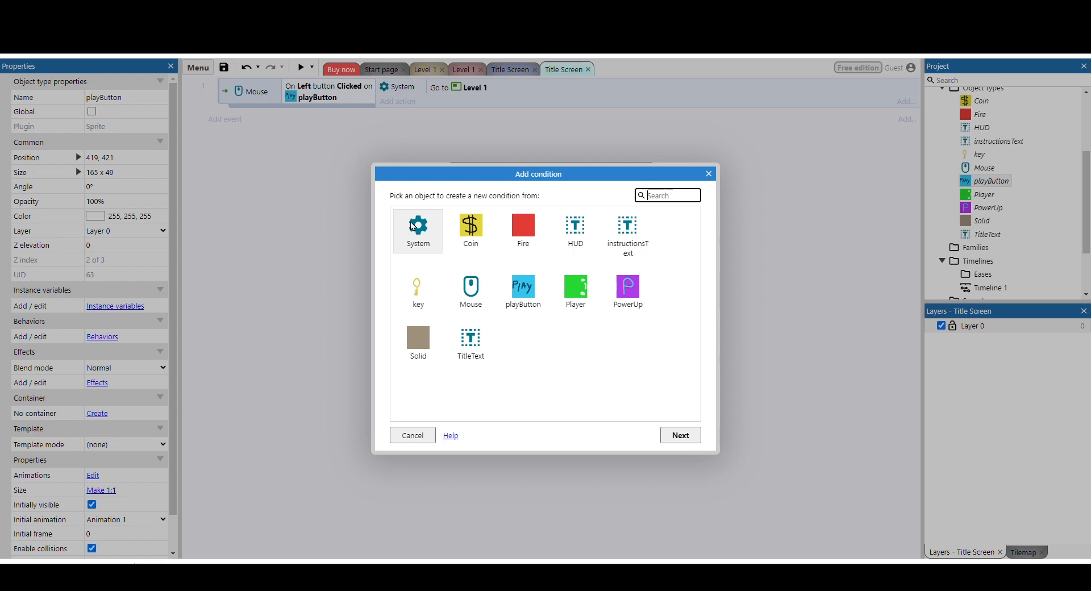
pyautogui.doubleClick(413, 227)
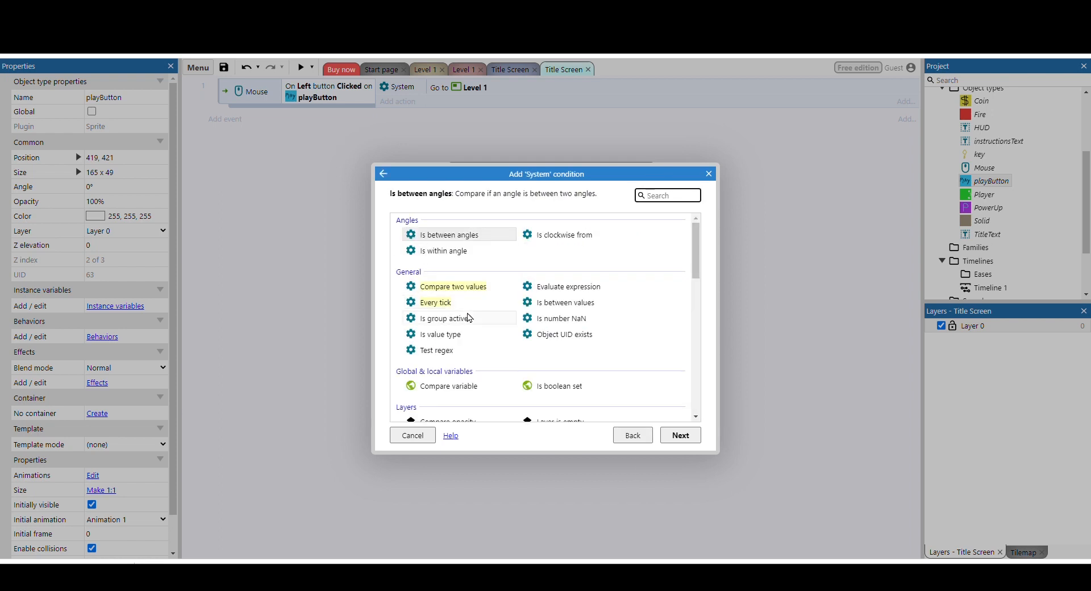
pyautogui.scroll(-10, 469, 318)
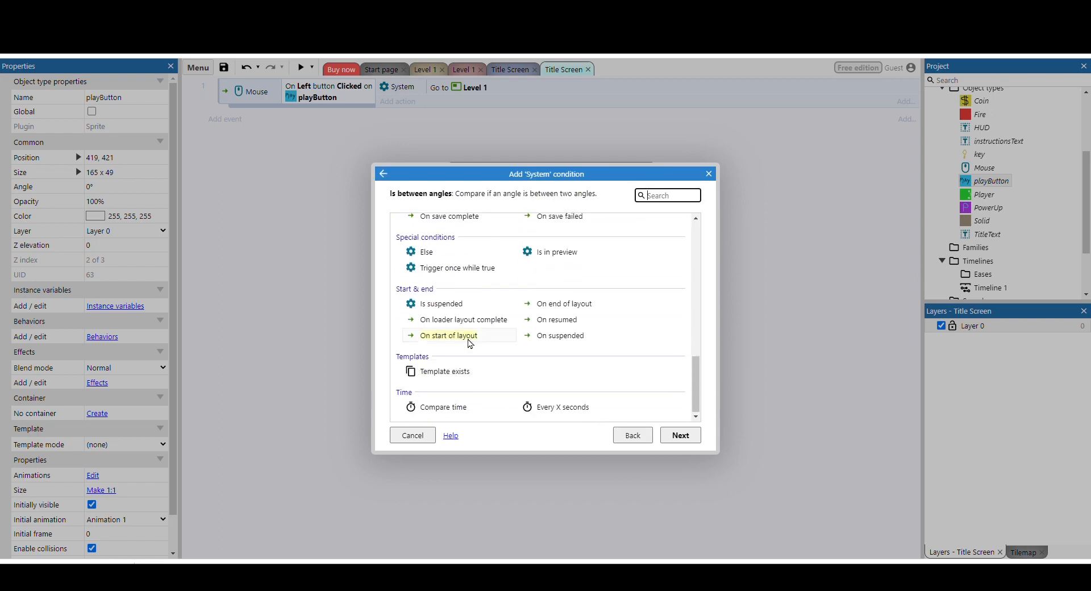
pyautogui.click(470, 343)
pyautogui.click(695, 435)
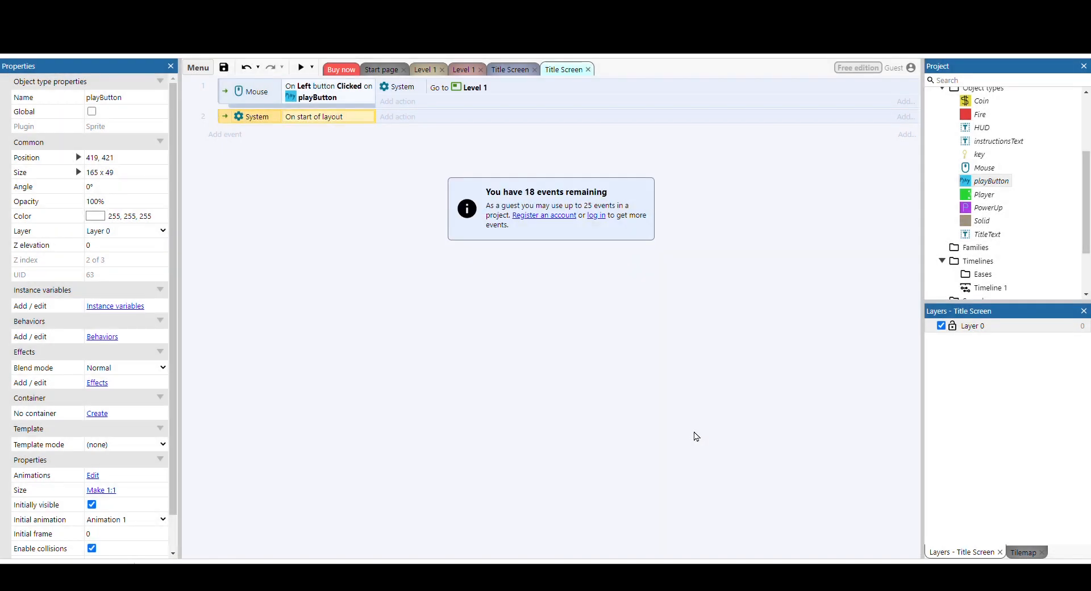
# Start a Set text action for instructionsText on the start-of-layout event and enlarge its parameters dialog.
pyautogui.click(398, 116)
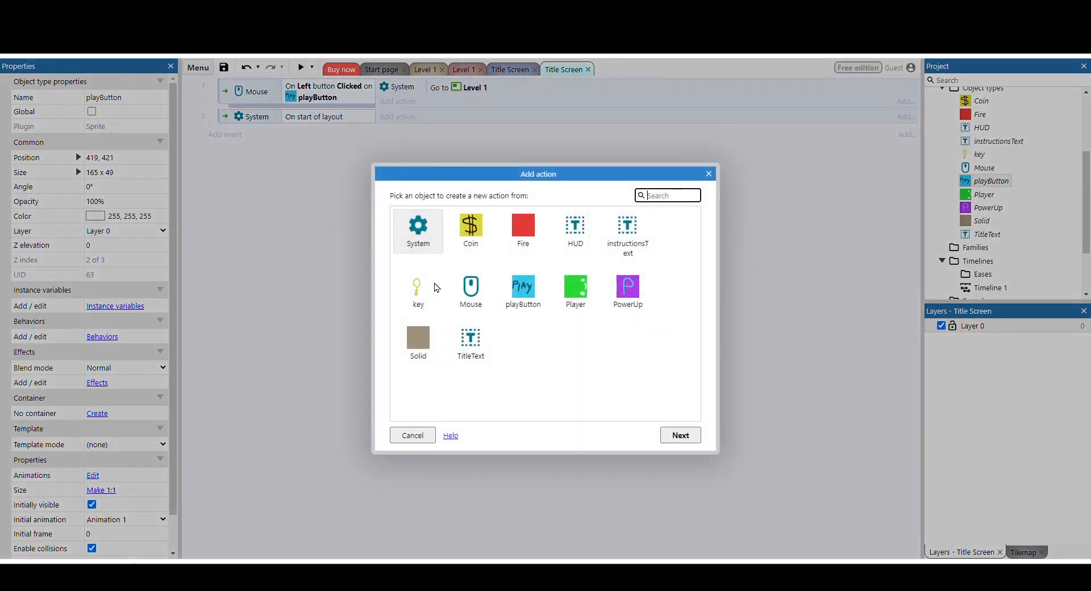
pyautogui.doubleClick(635, 238)
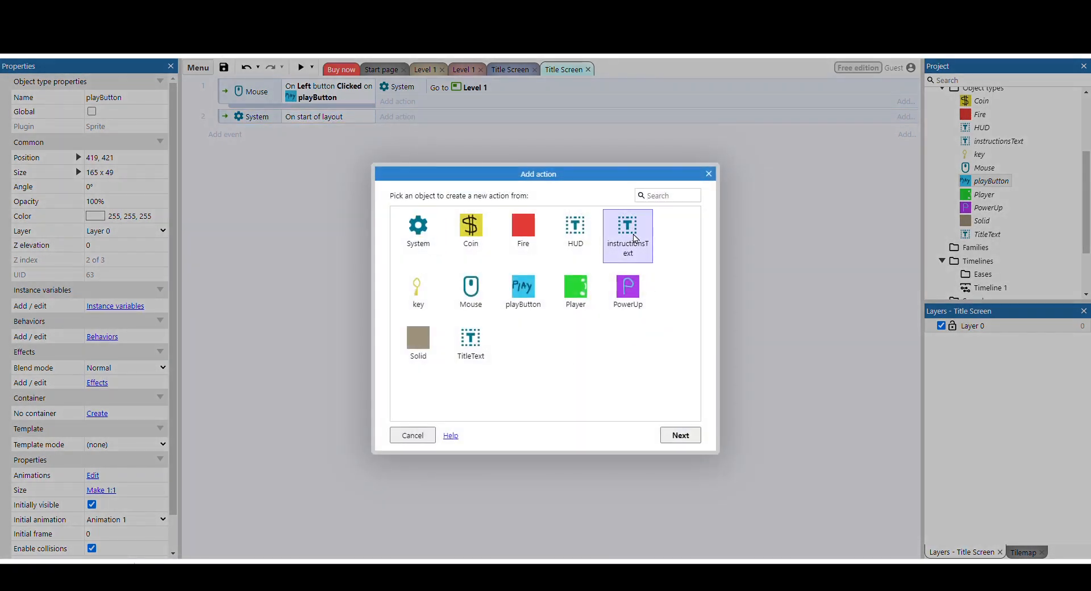
pyautogui.scroll(-5, 472, 287)
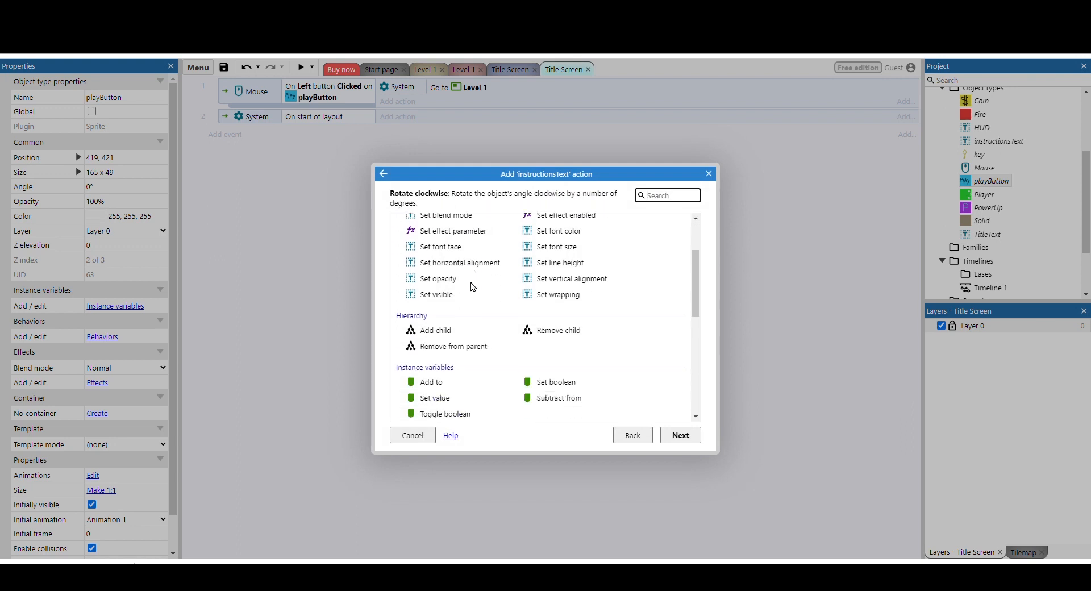
pyautogui.doubleClick(449, 347)
pyautogui.click(482, 283)
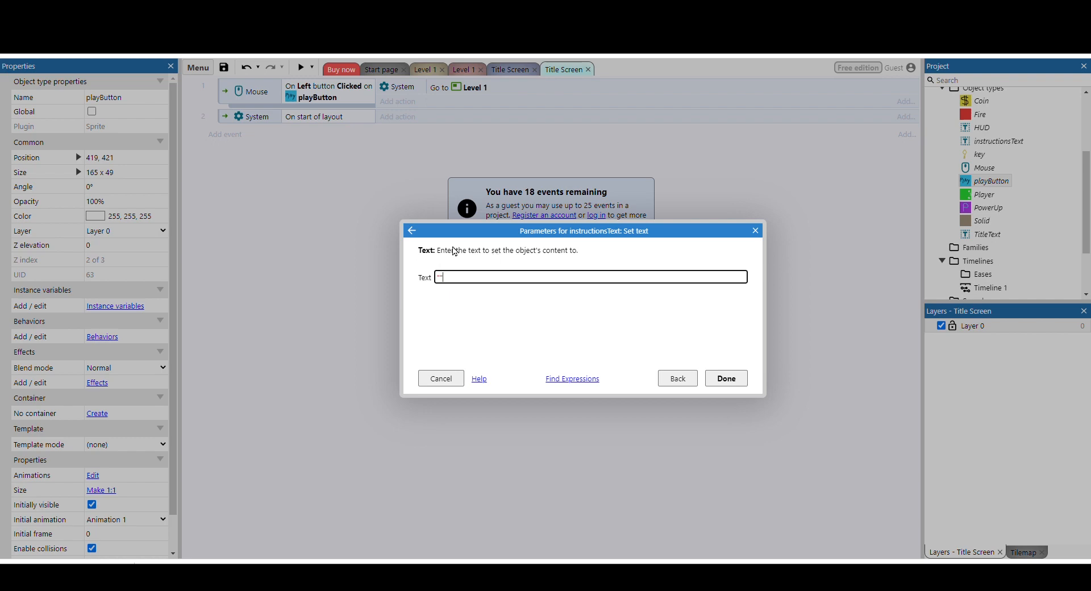
pyautogui.moveTo(766, 401); pyautogui.dragTo(796, 450)
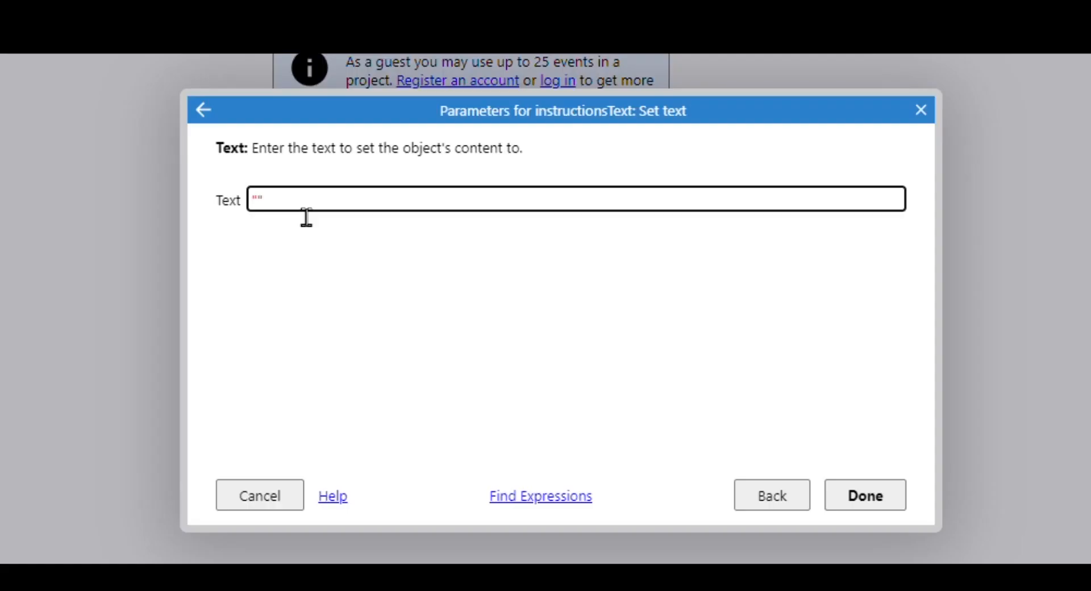
# Replace the empty text parameter with the expression "How to play" & newline &.
pyautogui.press('BackSpace')
pyautogui.press('BackSpace')
pyautogui.write('"How to P')
pyautogui.press('BackSpace')
pyautogui.write('play" &')
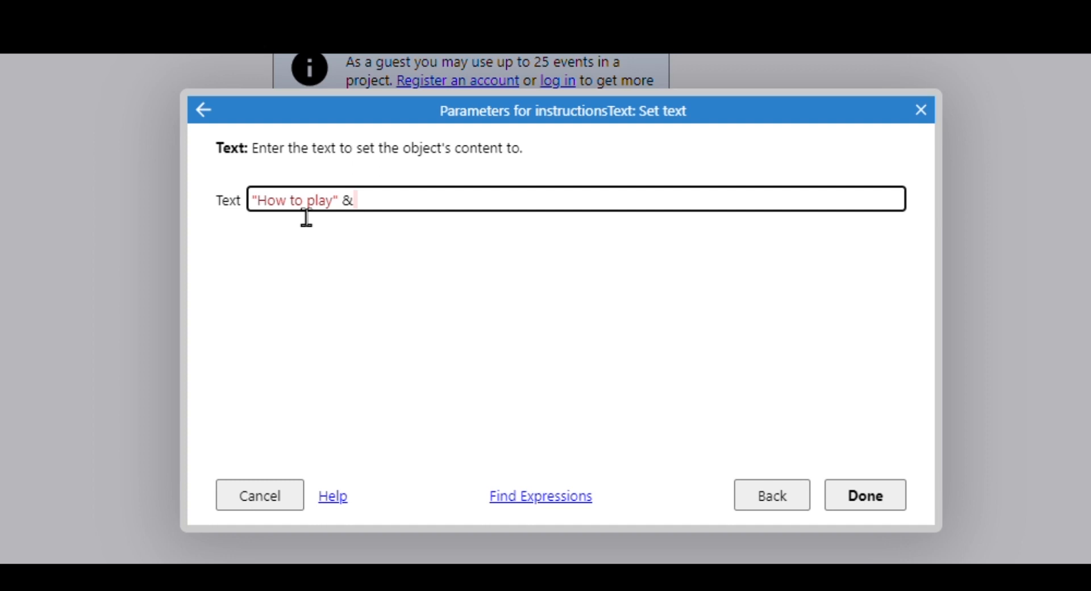
pyautogui.write(' newline')
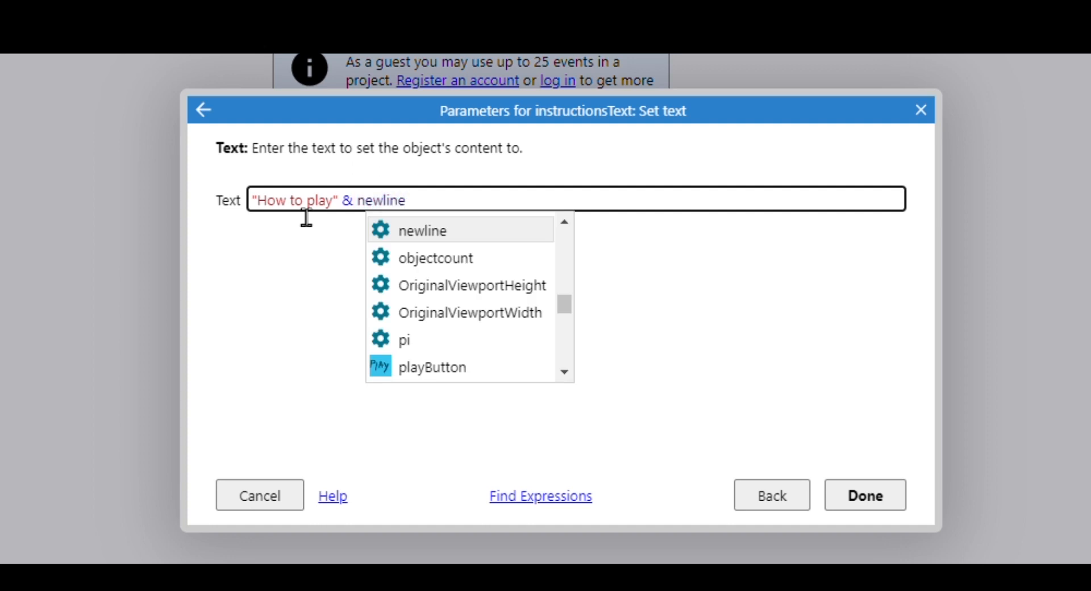
pyautogui.write('& ')
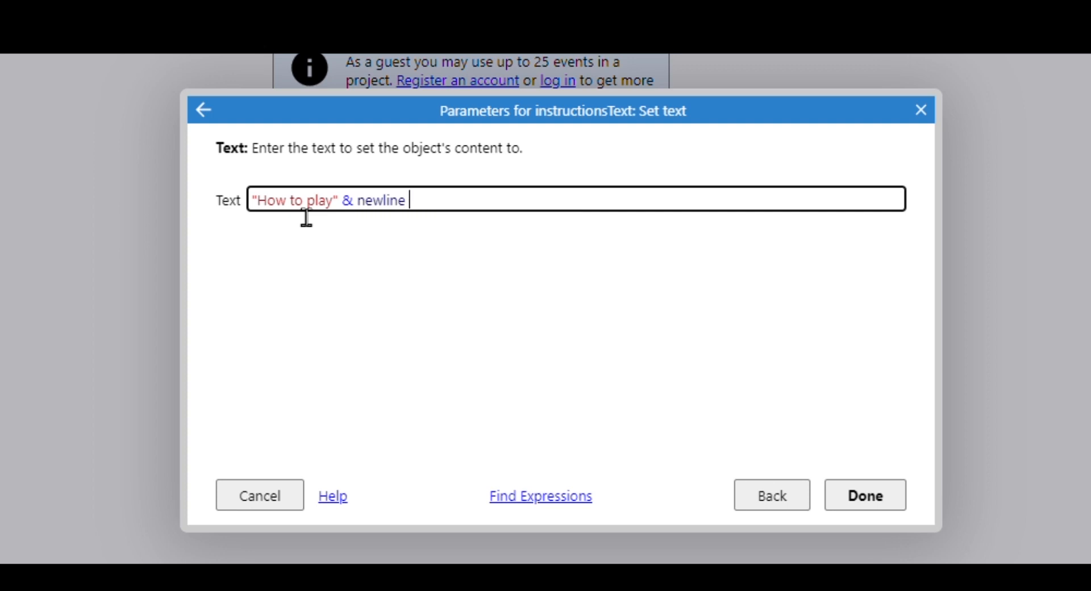
pyautogui.write('"')
pyautogui.write('Use the key')
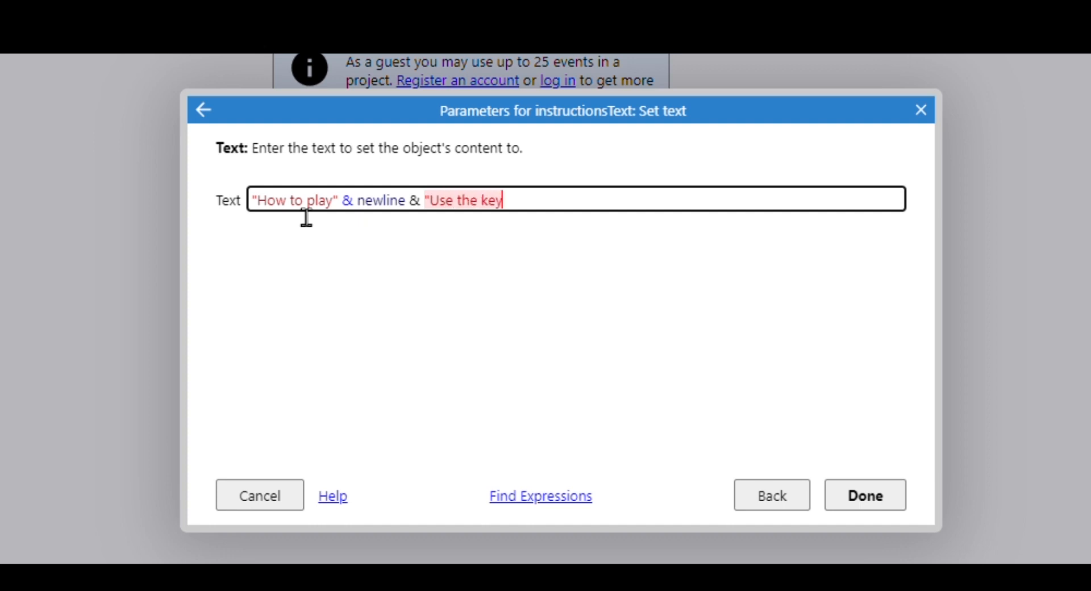
pyautogui.write('board arrows ')
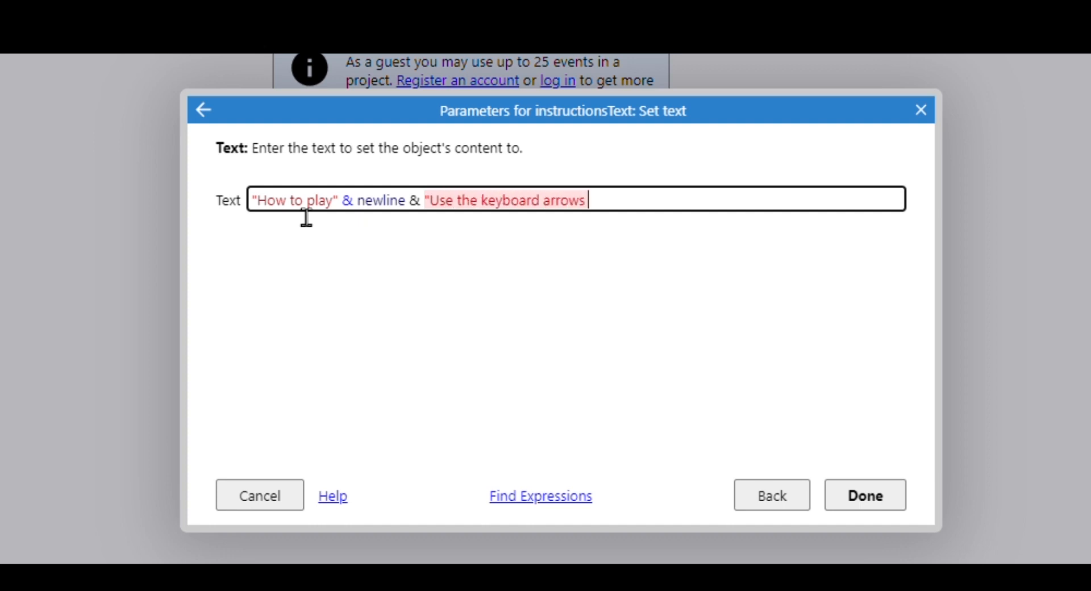
pyautogui.write('to move')
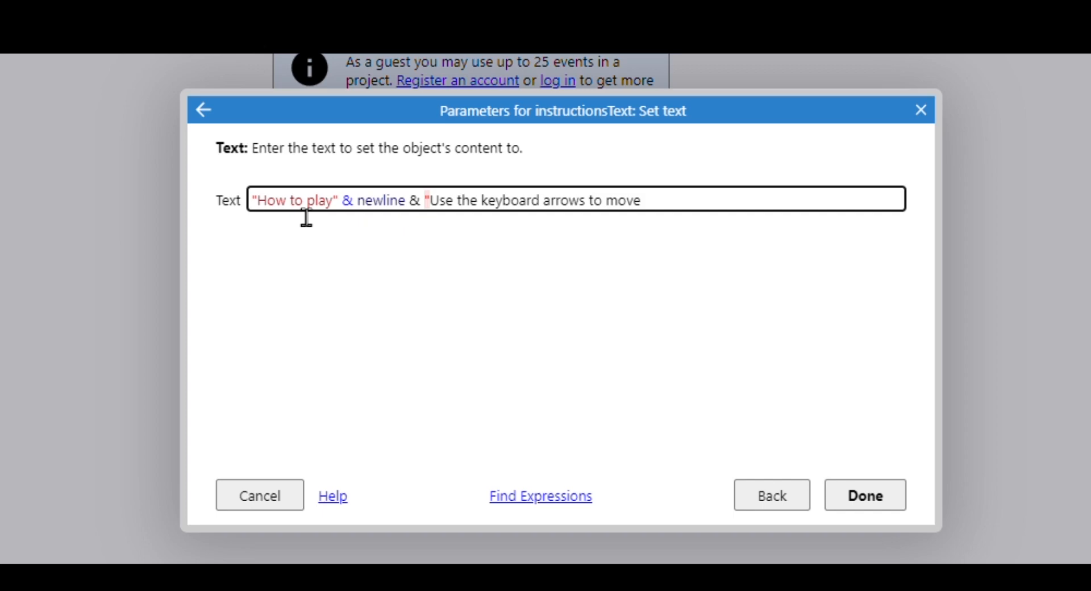
pyautogui.write('" &')
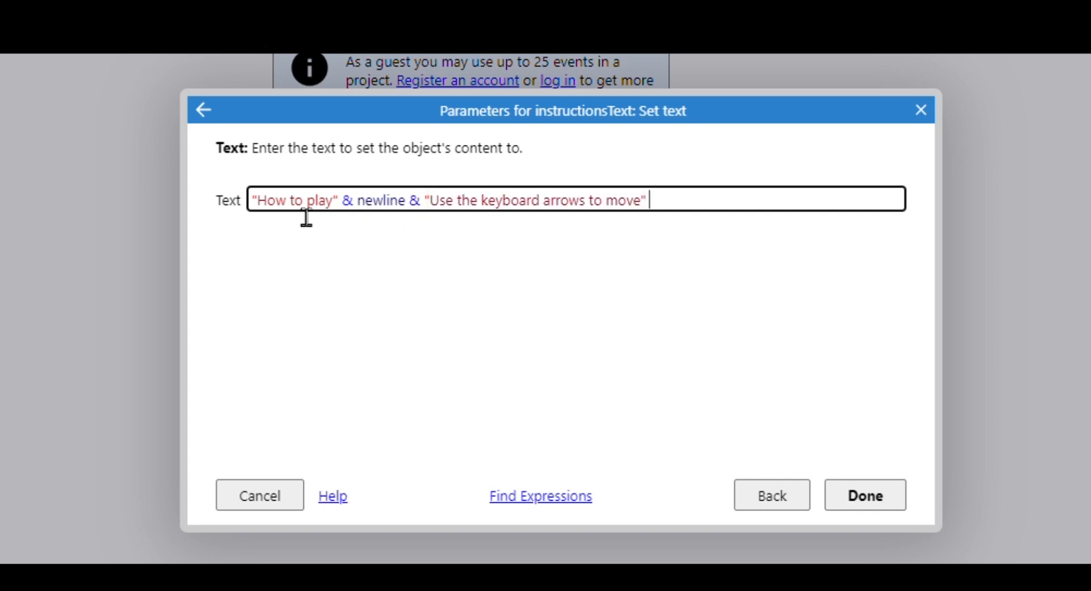
pyautogui.write(' newline')
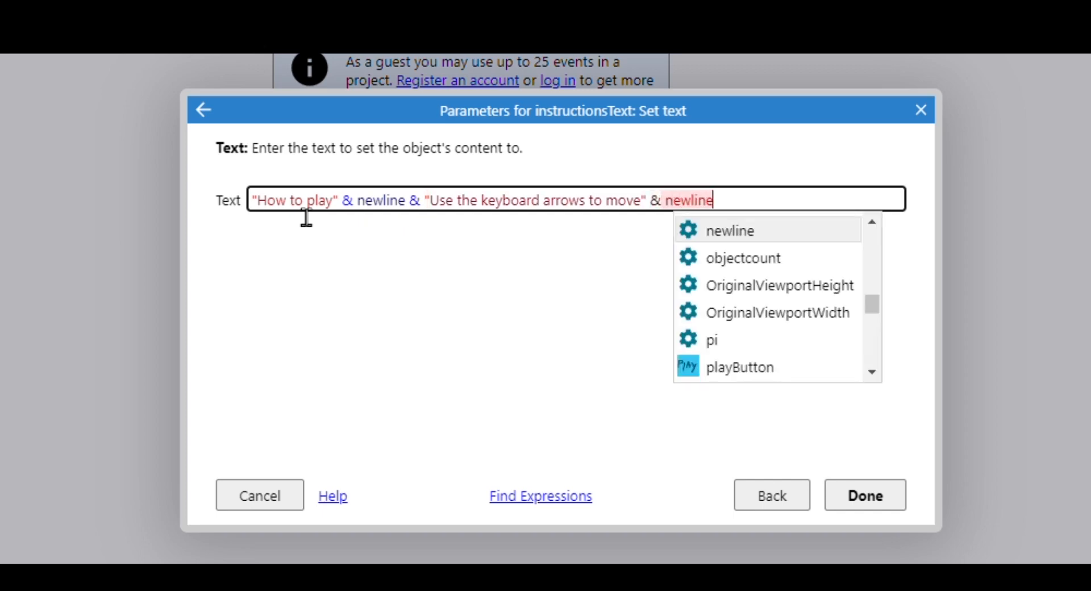
pyautogui.write(' &')
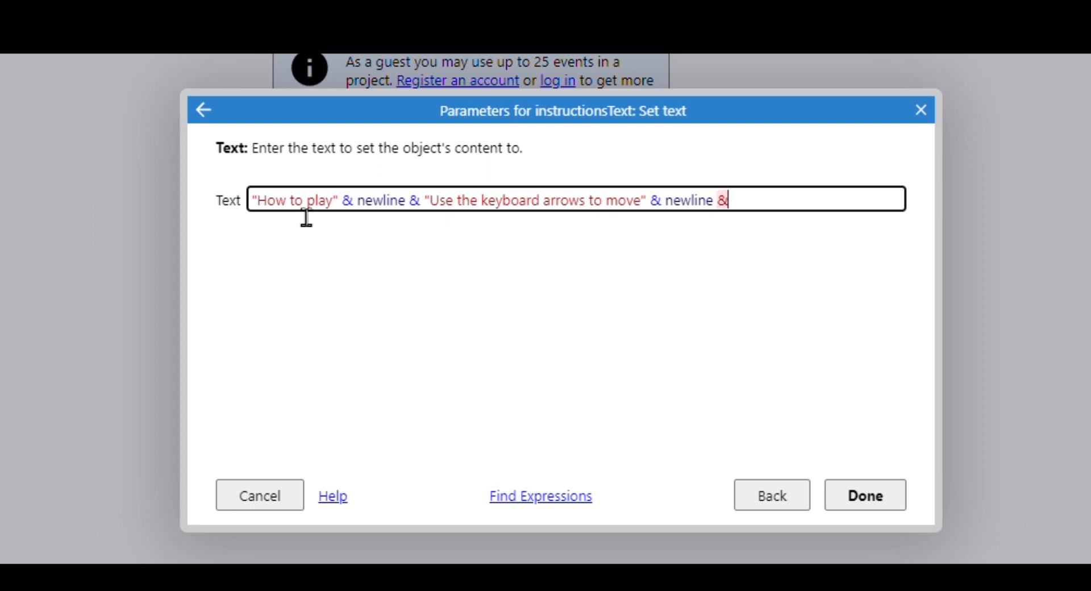
pyautogui.write(' "')
pyautogui.write('Collec')
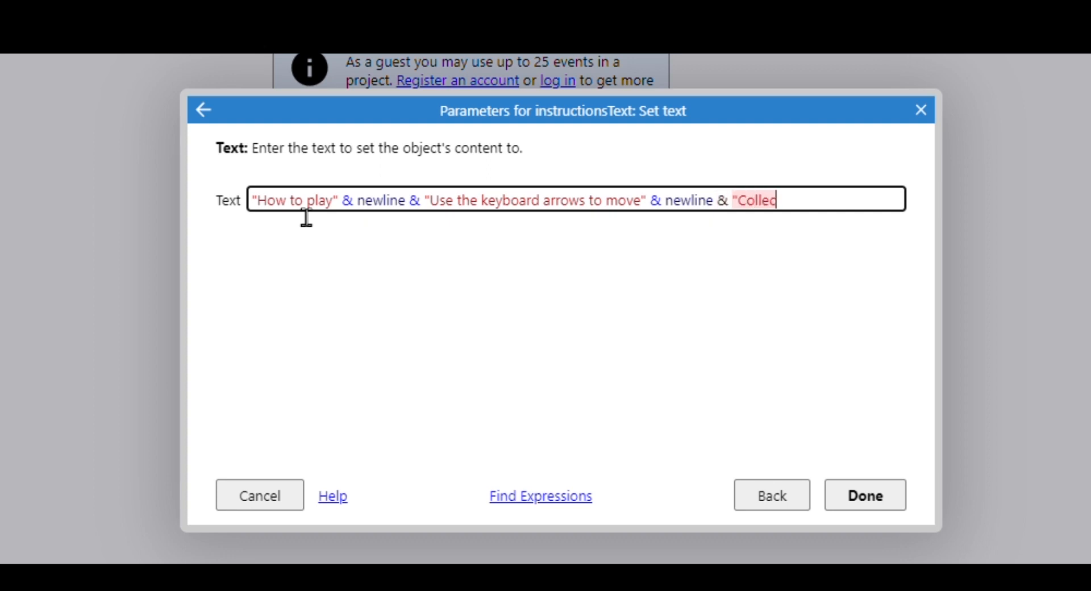
pyautogui.write('t coins to earn')
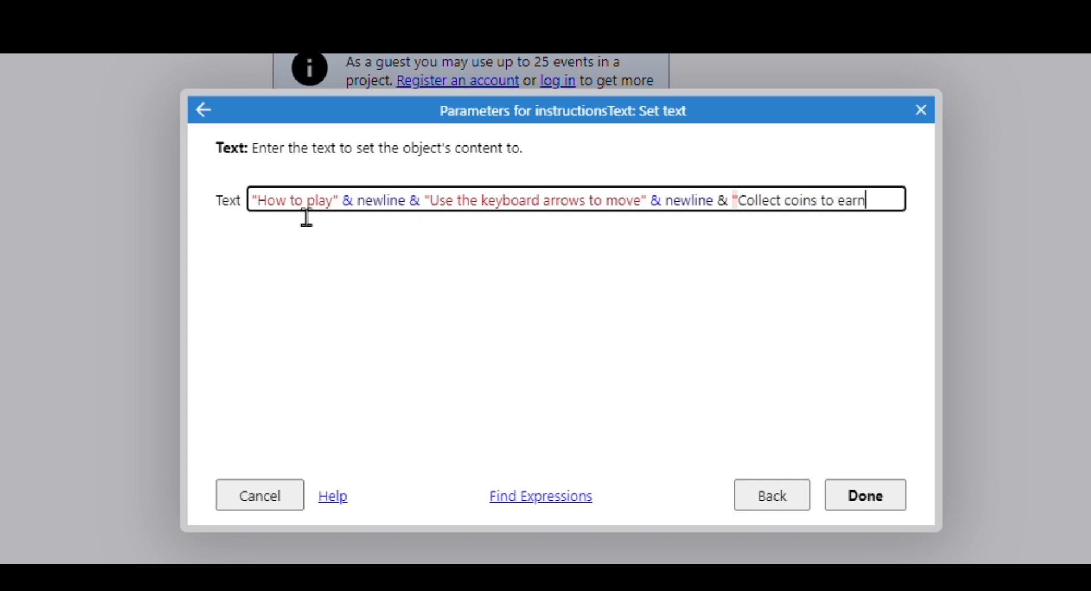
pyautogui.write(' points')
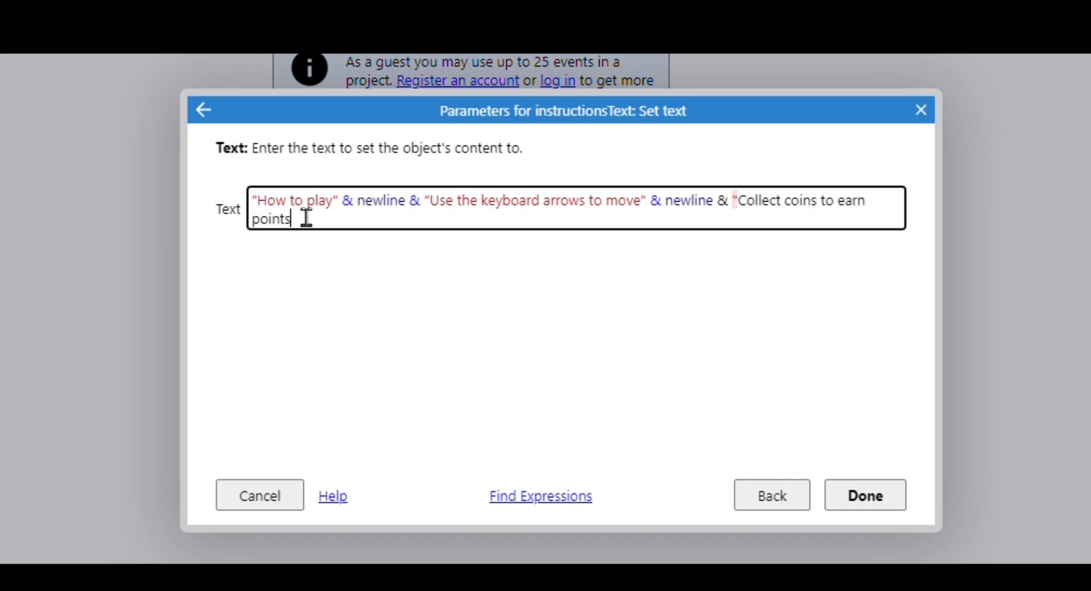
pyautogui.write('"')
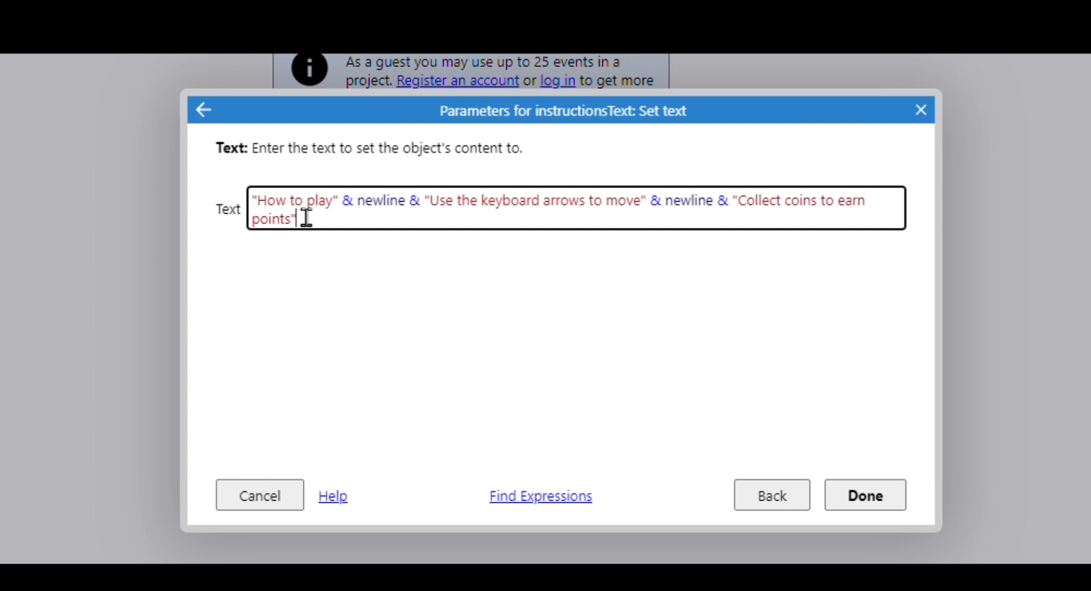
pyautogui.write(' & newline &')
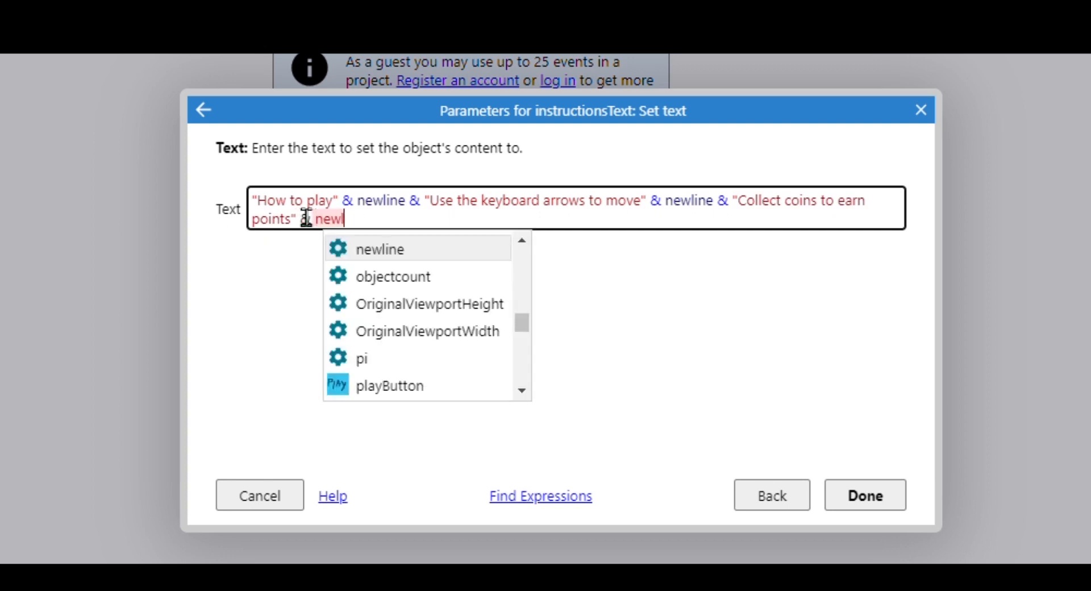
pyautogui.write(' "')
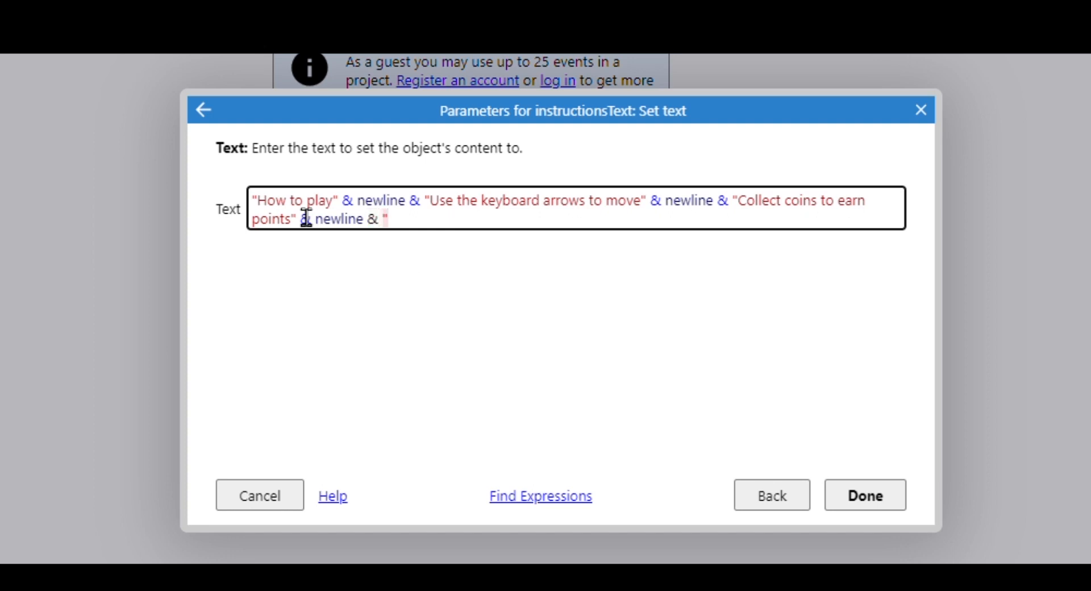
pyautogui.write('Find the key ')
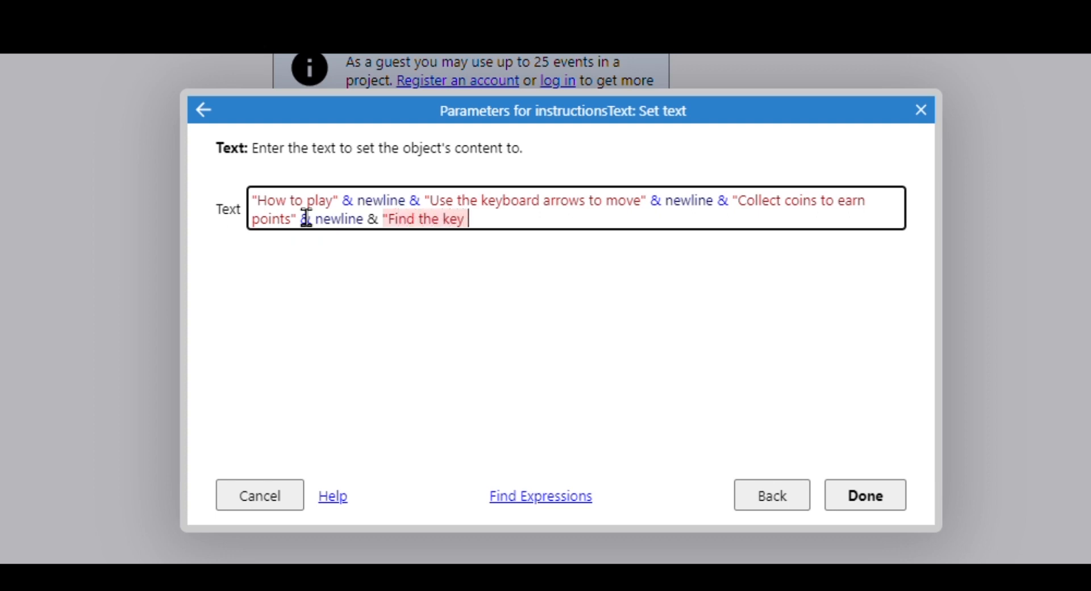
pyautogui.write('to open the chest"')
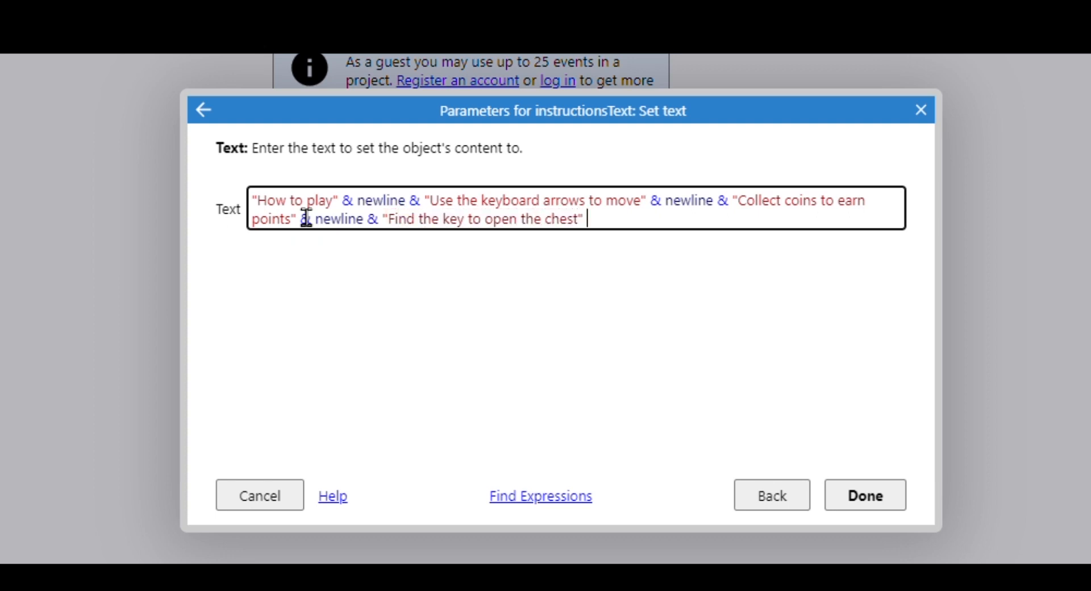
pyautogui.write(' & newline')
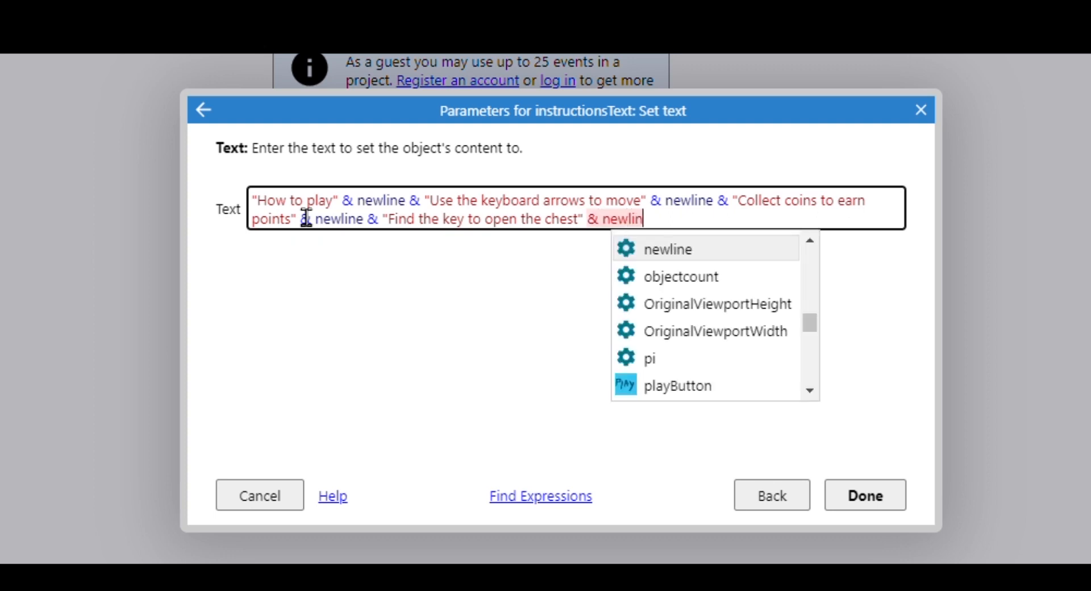
pyautogui.write(' &')
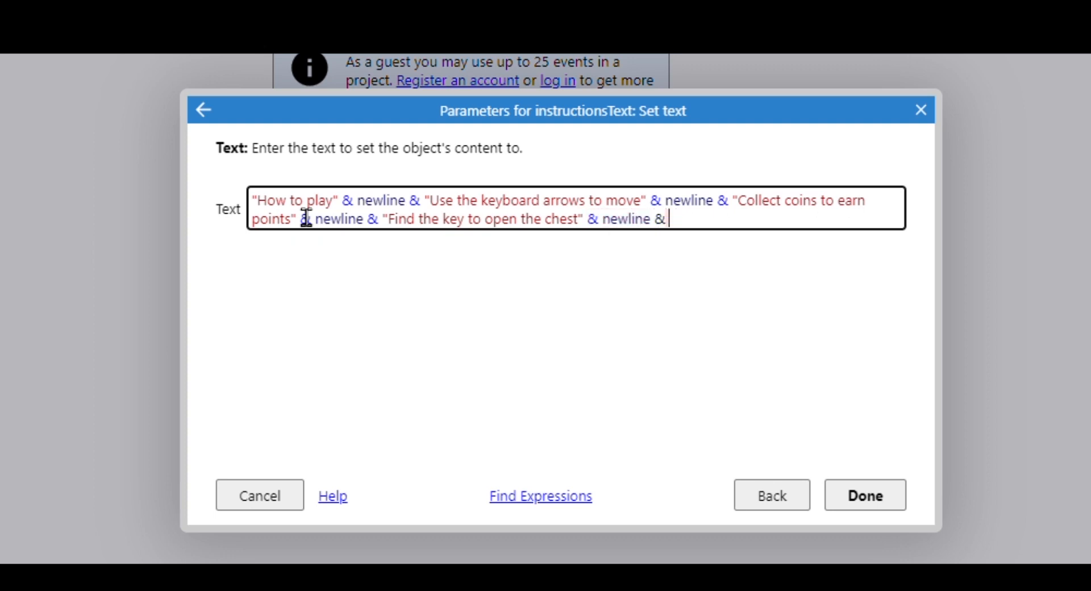
pyautogui.write(' "')
pyautogui.write('Touch the ')
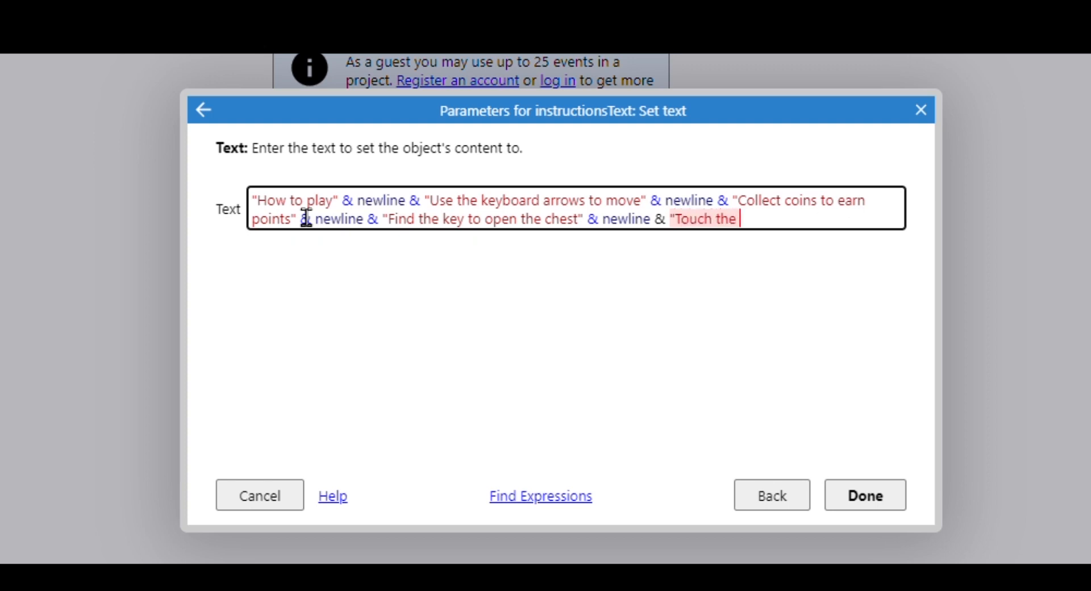
pyautogui.write('fire and lose health')
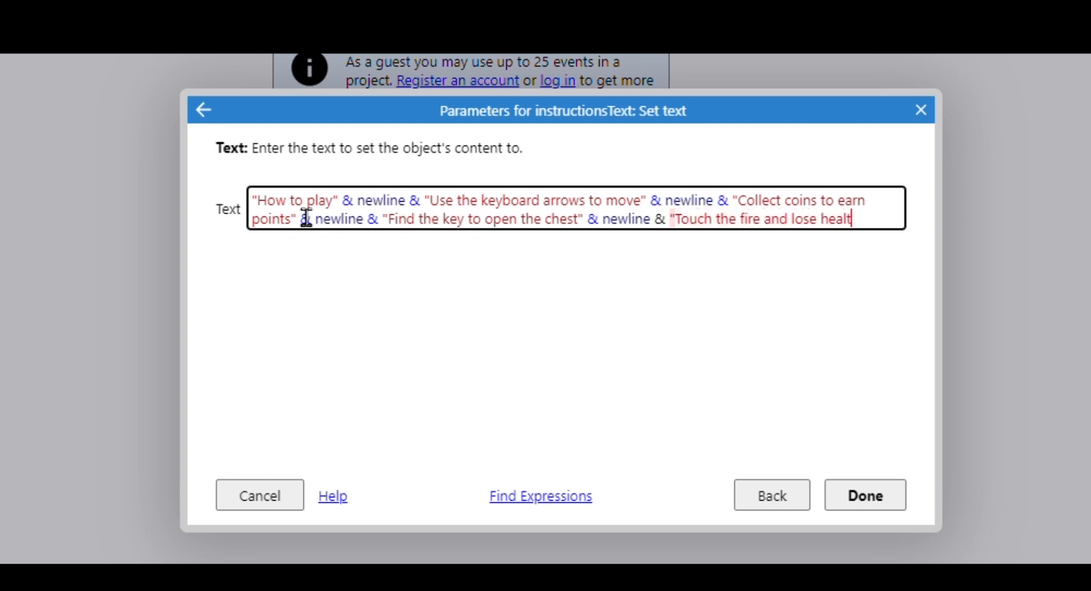
pyautogui.write('!"')
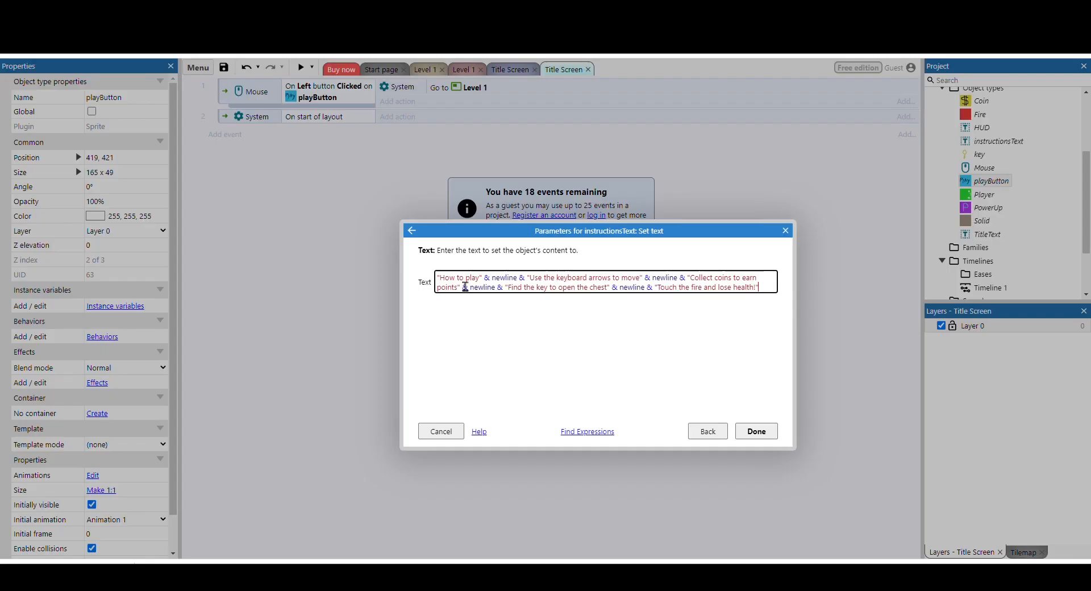
# Finish the instructions text expression with "Touch the fire and lose health!" and accept the Set text action.
pyautogui.click(770, 434)
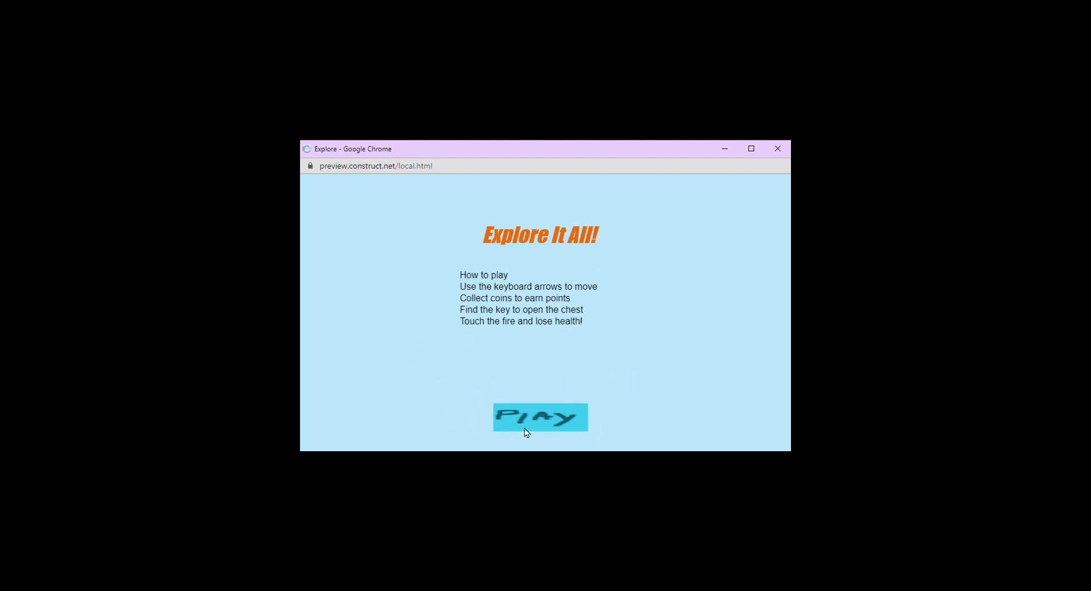
# Test the game preview by starting Level 1 with the Play sprite and steering the player through the maze.
pyautogui.click(547, 419)
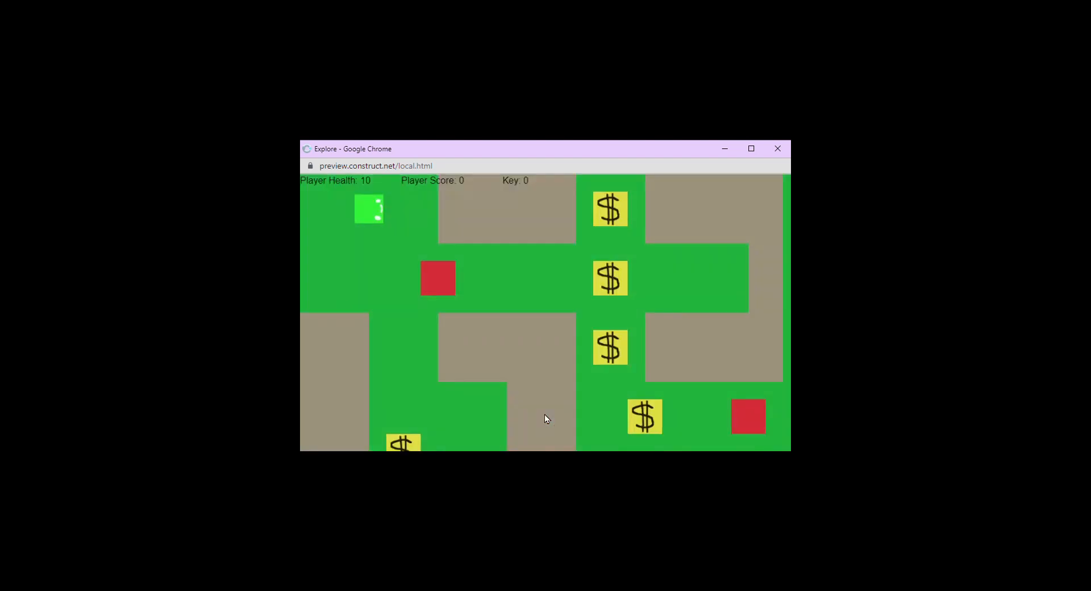
pyautogui.press('Down')
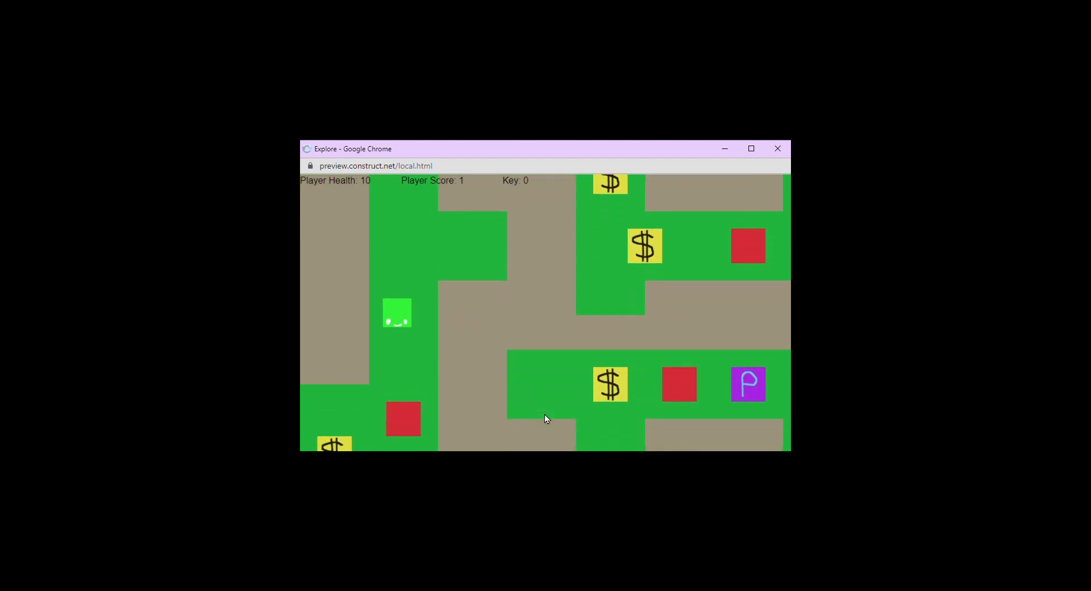
pyautogui.press('Left')
pyautogui.press('Down')
pyautogui.press('Right')
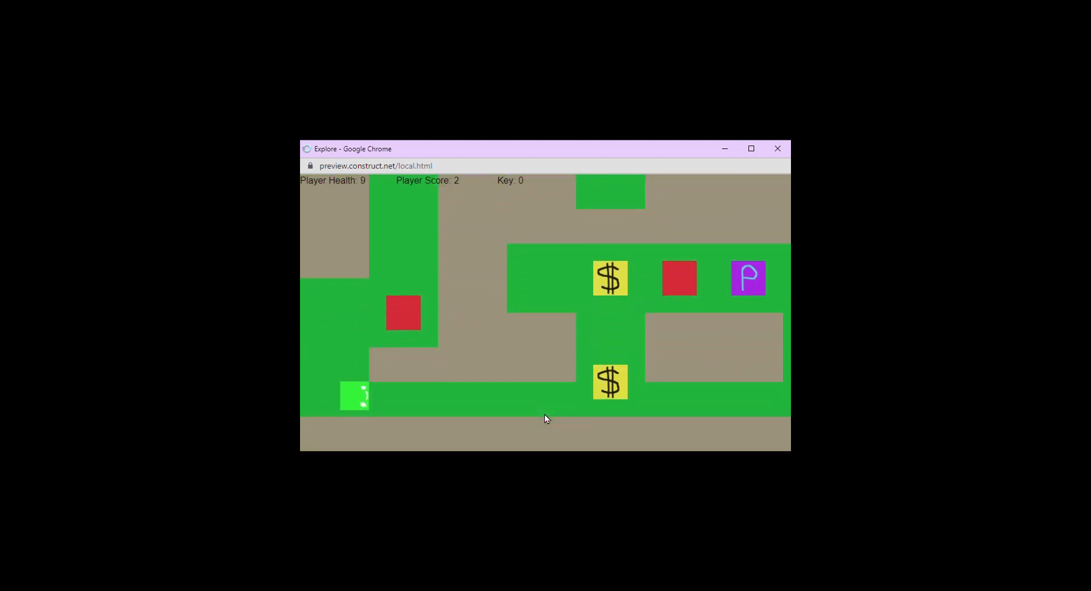
pyautogui.press('Right')
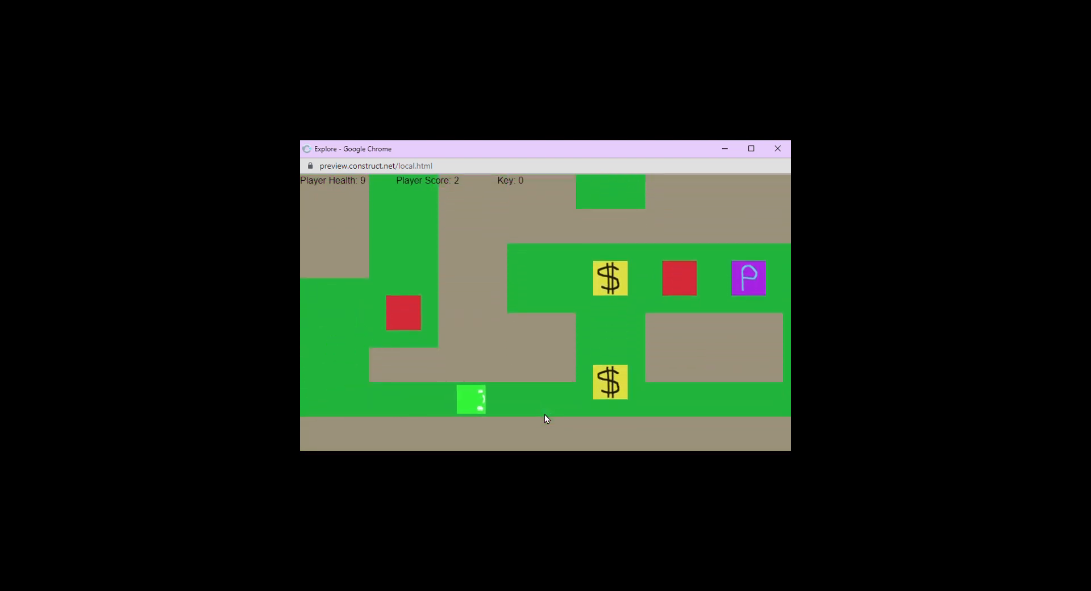
pyautogui.press('Up')
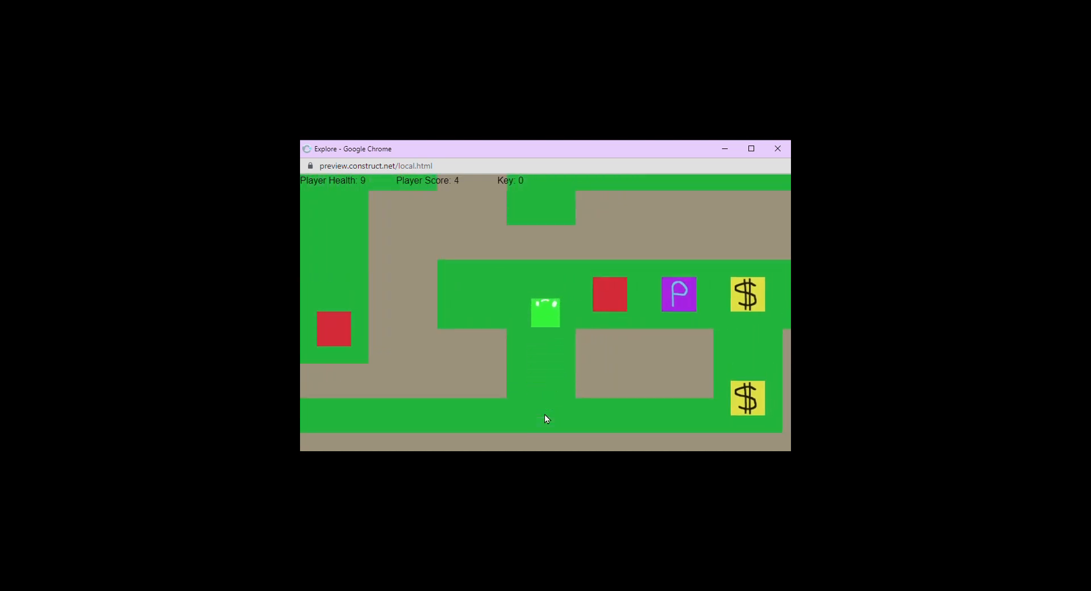
pyautogui.press('Right')
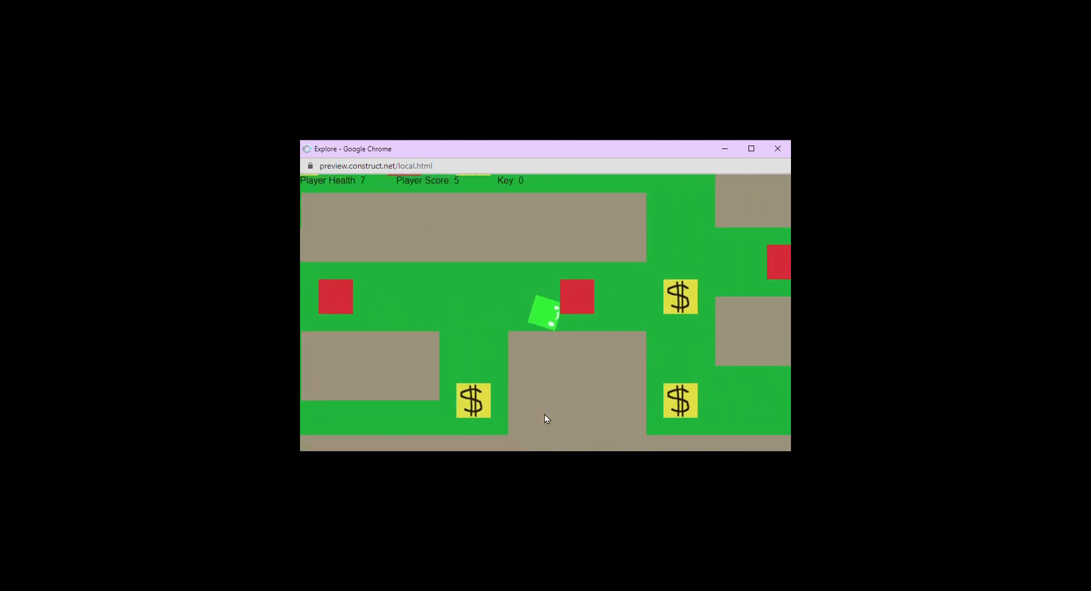
pyautogui.press('Left')
pyautogui.press('Down')
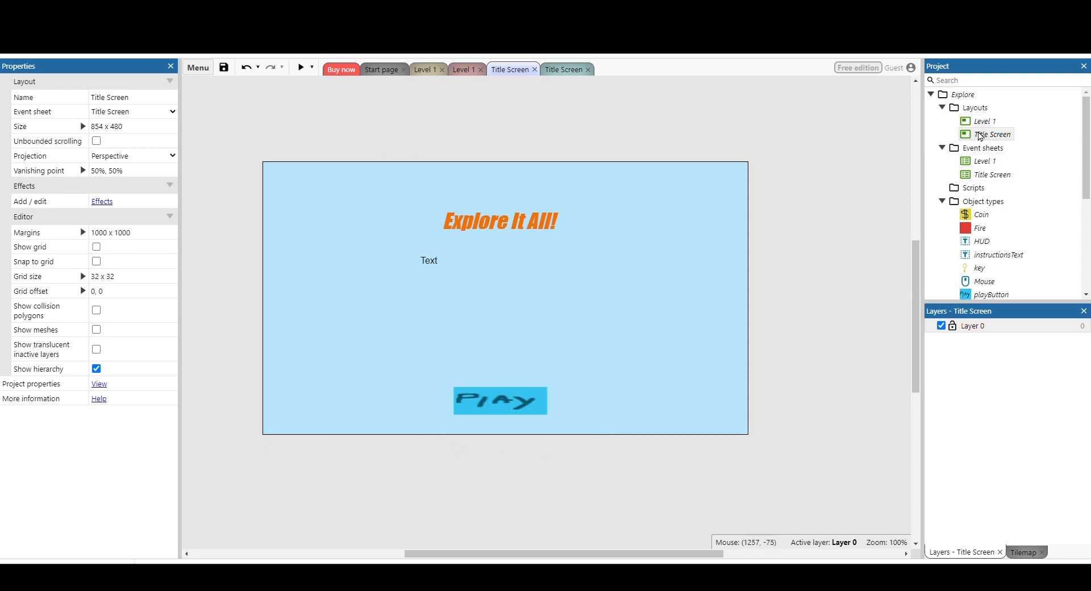
# Open the Title Screen event sheet from the project.
pyautogui.doubleClick(987, 177)
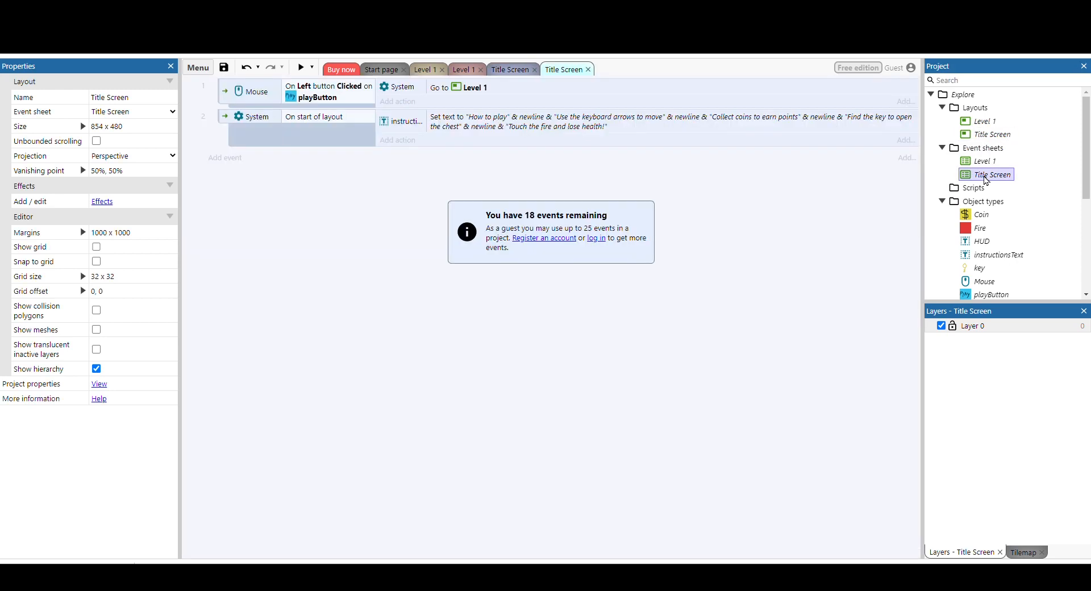